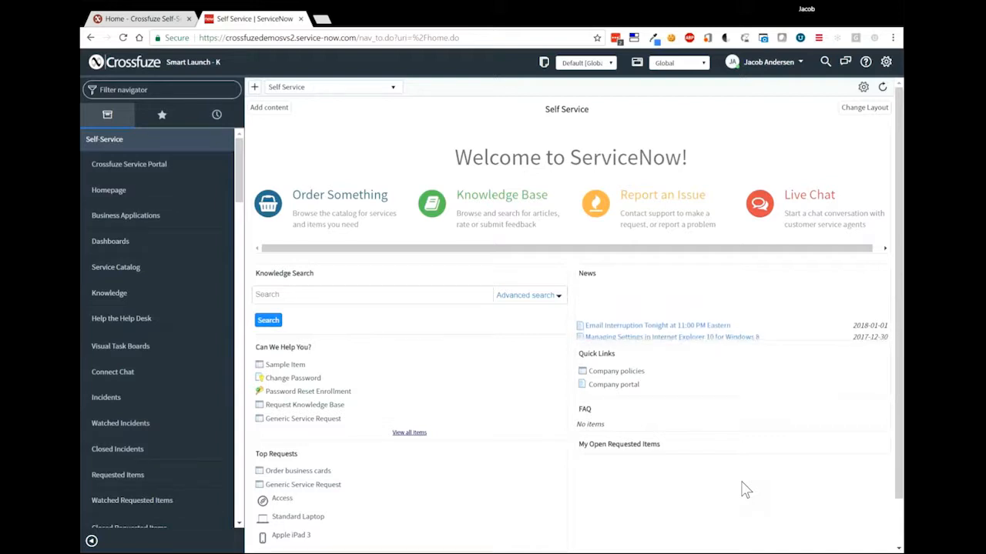
Step: Filter the navigator for "smart", collapse the Business Logic group and open the Crossfuze Smart Launch Status dashboard
{"action": "left_click", "coordinate": [148, 91]}
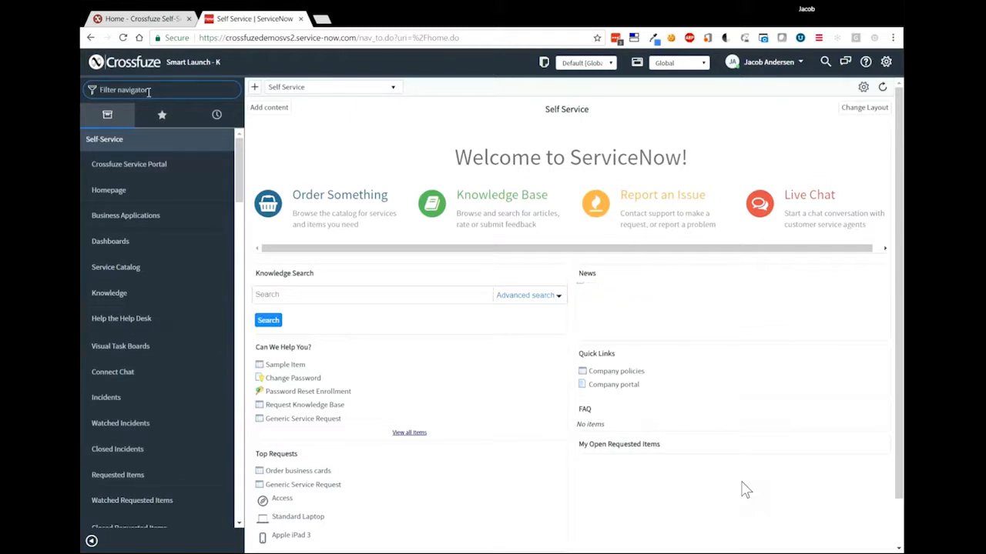
{"action": "type", "text": "smart"}
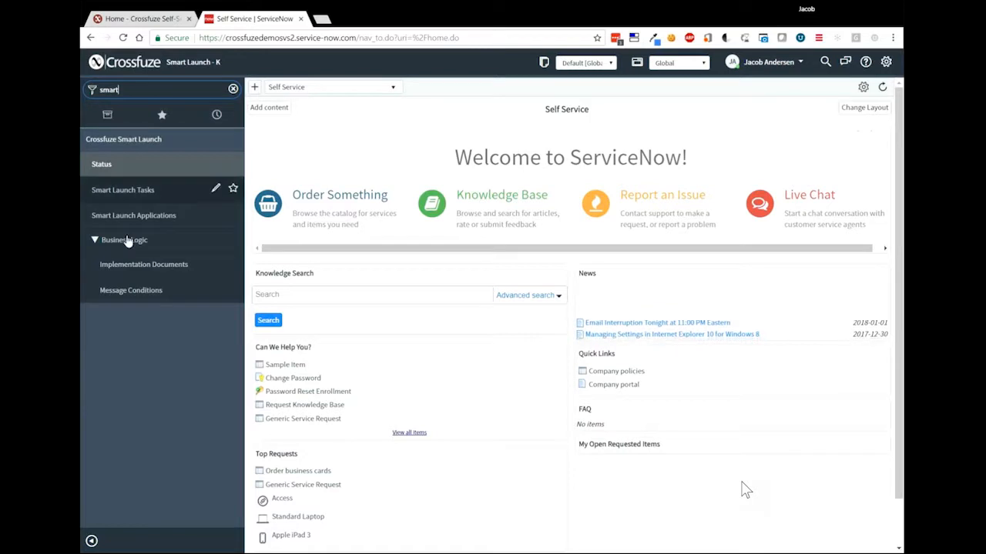
{"action": "left_click", "coordinate": [94, 241]}
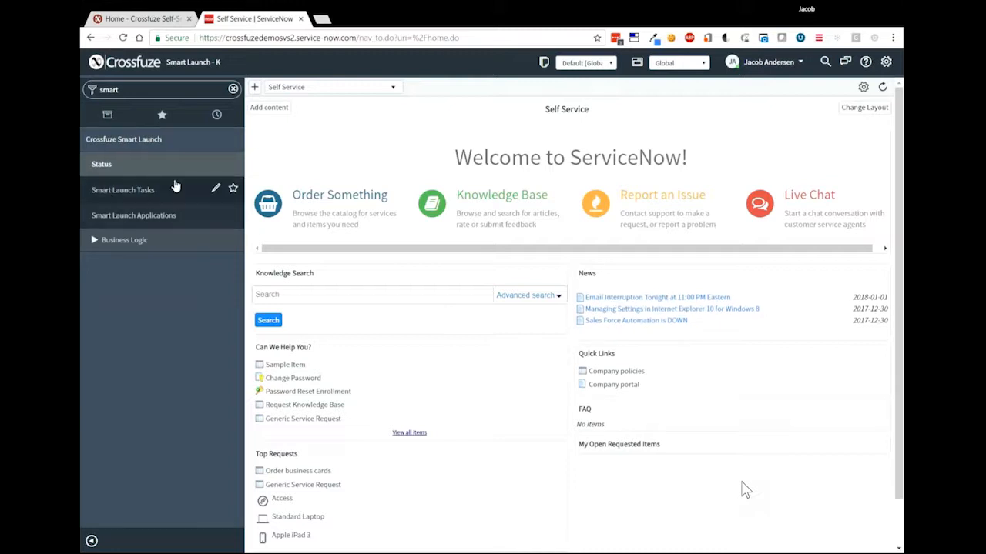
{"action": "left_click", "coordinate": [105, 164]}
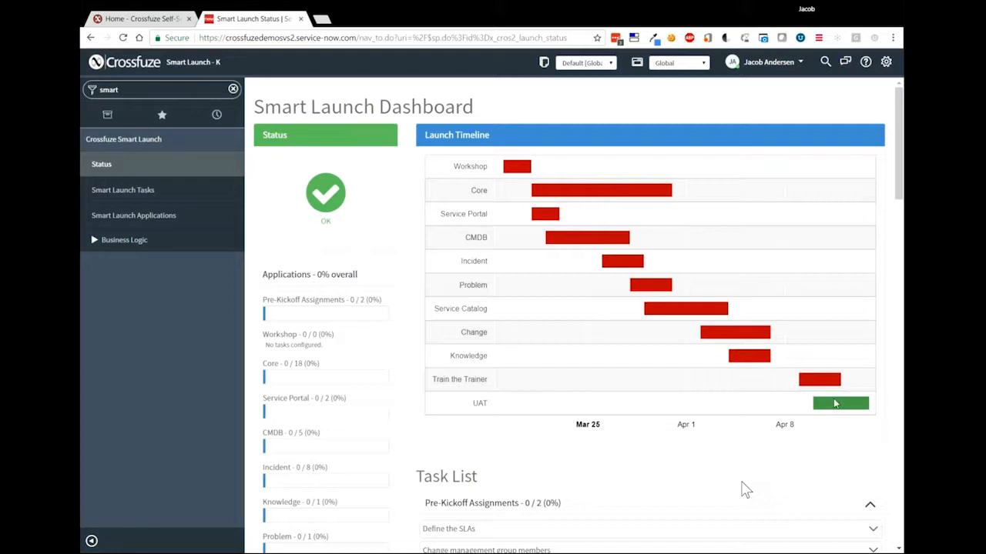
Step: Review the launch timeline and task list, and expand the Core task "LDAP - Create/Update LDAP Server" to read its instructions
{"action": "mouse_move", "coordinate": [576, 197]}
{"action": "mouse_move", "coordinate": [662, 195]}
{"action": "scroll", "coordinate": [746, 491], "scroll_direction": "down", "scroll_amount": 1}
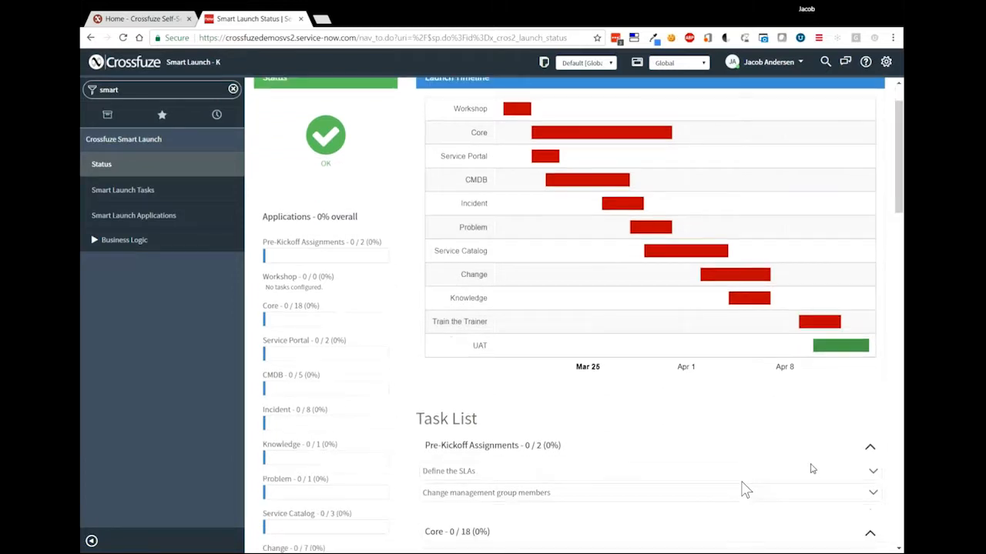
{"action": "scroll", "coordinate": [746, 490], "scroll_direction": "down", "scroll_amount": 2}
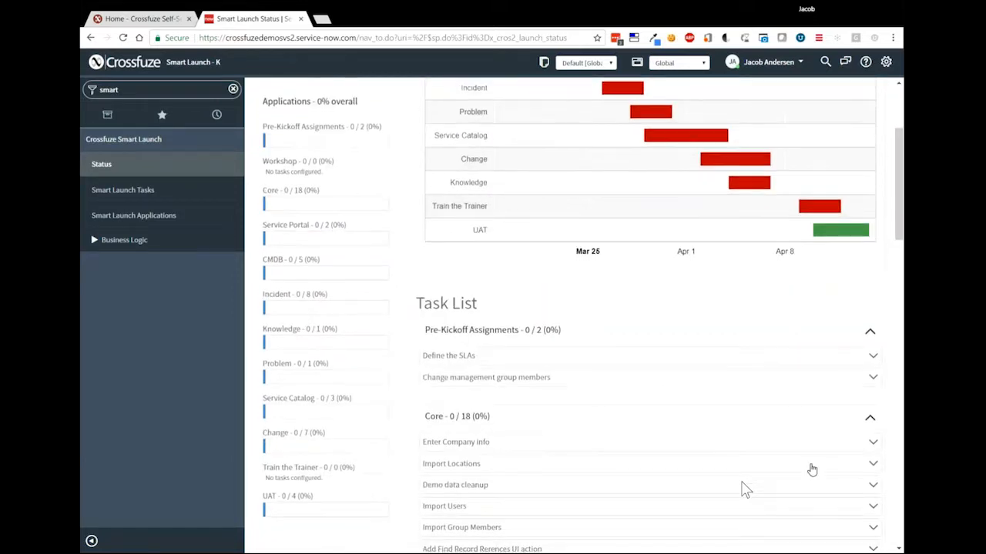
{"action": "scroll", "coordinate": [745, 490], "scroll_direction": "down", "scroll_amount": 2}
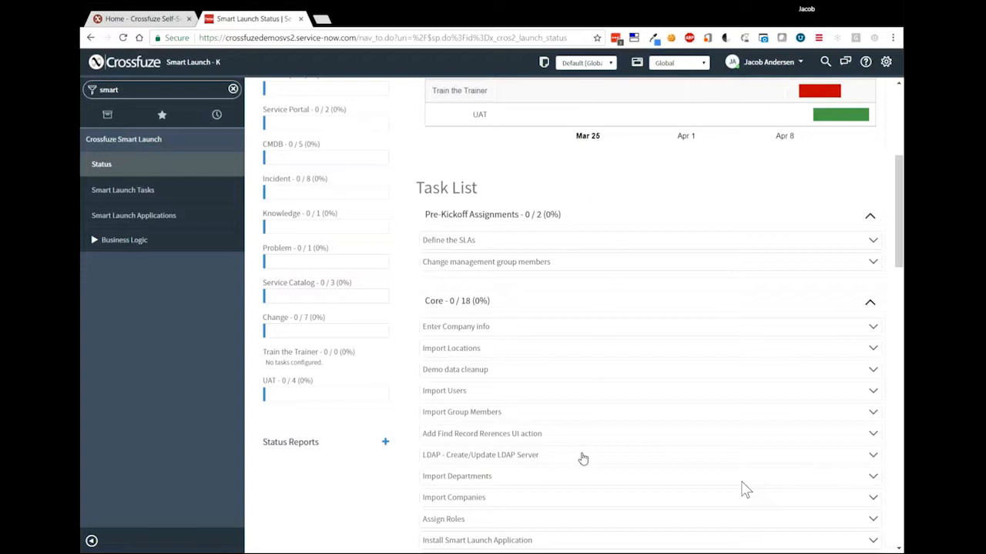
{"action": "scroll", "coordinate": [583, 459], "scroll_direction": "down", "scroll_amount": 3}
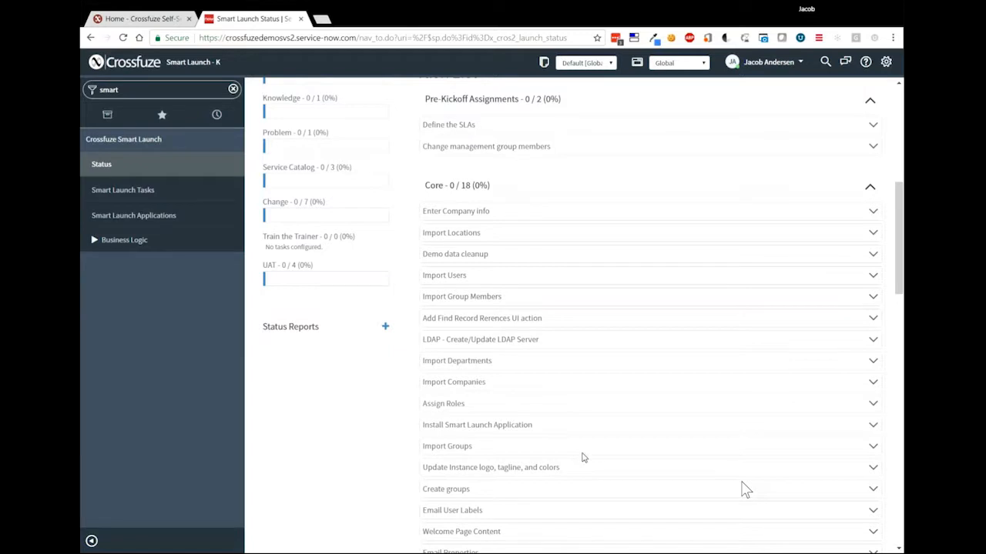
{"action": "left_click", "coordinate": [571, 347]}
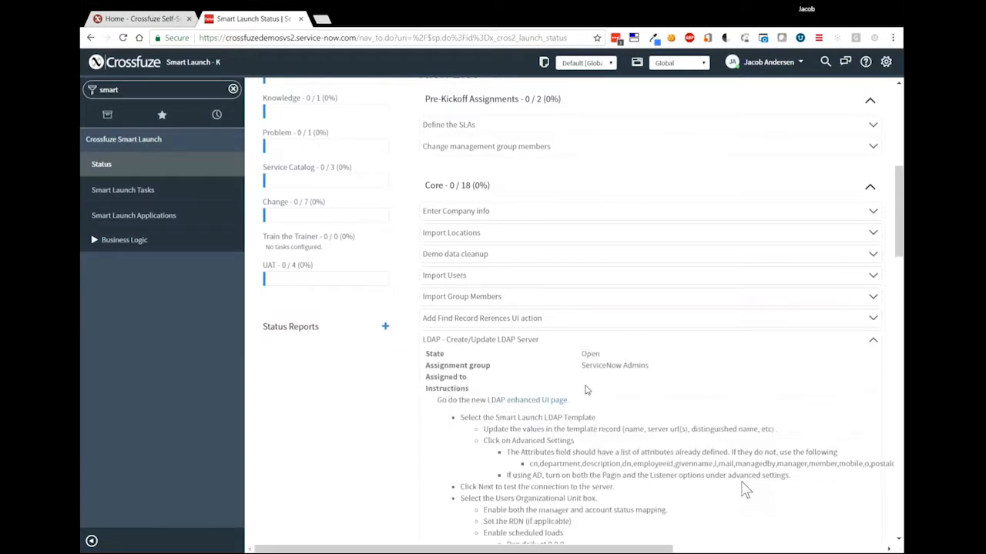
{"action": "scroll", "coordinate": [590, 391], "scroll_direction": "down", "scroll_amount": 5}
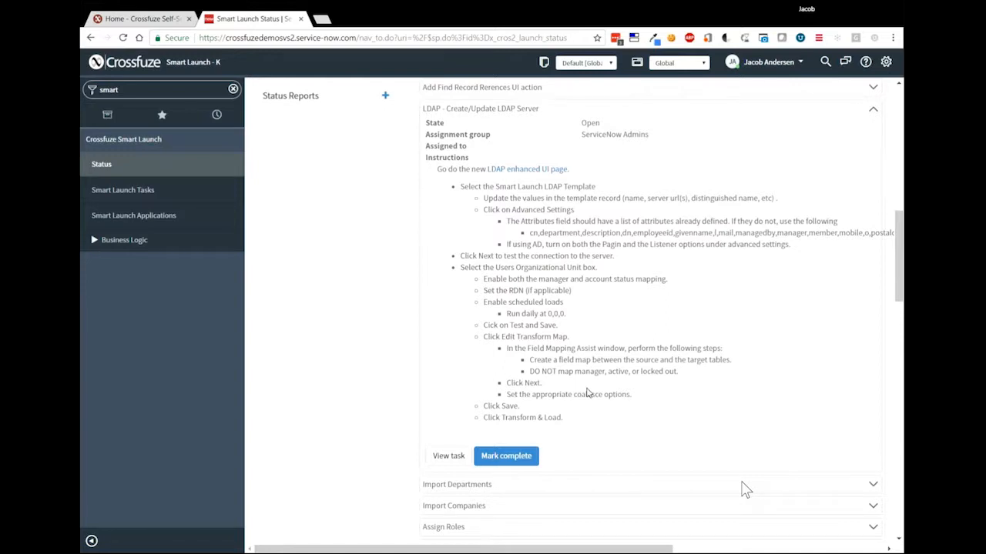
Step: Review the dashboard again and collapse the LDAP - Create/Update LDAP Server task details
{"action": "scroll", "coordinate": [587, 394], "scroll_direction": "up", "scroll_amount": 10}
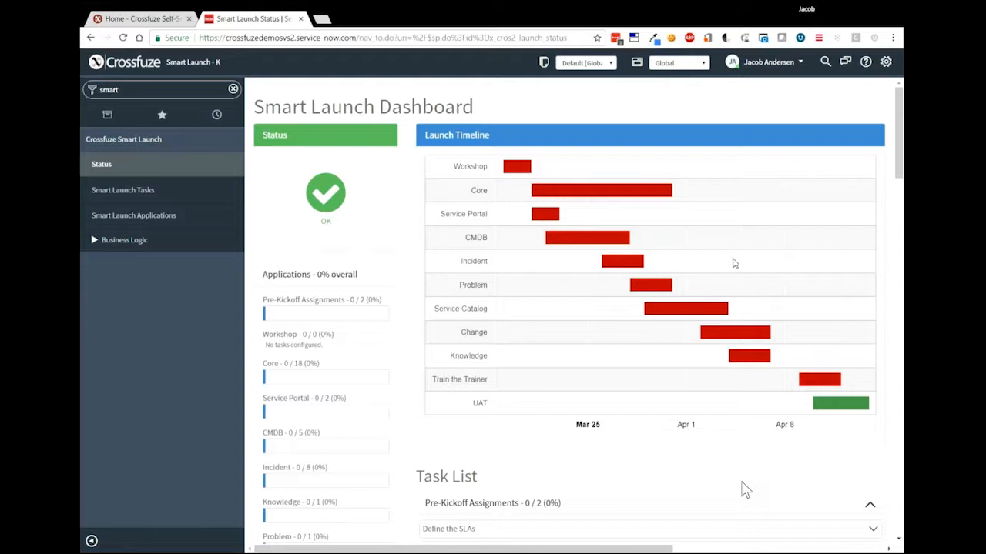
{"action": "scroll", "coordinate": [651, 275], "scroll_direction": "down", "scroll_amount": 3}
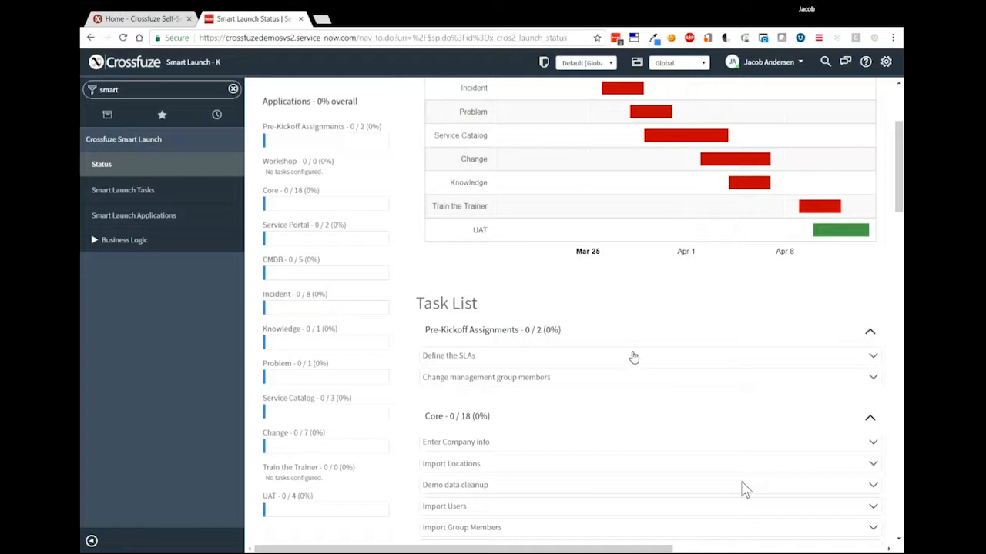
{"action": "scroll", "coordinate": [633, 357], "scroll_direction": "down", "scroll_amount": 3}
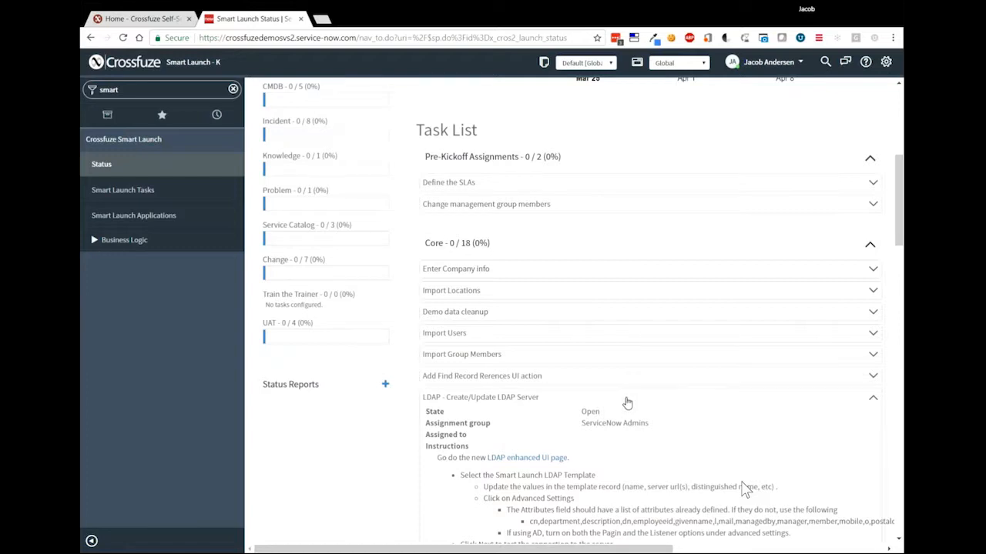
{"action": "left_click", "coordinate": [626, 399]}
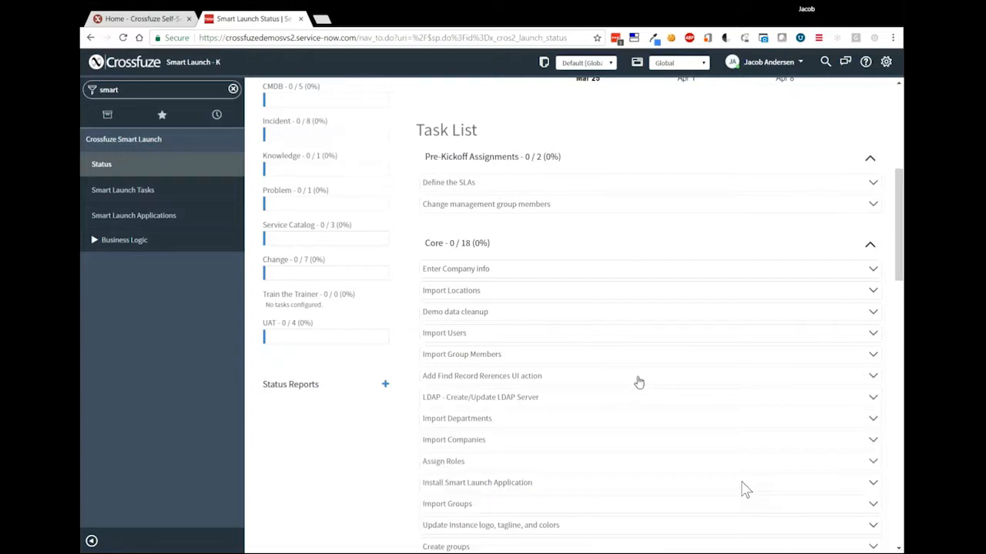
{"action": "scroll", "coordinate": [639, 383], "scroll_direction": "up", "scroll_amount": 6}
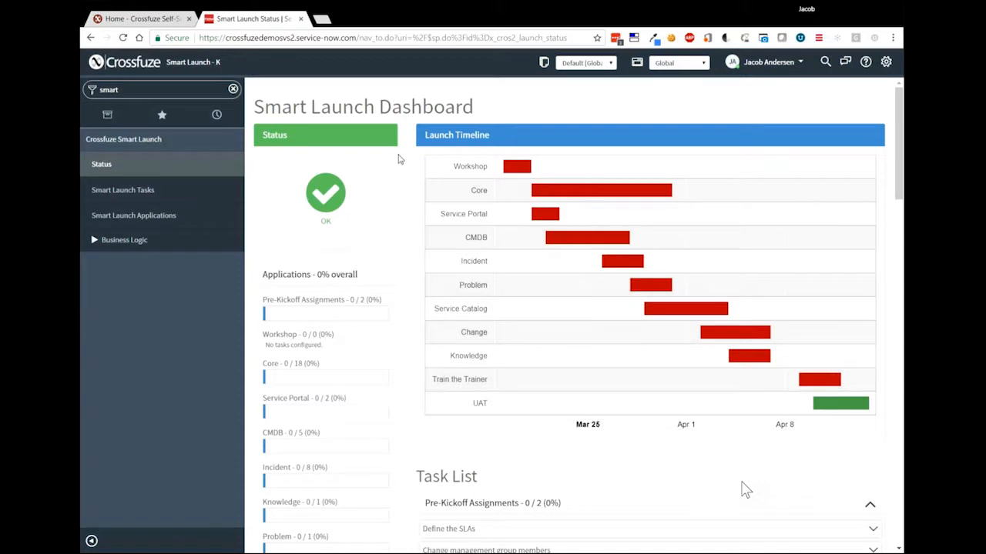
Step: Clear the navigator filter, show all applications and open the Self-Service Homepage
{"action": "left_click", "coordinate": [233, 90]}
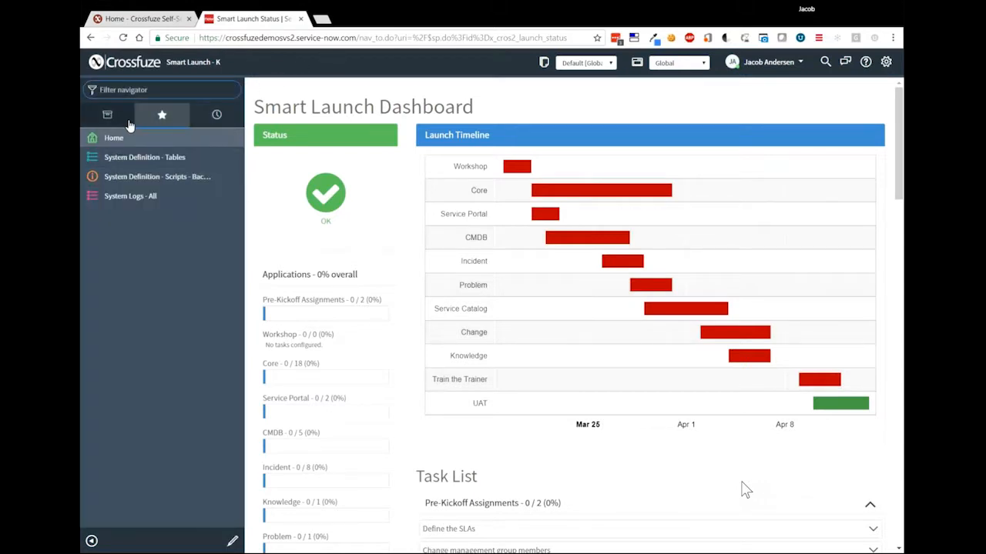
{"action": "left_click", "coordinate": [128, 125]}
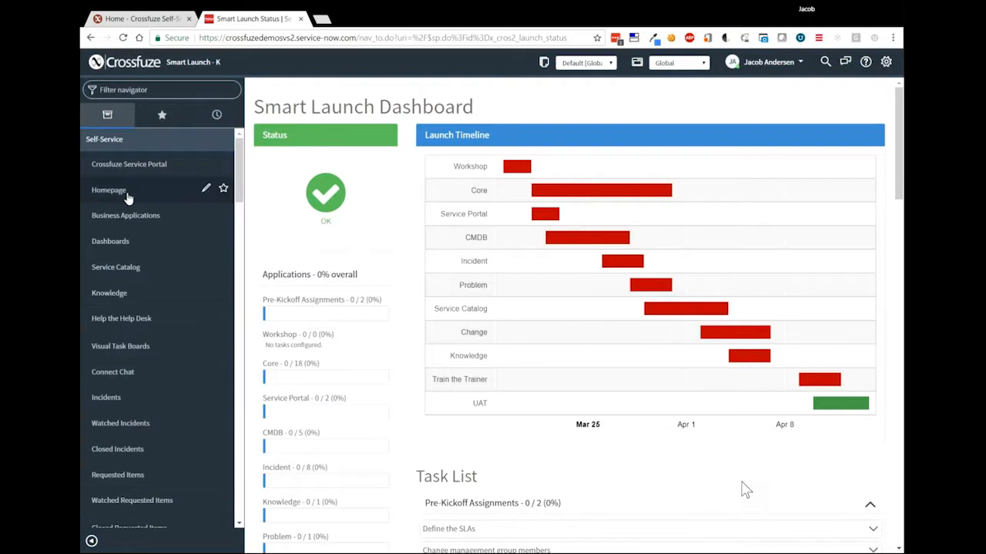
{"action": "scroll", "coordinate": [106, 298], "scroll_direction": "down", "scroll_amount": 2}
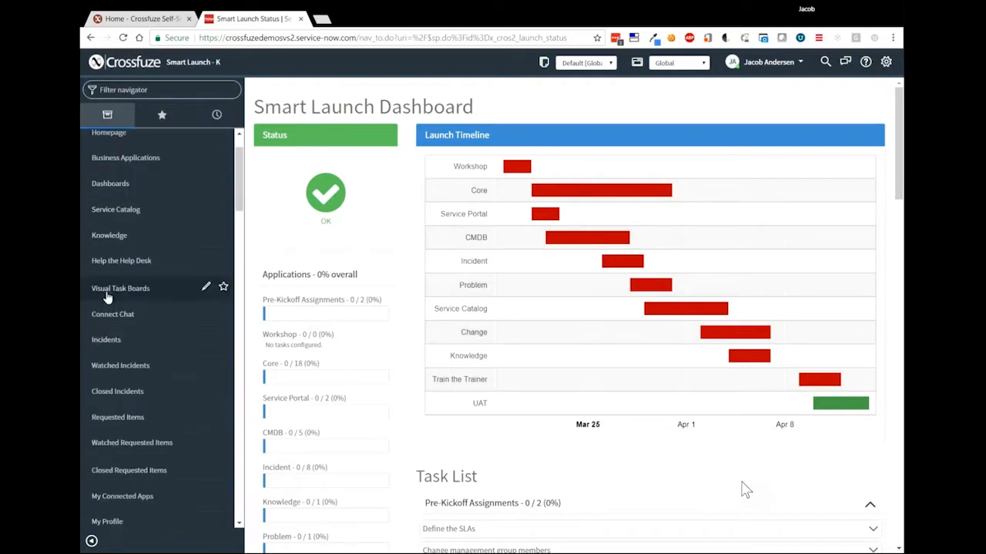
{"action": "scroll", "coordinate": [107, 306], "scroll_direction": "up", "scroll_amount": 2}
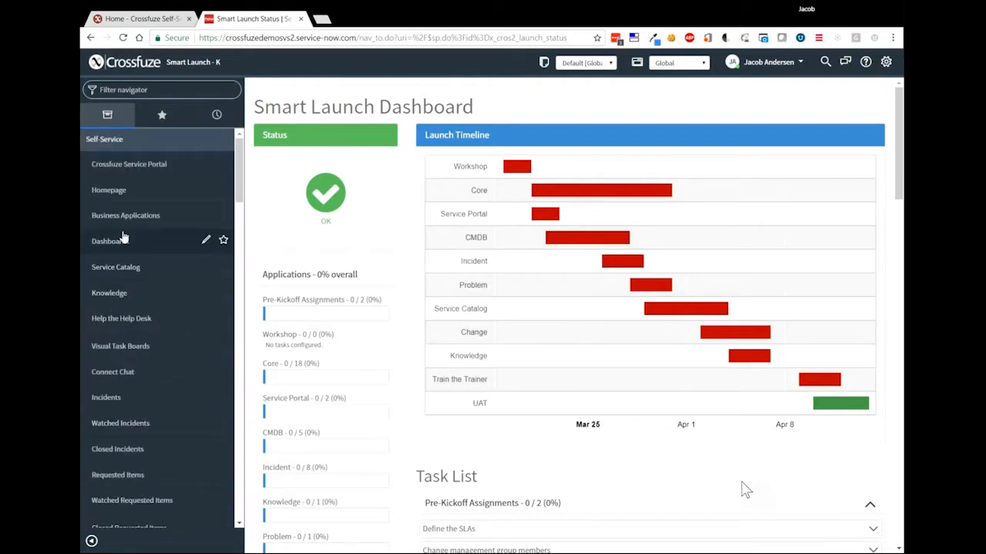
{"action": "left_click", "coordinate": [113, 193]}
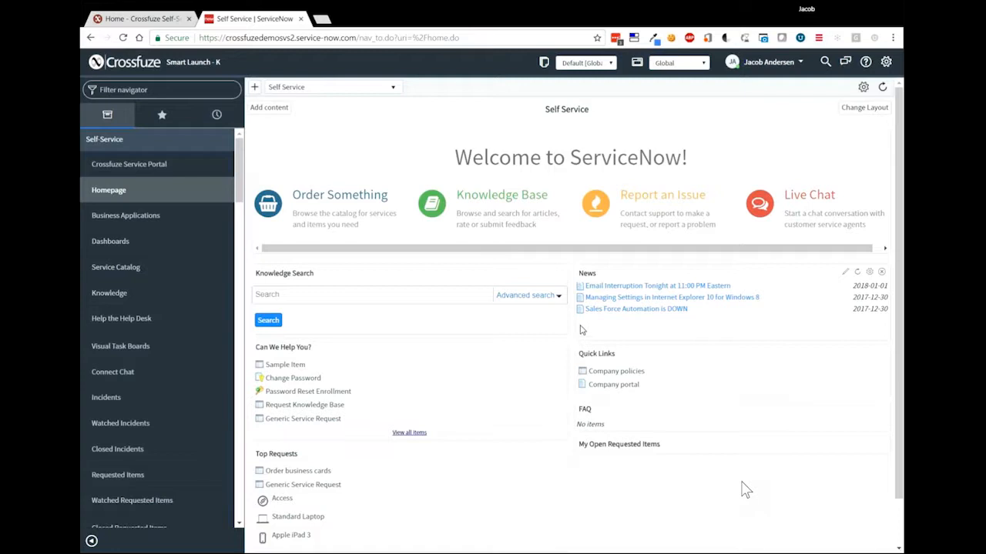
Step: Switch to the Crossfuze self-service portal and look over its home page, including popular articles, approvals and current outages
{"action": "left_click", "coordinate": [133, 23]}
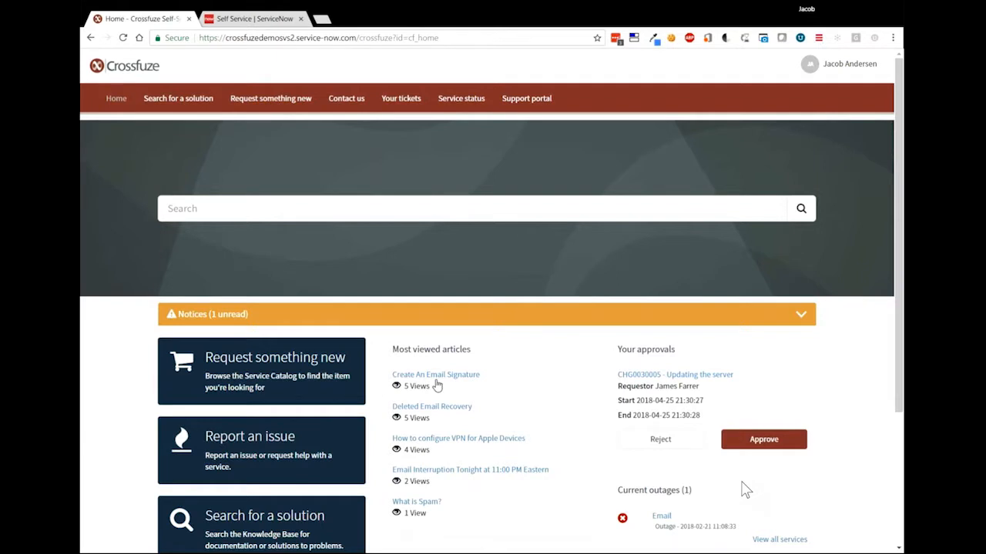
{"action": "scroll", "coordinate": [387, 399], "scroll_direction": "down", "scroll_amount": 1}
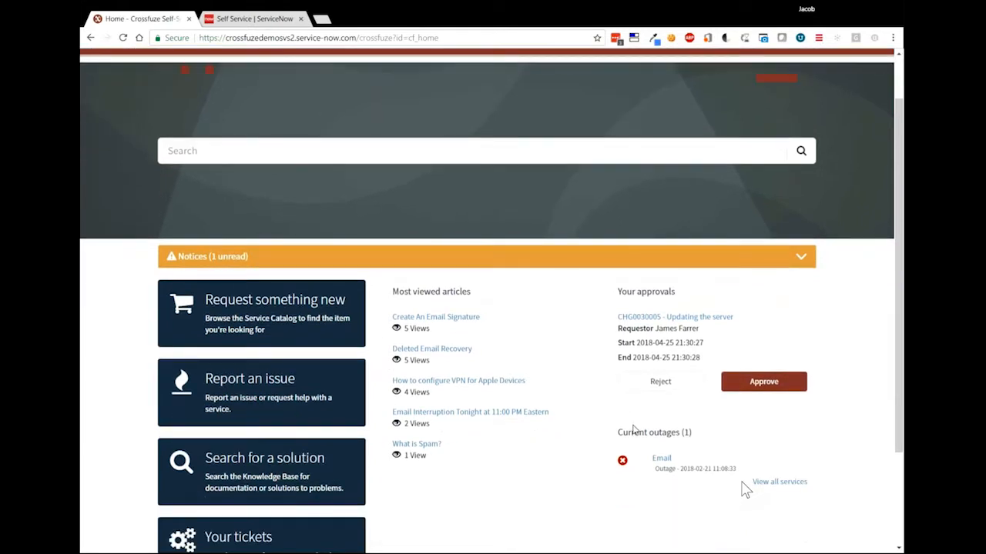
{"action": "scroll", "coordinate": [634, 429], "scroll_direction": "down", "scroll_amount": 1}
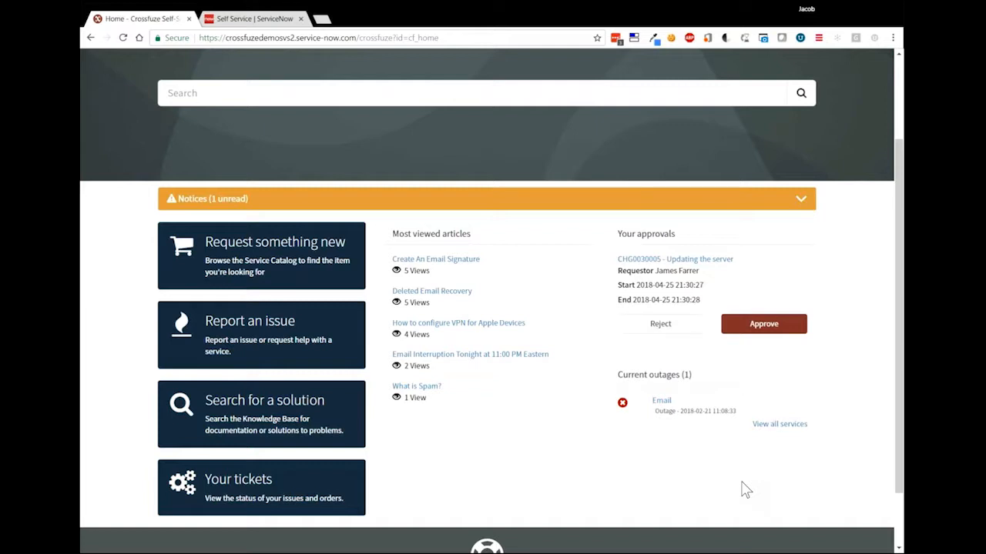
{"action": "scroll", "coordinate": [677, 365], "scroll_direction": "down", "scroll_amount": 1}
{"action": "scroll", "coordinate": [676, 364], "scroll_direction": "up", "scroll_amount": 1}
{"action": "scroll", "coordinate": [676, 364], "scroll_direction": "up", "scroll_amount": 2}
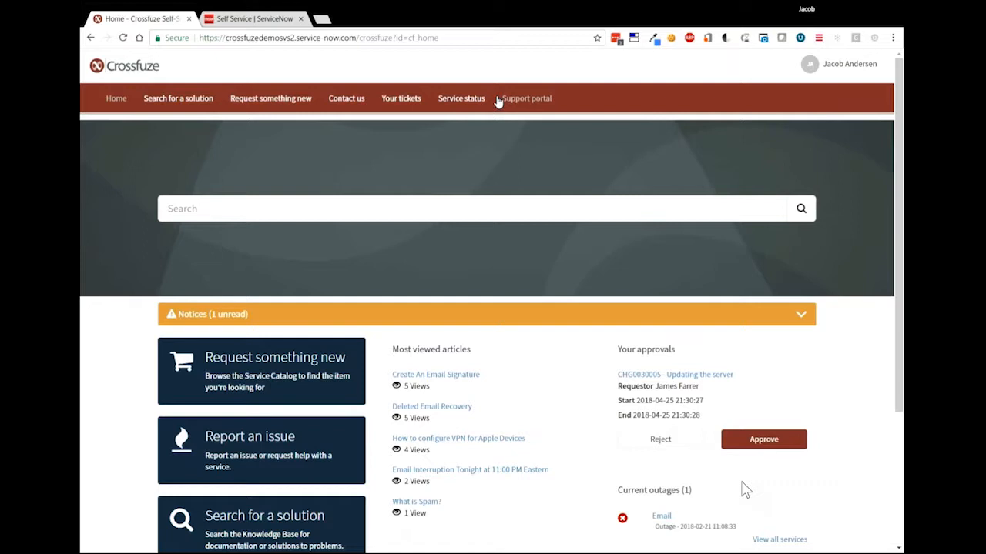
Step: Browse the portal's request catalog through Service Catalog and Hardware to the Desktops category
{"action": "left_click", "coordinate": [271, 106]}
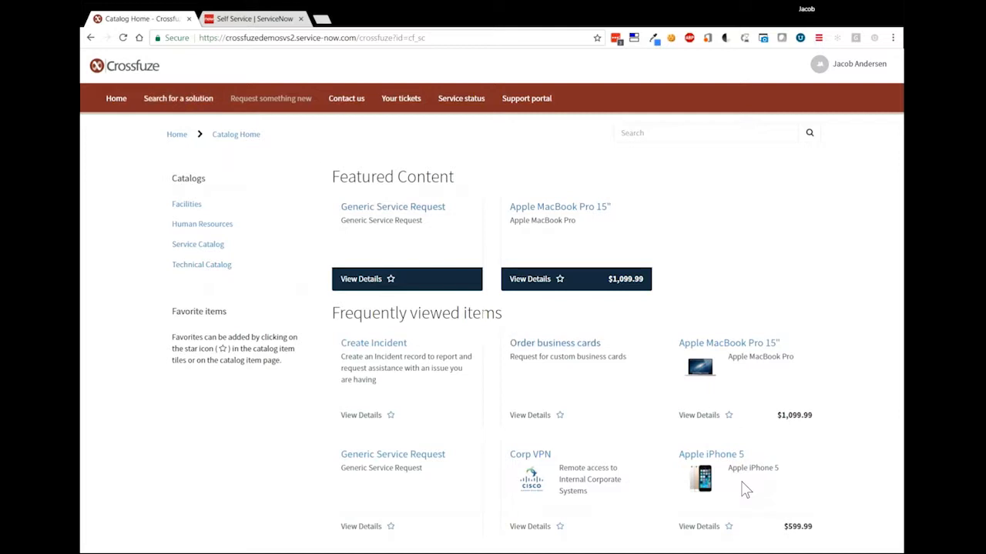
{"action": "left_click", "coordinate": [193, 248]}
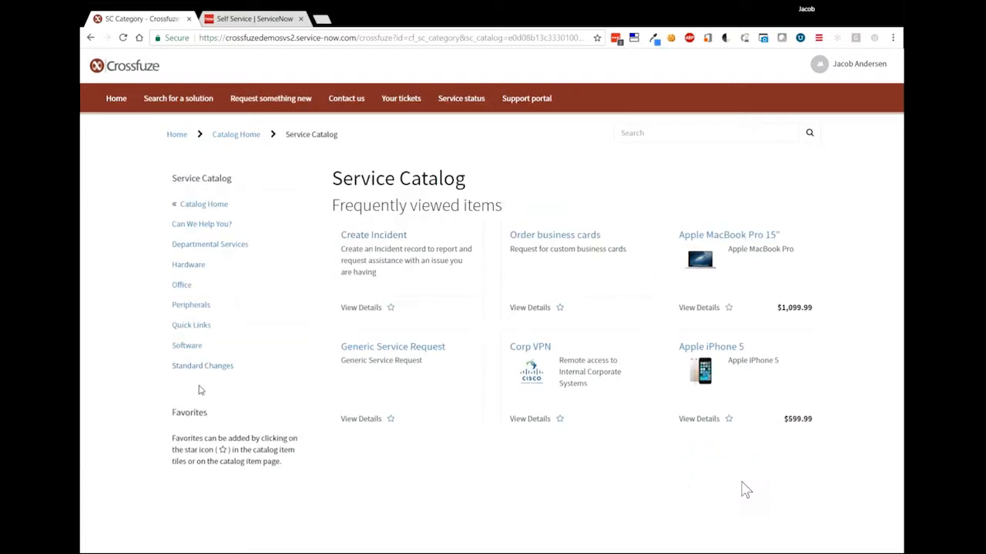
{"action": "left_click", "coordinate": [198, 267]}
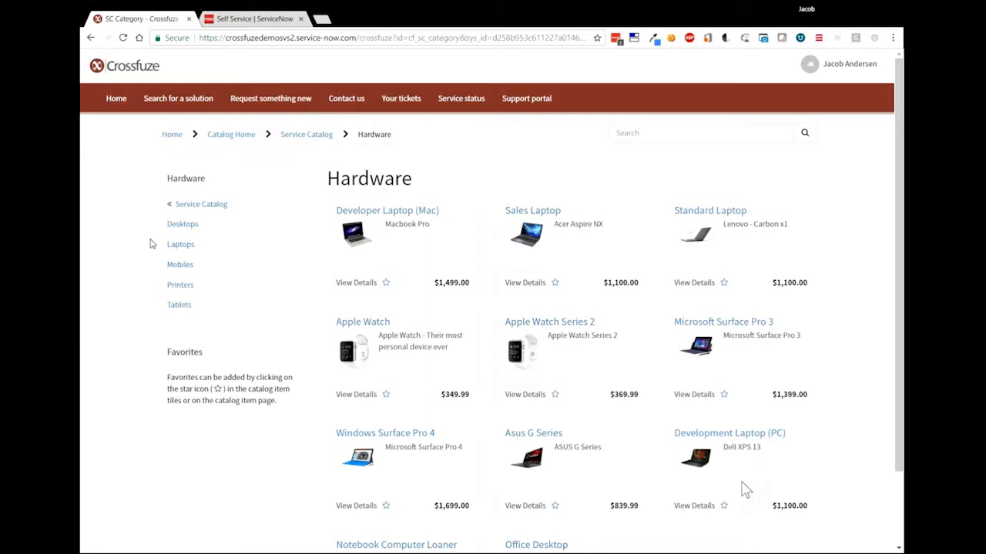
{"action": "left_click", "coordinate": [185, 224]}
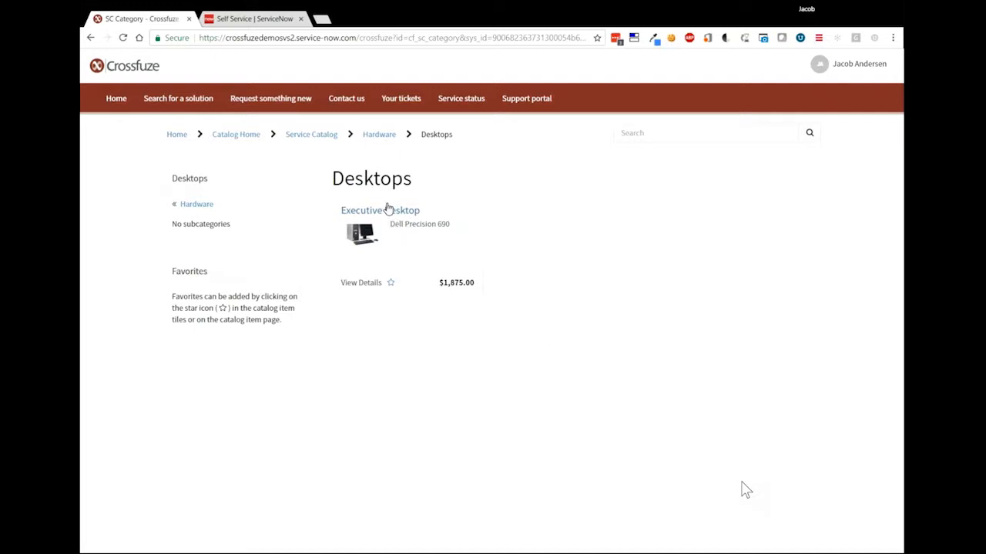
Step: Go back through the Hardware and Service Catalog categories to the portal home page
{"action": "left_click", "coordinate": [378, 138]}
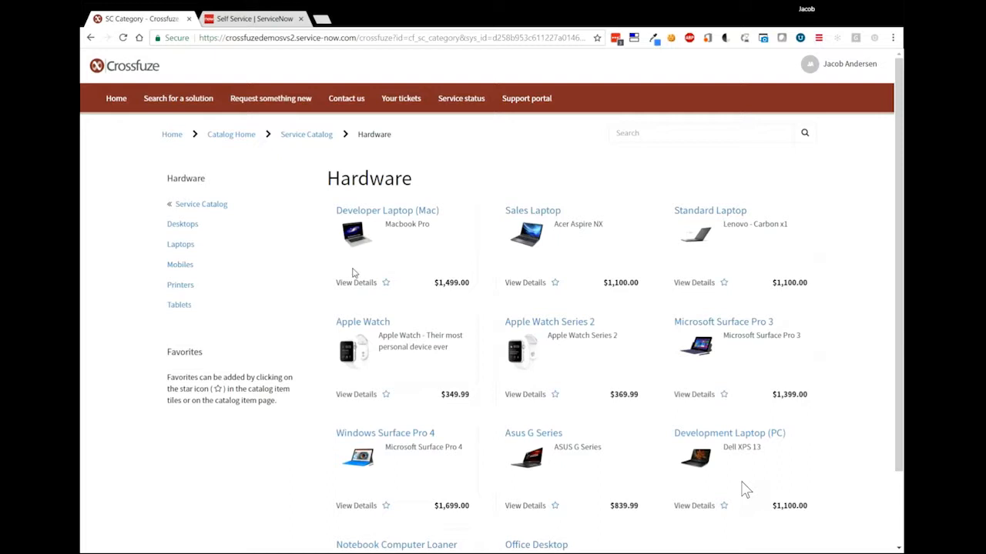
{"action": "left_click", "coordinate": [218, 211]}
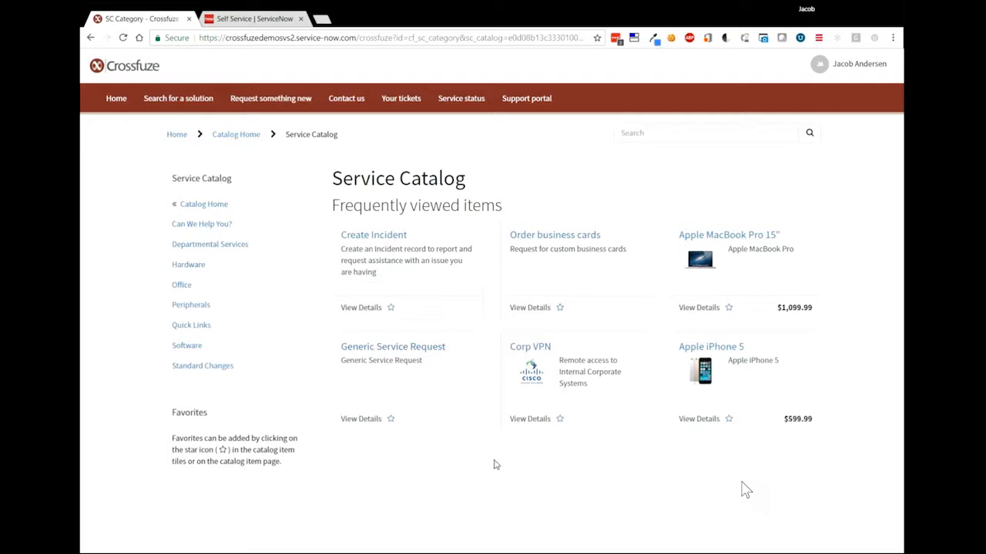
{"action": "left_click", "coordinate": [175, 139]}
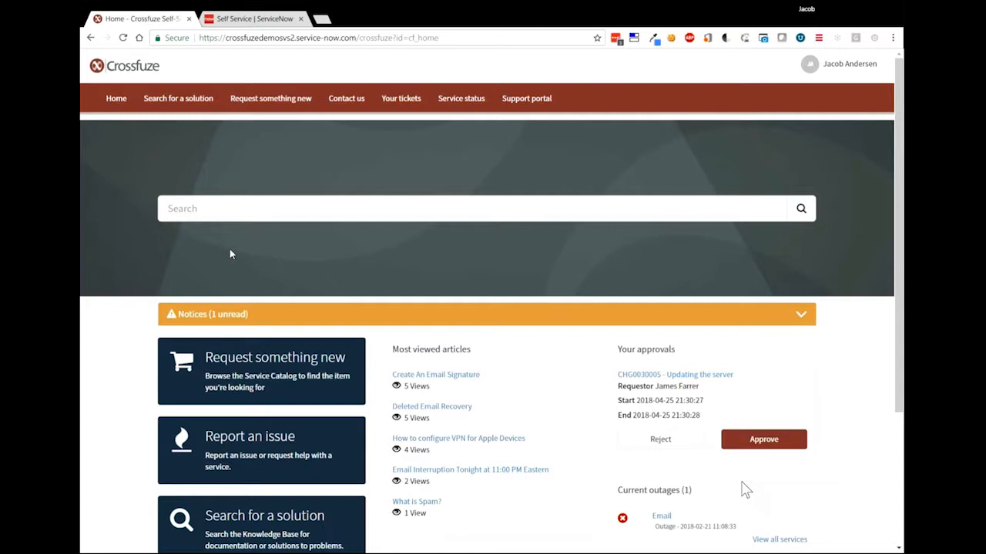
Step: Expand the Notices banner on the portal home page to read the unread notice, and collapse it again
{"action": "left_click", "coordinate": [231, 209]}
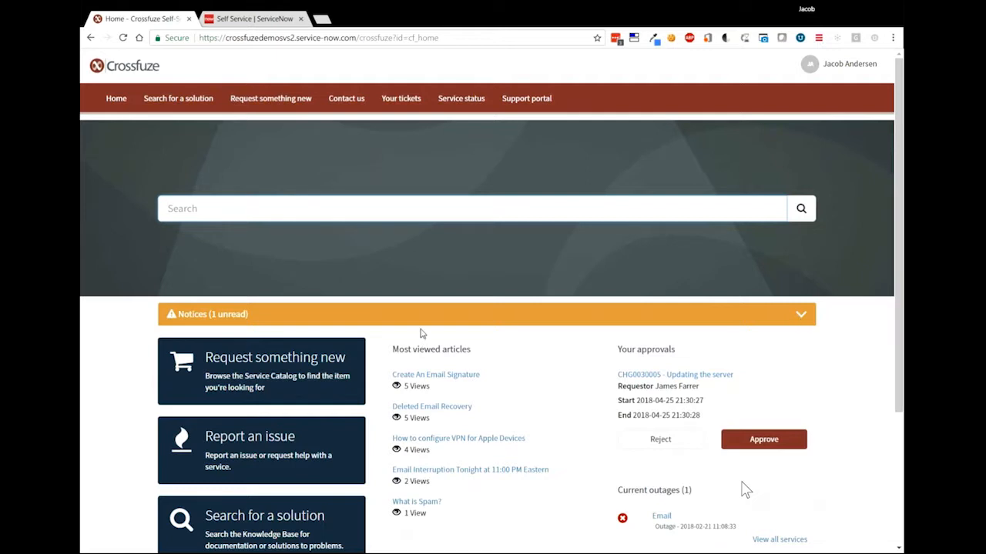
{"action": "left_click", "coordinate": [315, 322]}
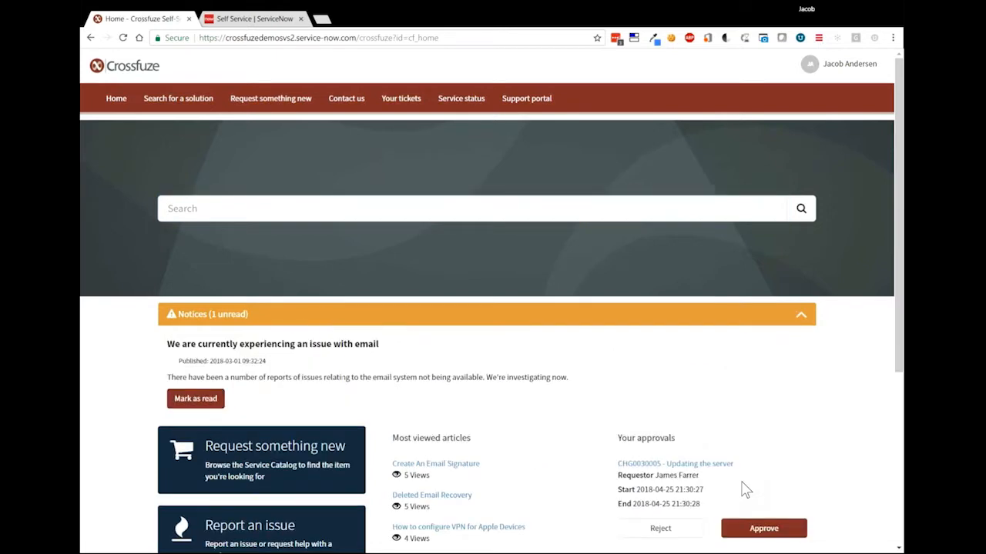
{"action": "left_click", "coordinate": [439, 322]}
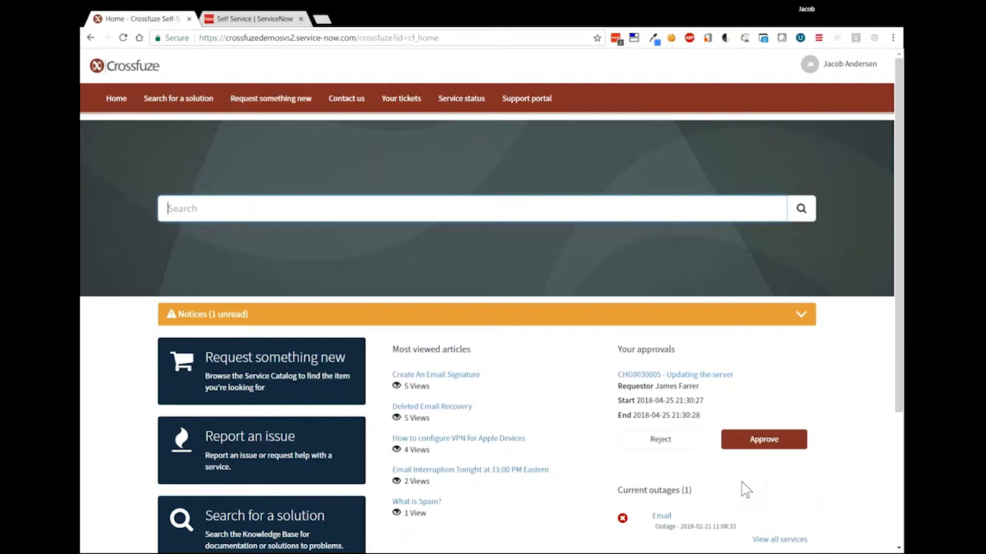
Step: Search the portal for "email signature" and open the featured Create An Email Signature article to read it
{"action": "type", "text": "email"}
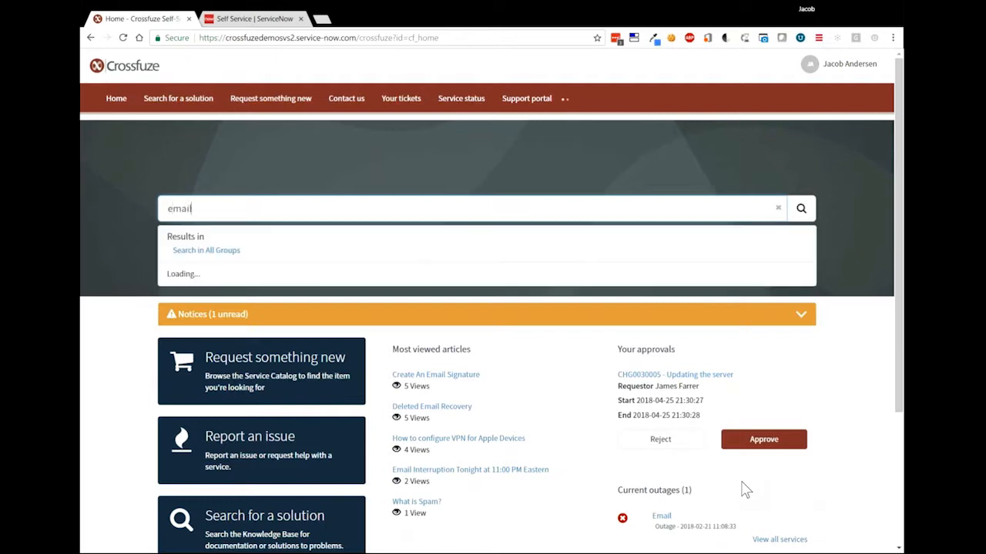
{"action": "type", "text": " signature"}
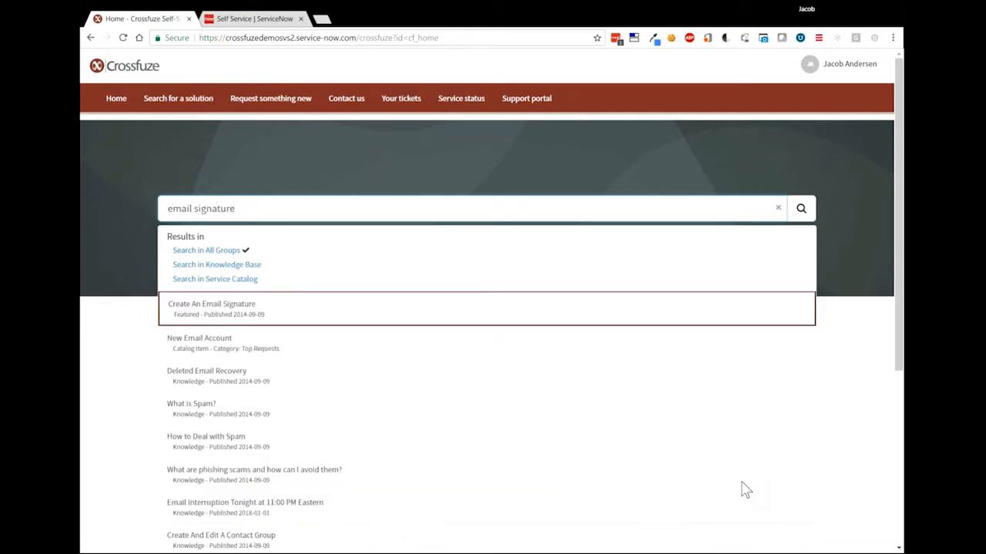
{"action": "left_click", "coordinate": [227, 311]}
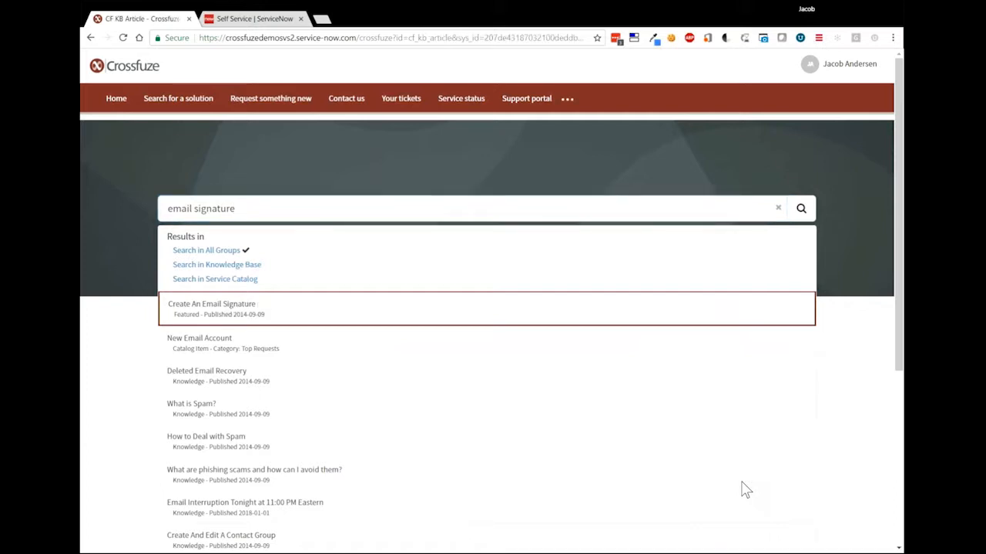
{"action": "left_click_drag", "start_coordinate": [212, 279], "coordinate": [311, 422]}
{"action": "left_click", "coordinate": [310, 422]}
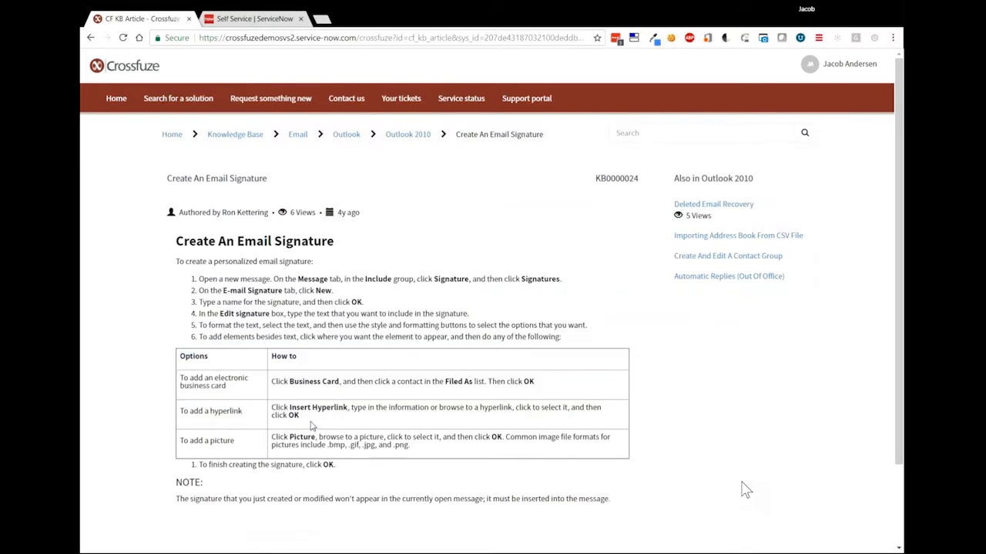
Step: Return to the portal home page and search for "vpn" and "international plan", clearing the search box at the end
{"action": "left_click", "coordinate": [171, 136]}
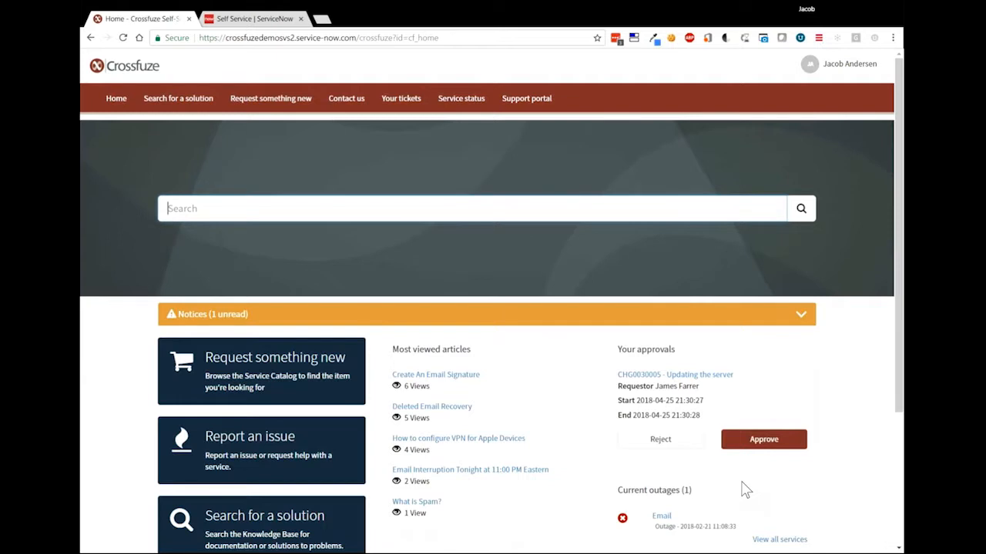
{"action": "type", "text": "vpn"}
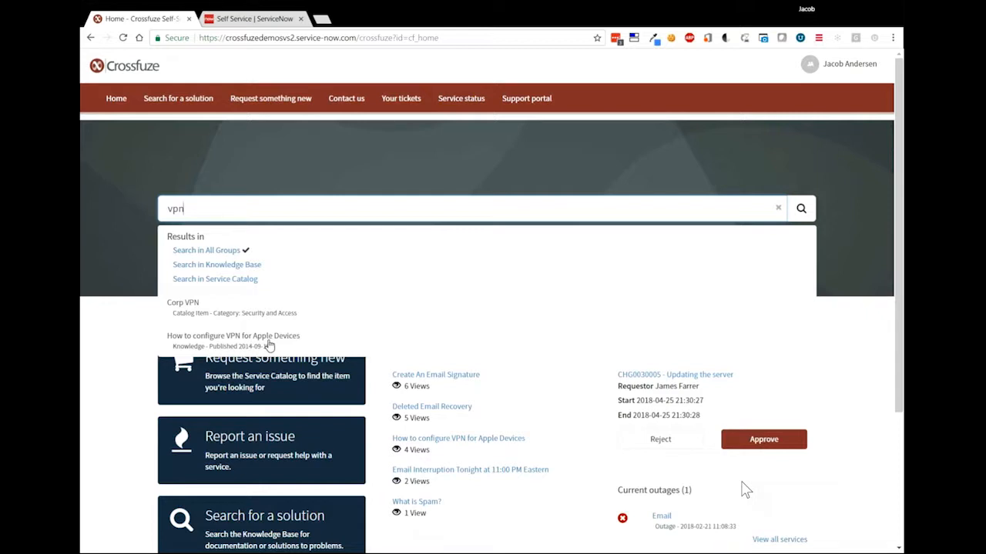
{"action": "key", "text": "ctrl+a"}
{"action": "type", "text": "international plan"}
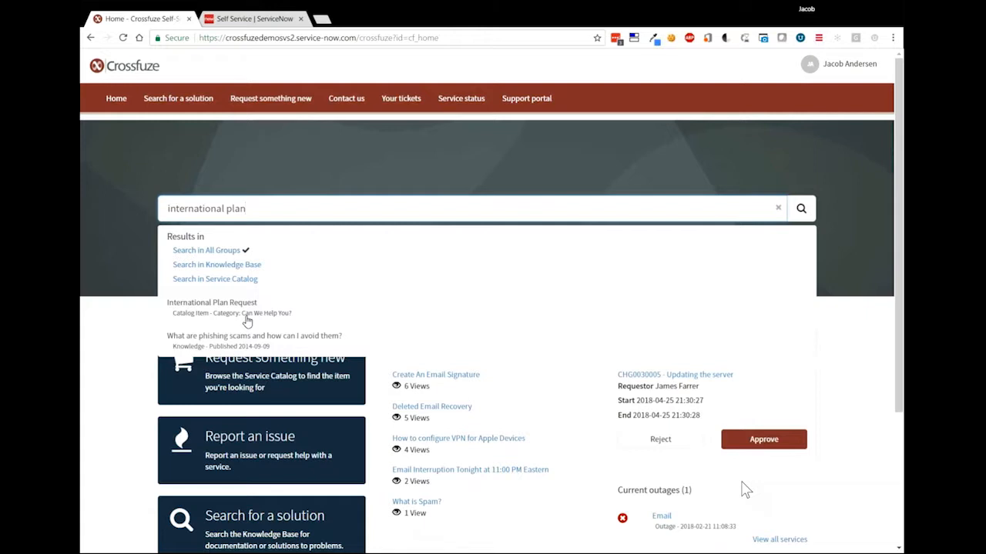
{"action": "key", "text": "ctrl+shift+Left"}
{"action": "key", "text": "ctrl+shift+Left"}
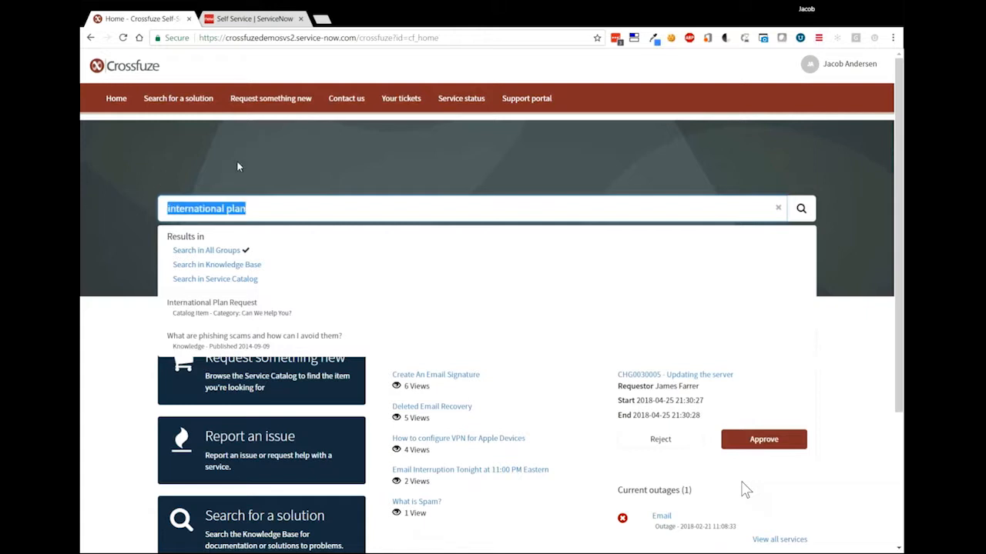
{"action": "key", "text": "BackSpace"}
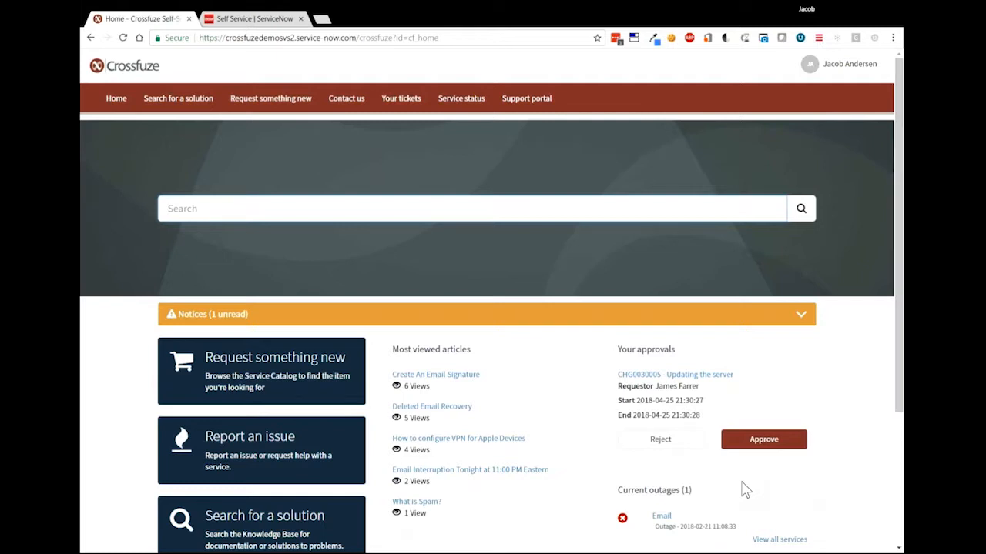
Step: Narrow the browser window to phone width and examine the home page's mobile layout and its collapsible navigation menu
{"action": "mouse_move", "coordinate": [903, 483]}
{"action": "left_mouse_down"}
{"action": "mouse_move", "coordinate": [629, 484]}
{"action": "mouse_move", "coordinate": [638, 483]}
{"action": "left_mouse_up"}
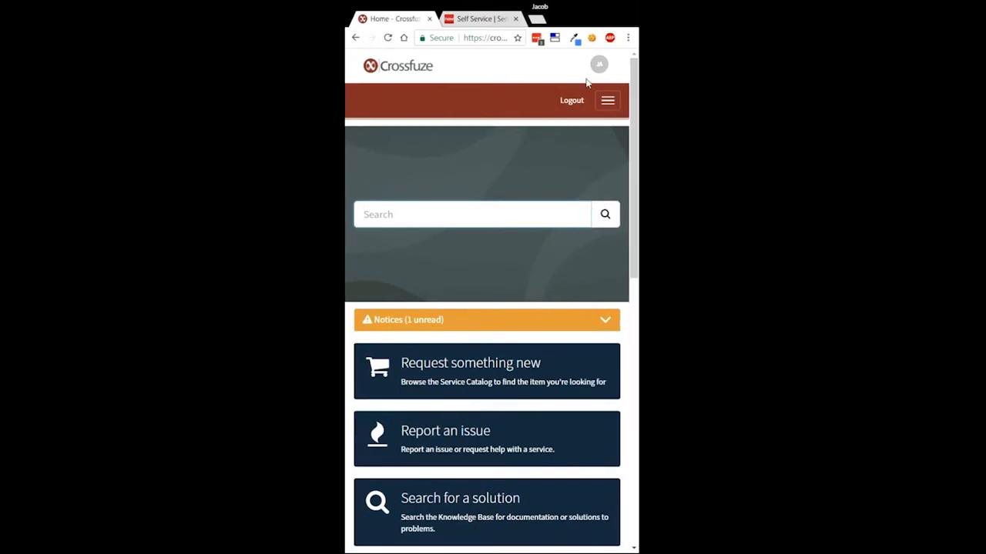
{"action": "scroll", "coordinate": [551, 350], "scroll_direction": "down", "scroll_amount": 2}
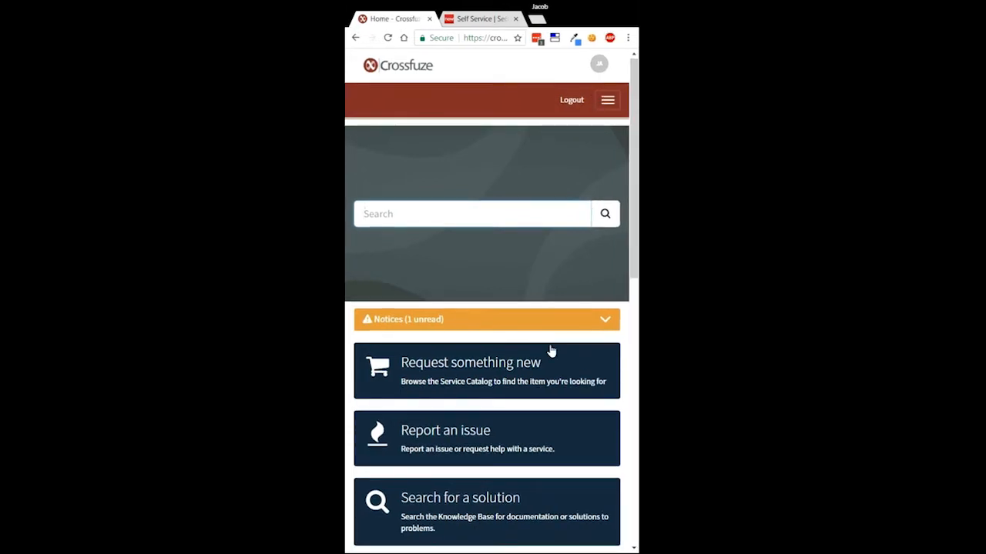
{"action": "scroll", "coordinate": [551, 351], "scroll_direction": "down", "scroll_amount": 7}
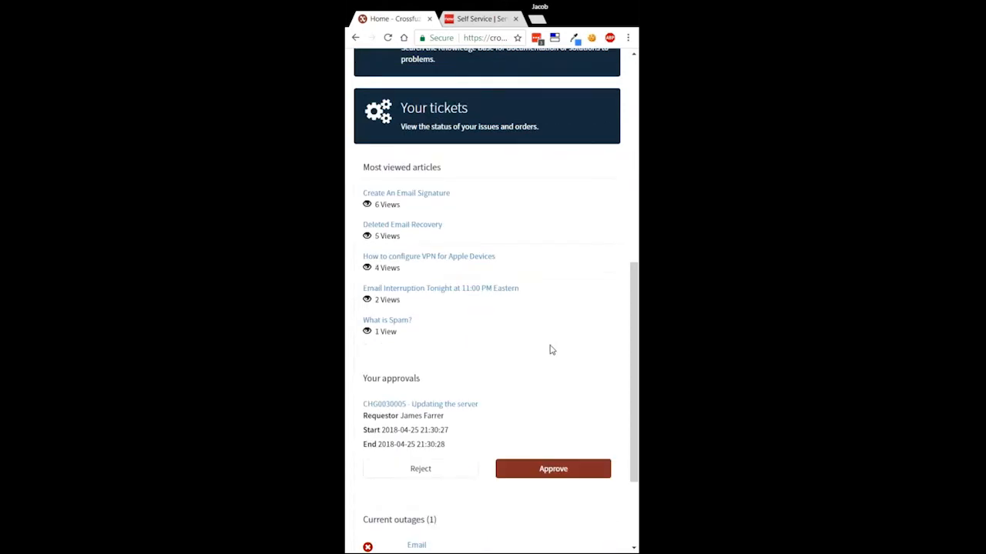
{"action": "scroll", "coordinate": [550, 350], "scroll_direction": "up", "scroll_amount": 9}
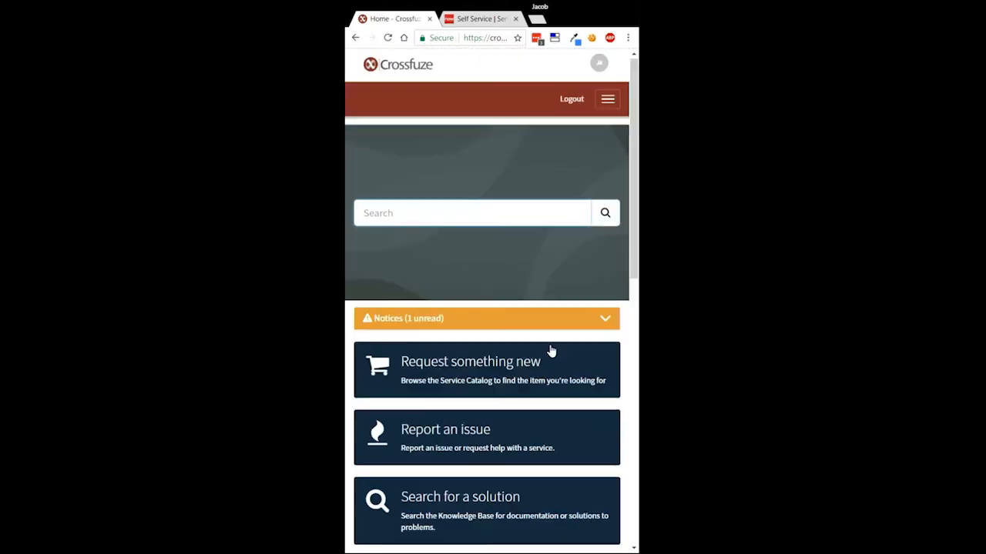
{"action": "left_click", "coordinate": [605, 106]}
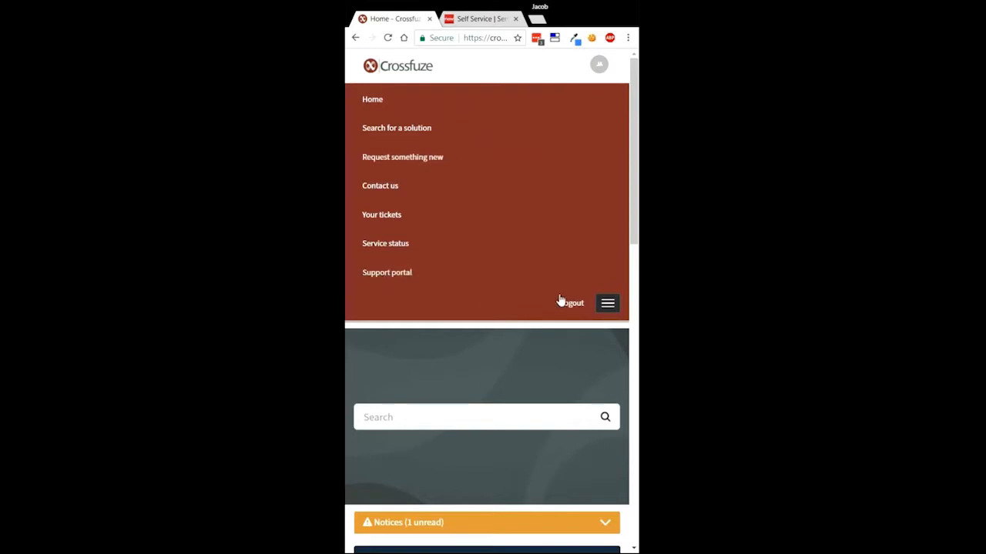
{"action": "left_click", "coordinate": [608, 304]}
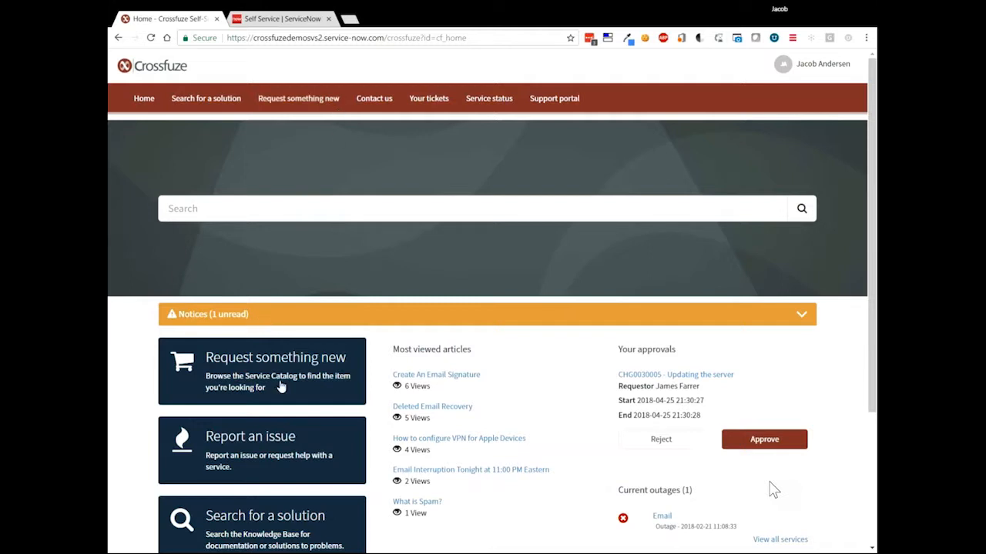
Step: Open the Create Incident form for reporting an issue, and set Impact to 2 - Medium and Business service to Email
{"action": "left_click", "coordinate": [265, 450]}
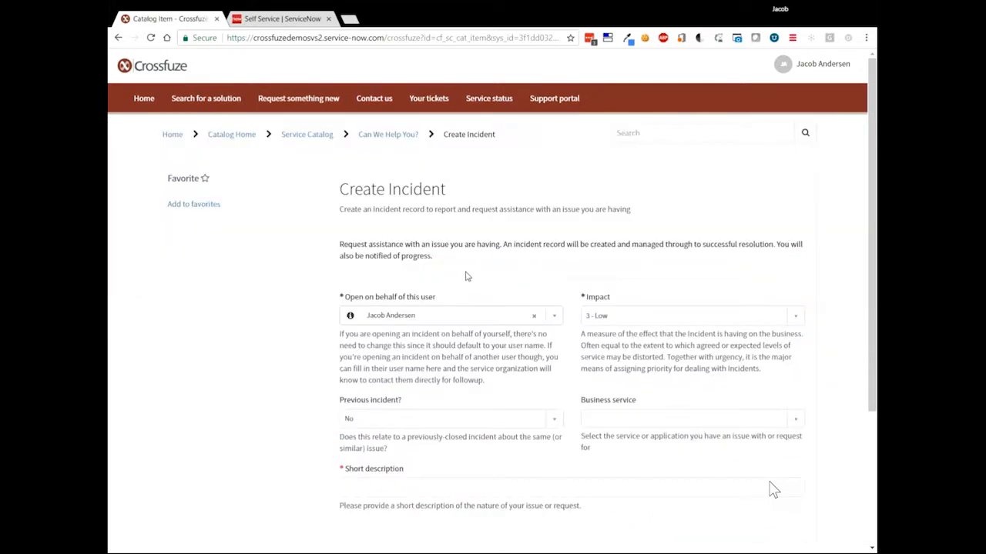
{"action": "left_click", "coordinate": [622, 321]}
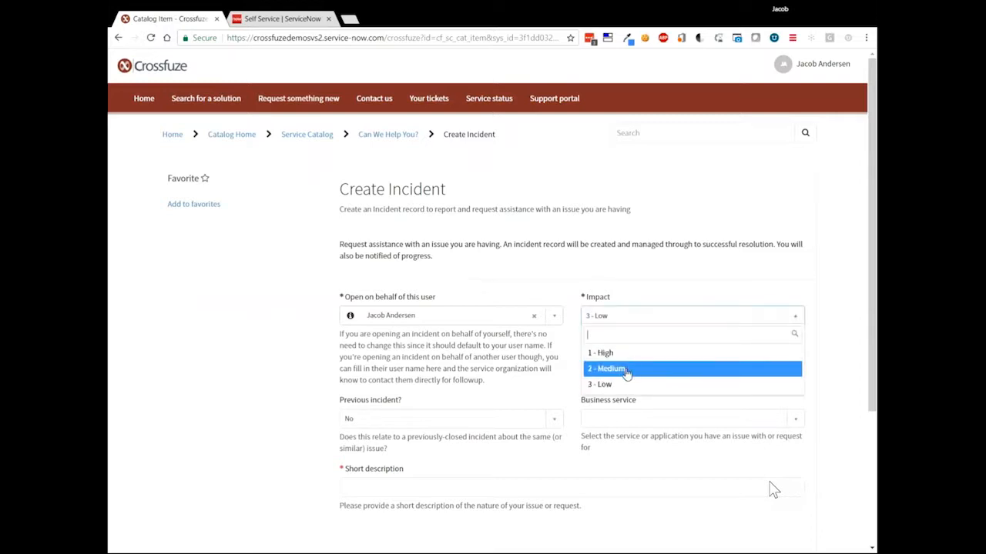
{"action": "left_click", "coordinate": [626, 369]}
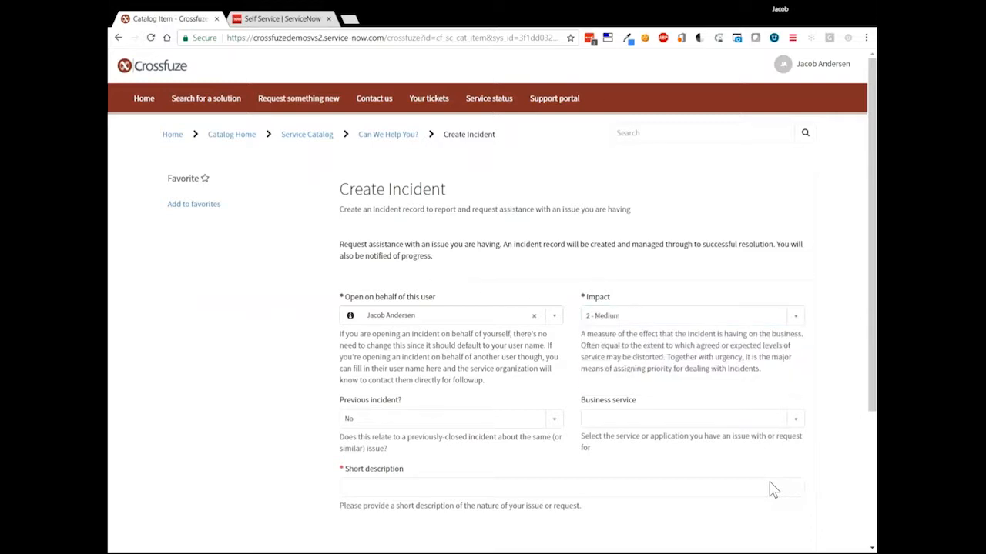
{"action": "left_click", "coordinate": [632, 419]}
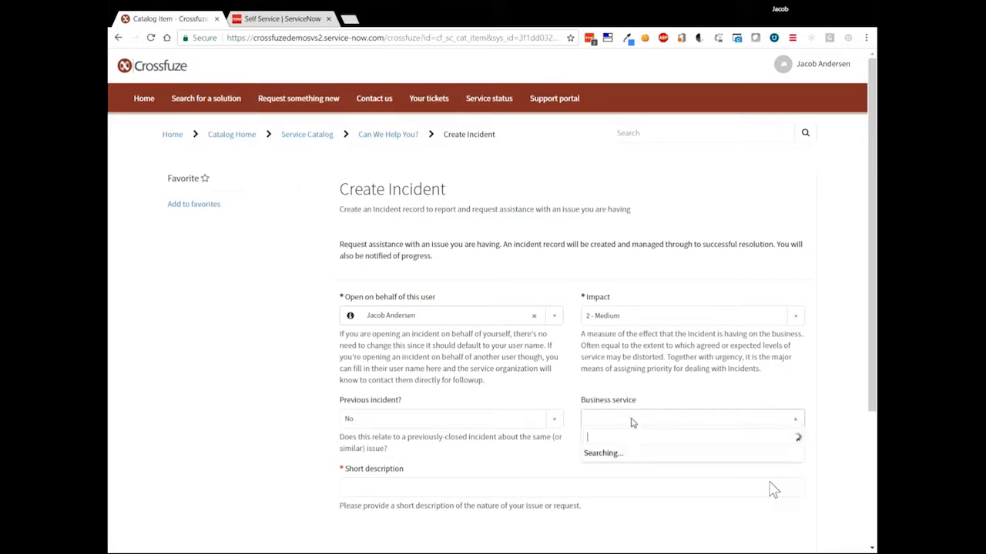
{"action": "type", "text": "email"}
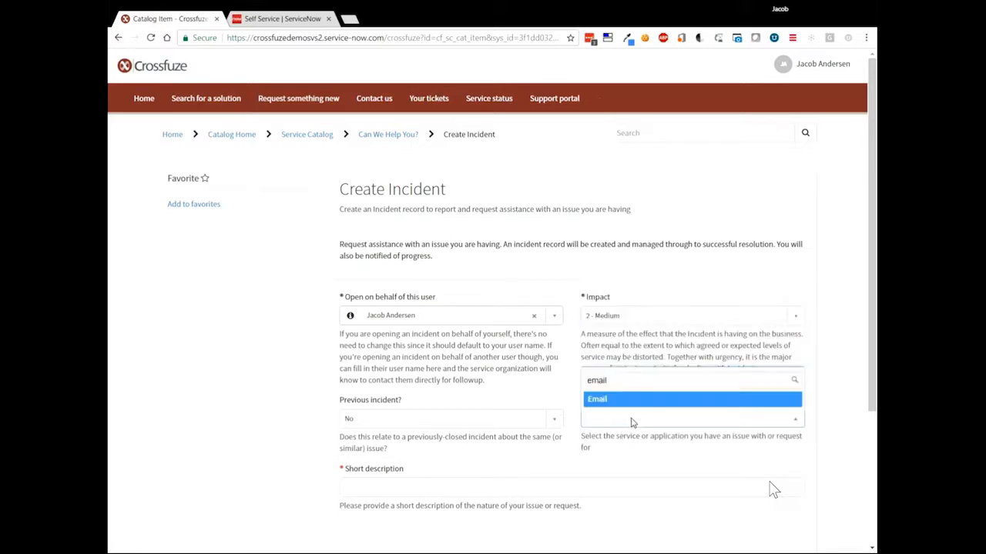
{"action": "left_click", "coordinate": [628, 400]}
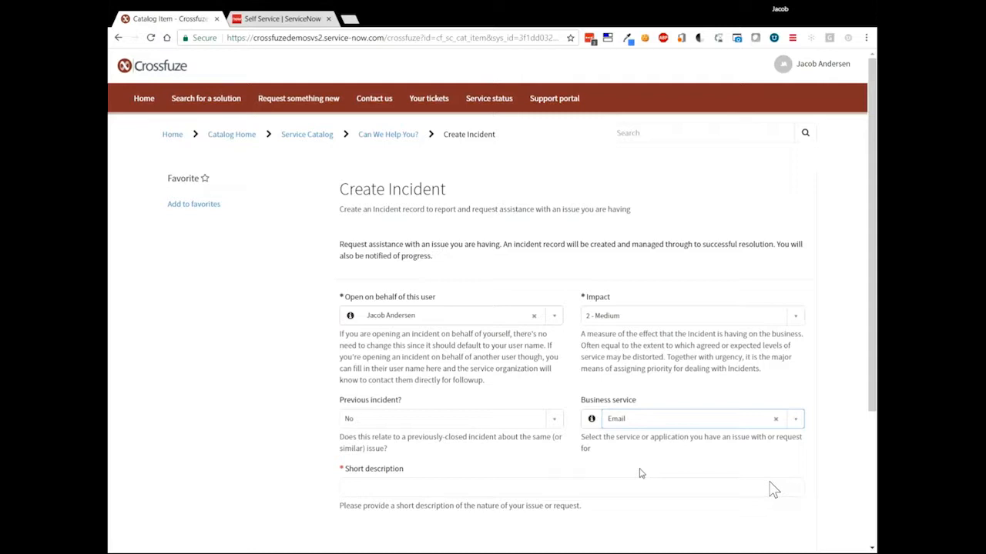
Step: Enter "recover a deleted email, help!" as the incident's short description
{"action": "left_click", "coordinate": [502, 488]}
{"action": "scroll", "coordinate": [774, 490], "scroll_direction": "down", "scroll_amount": 3}
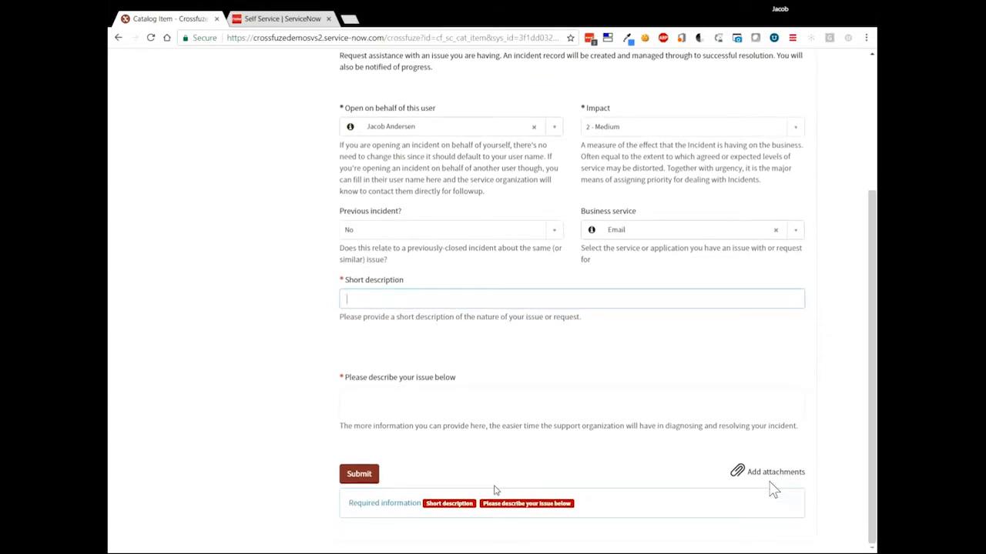
{"action": "type", "text": "recover"}
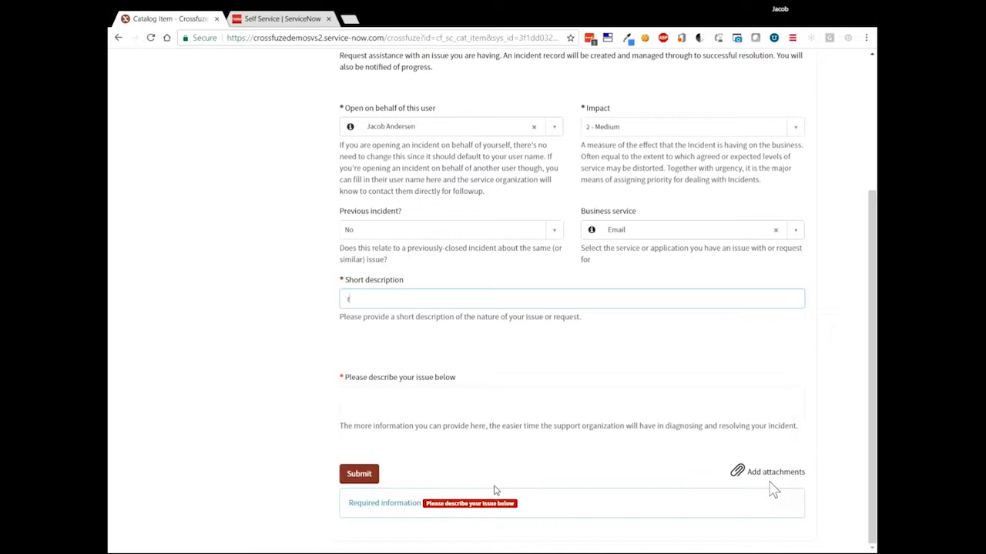
{"action": "type", "text": " a dlete"}
{"action": "key", "text": "BackSpace"}
{"action": "key", "text": "BackSpace"}
{"action": "type", "text": "eleted email, help!"}
Step: Copy the whole short description into the required issue description field
{"action": "double_click", "coordinate": [416, 299]}
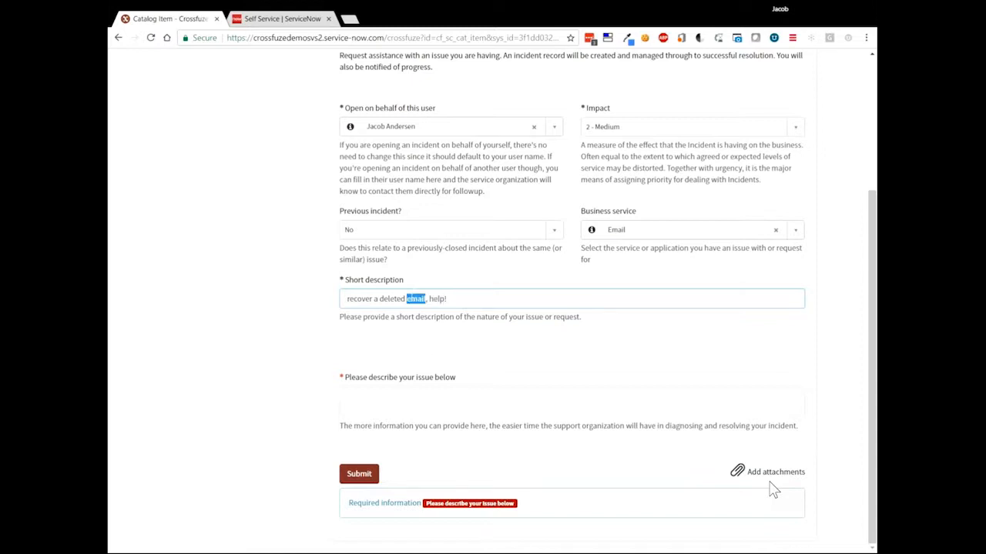
{"action": "key", "text": "ctrl+a"}
{"action": "key", "text": "ctrl+c"}
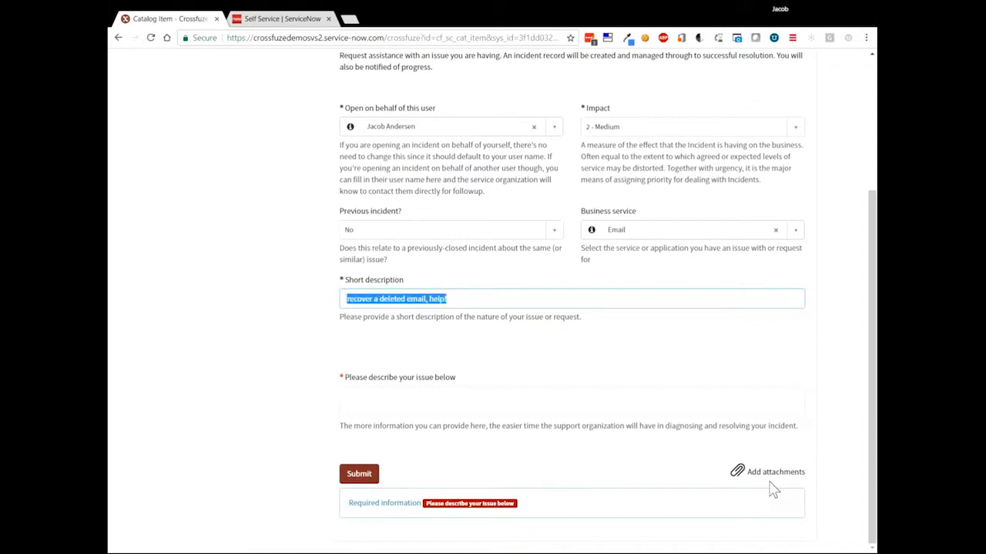
{"action": "key", "text": "Tab"}
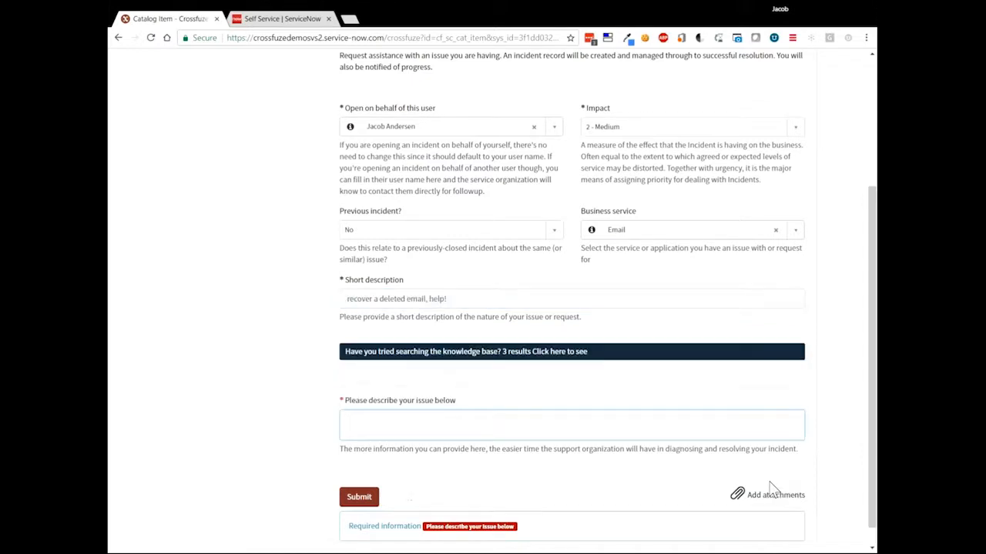
{"action": "key", "text": "ctrl+v"}
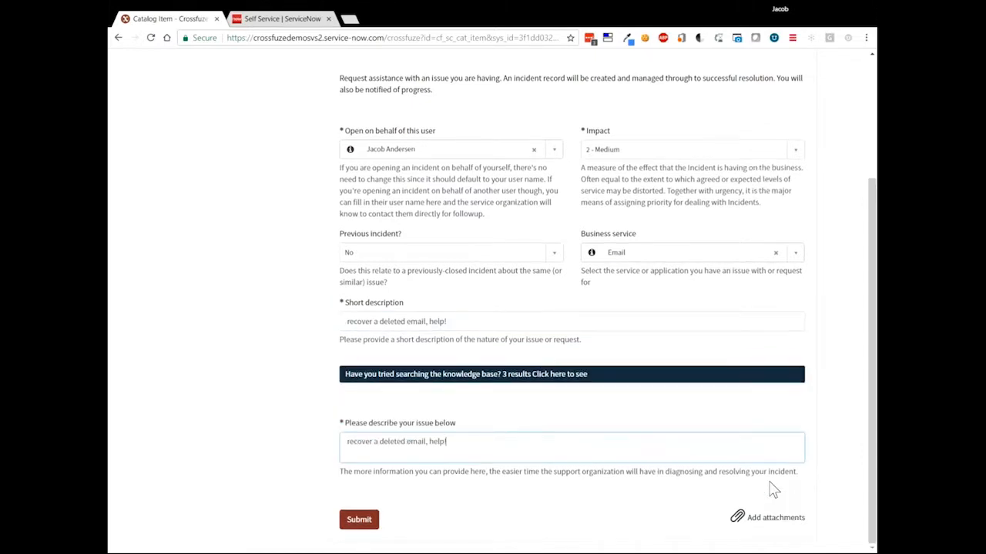
Step: Expand the suggested knowledge results, read the Deleted Email Recovery article to its end, and close it
{"action": "left_click", "coordinate": [466, 380]}
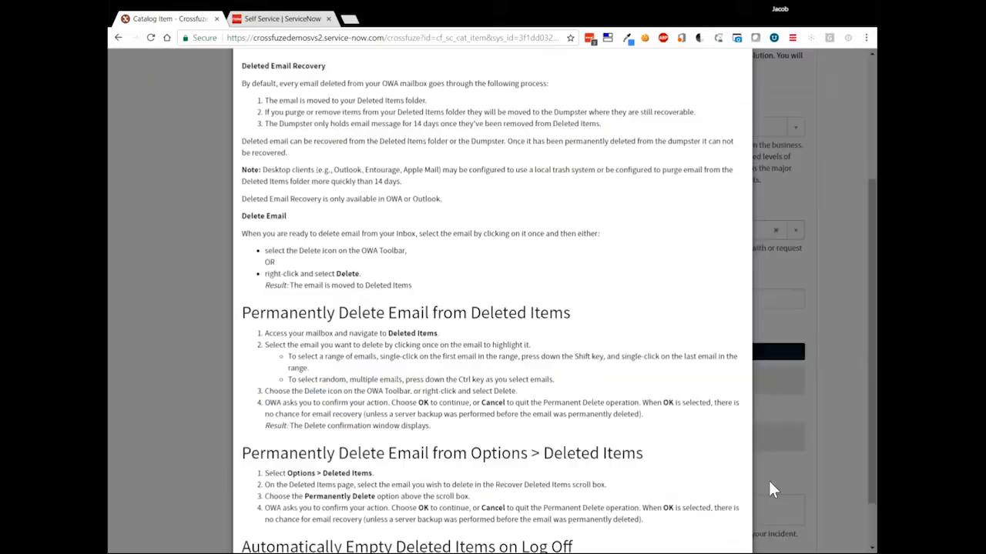
{"action": "scroll", "coordinate": [774, 489], "scroll_direction": "down", "scroll_amount": 5}
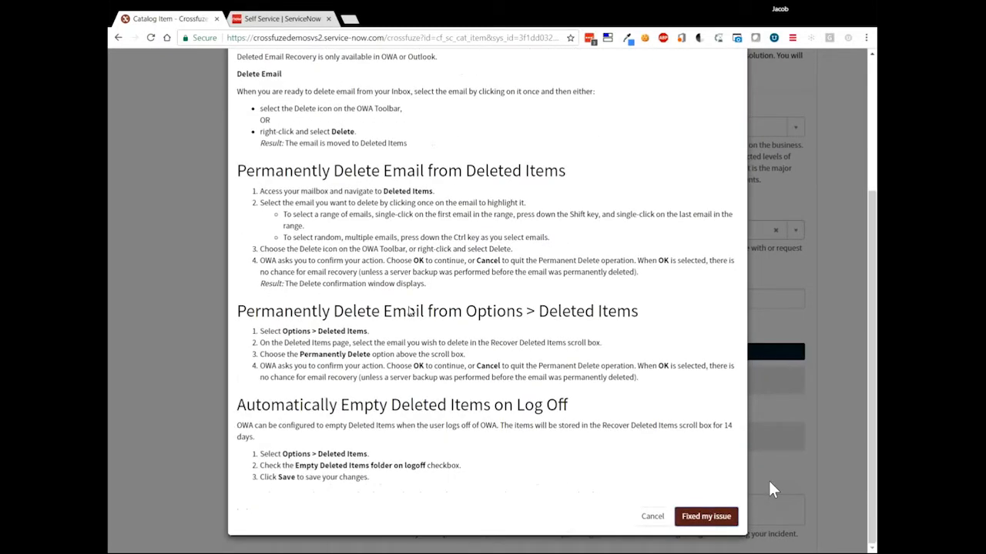
{"action": "left_click", "coordinate": [701, 520]}
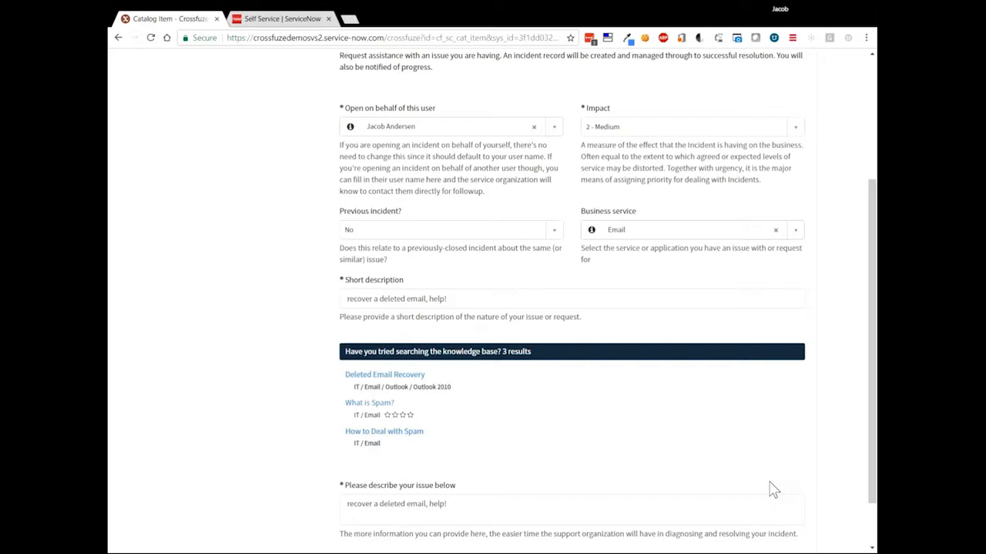
Step: Replace the short description with "email isn't working" and paste the same text into the issue description
{"action": "key", "text": "shift+Tab"}
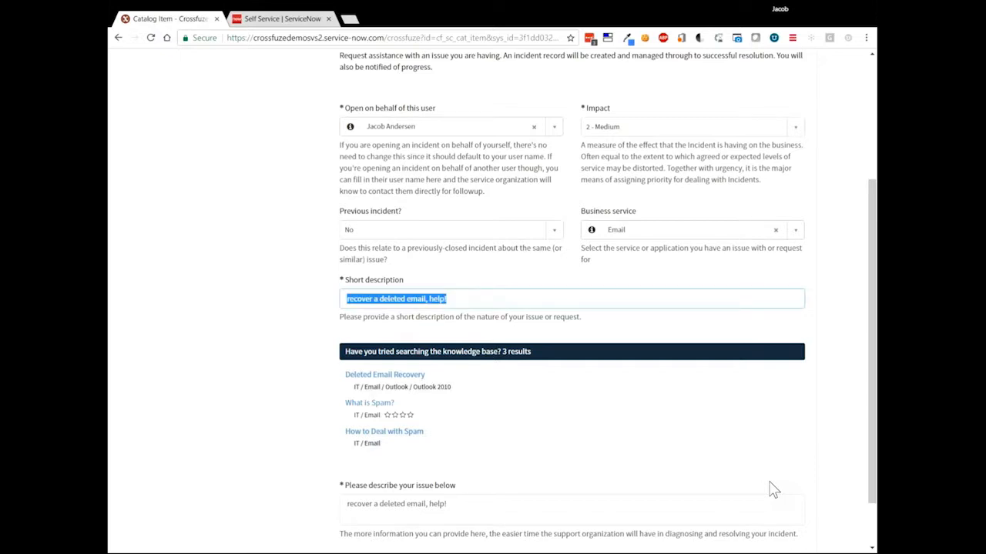
{"action": "type", "text": "email isn't"}
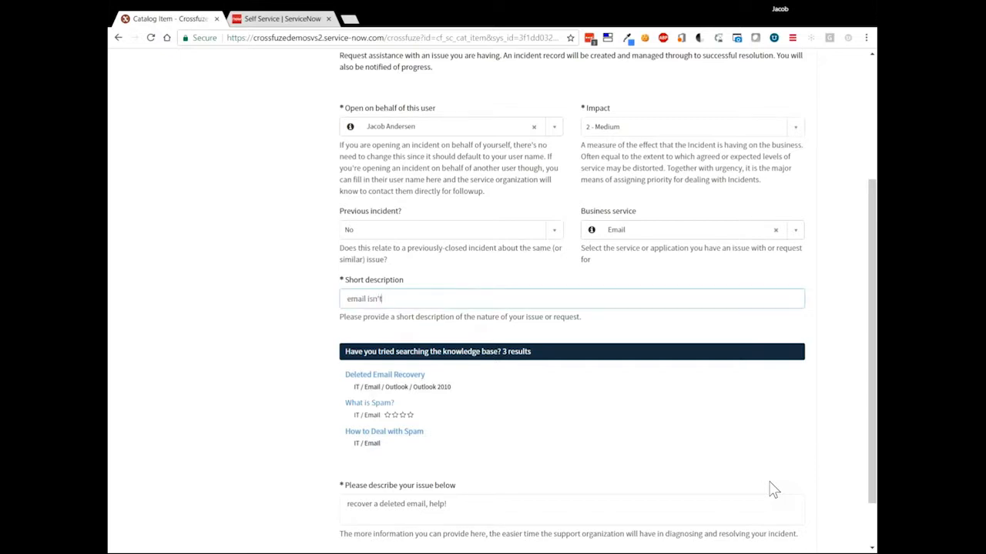
{"action": "type", "text": " working"}
{"action": "key", "text": "ctrl+a"}
{"action": "key", "text": "ctrl+c"}
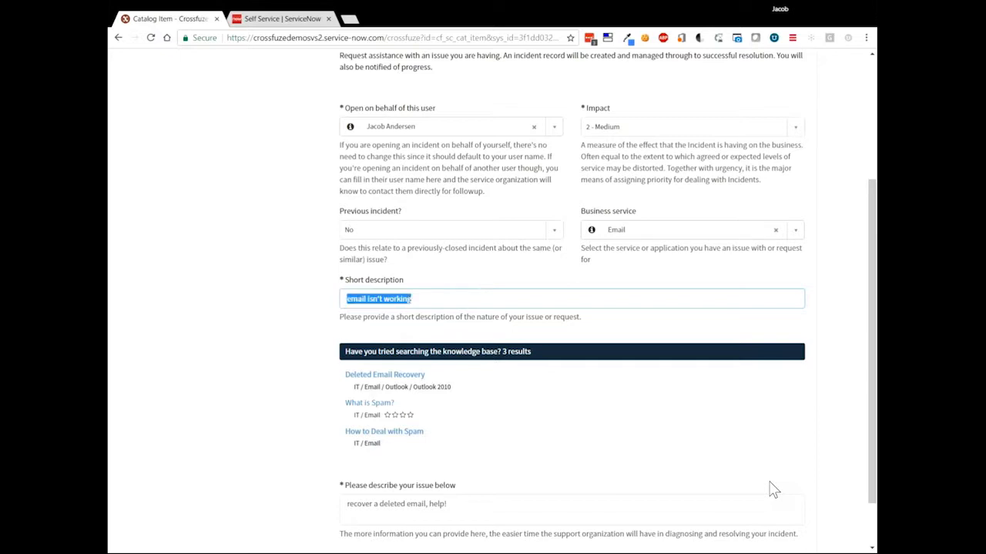
{"action": "key", "text": "Tab"}
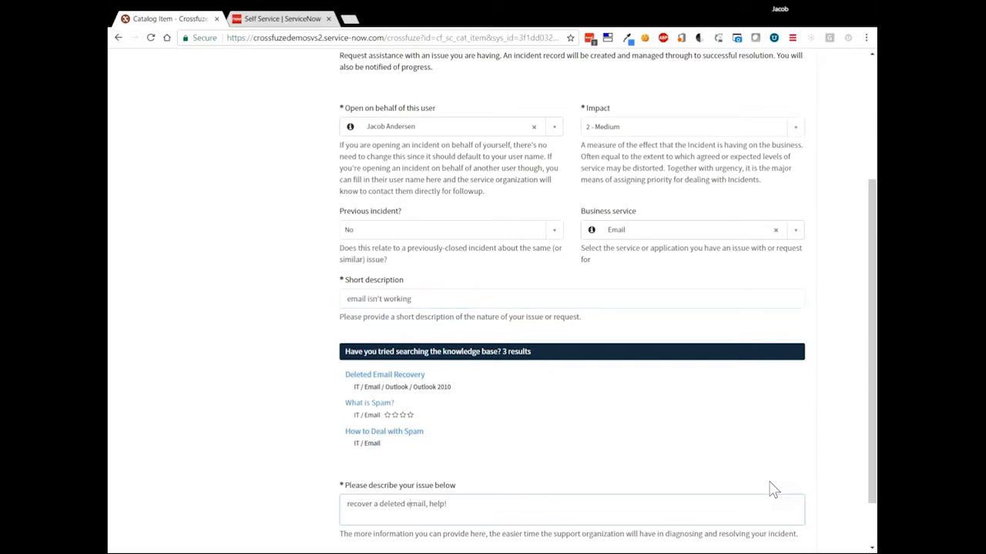
{"action": "key", "text": "ctrl+v"}
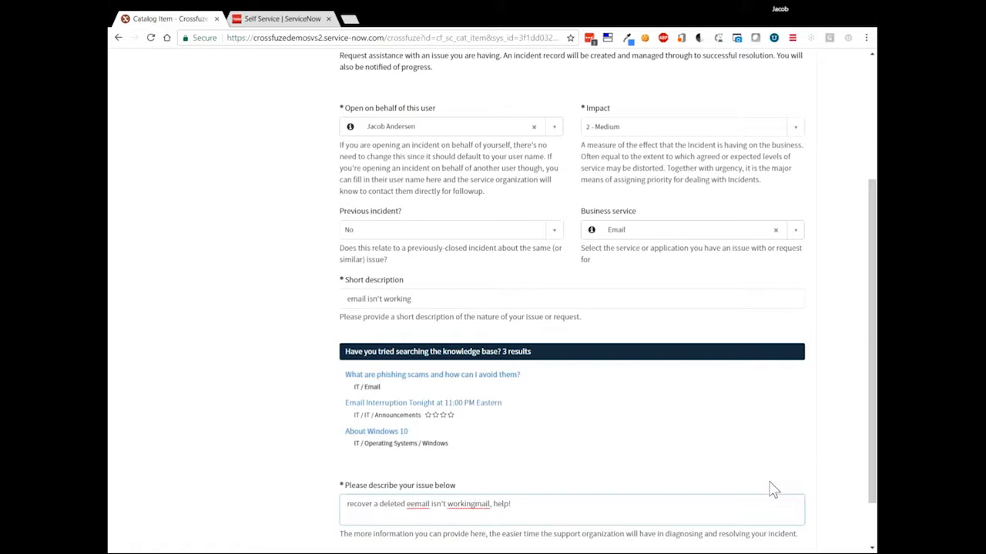
Step: Replace the entire issue description with "email isn't working" and collapse the suggested knowledge results
{"action": "key", "text": "ctrl+a"}
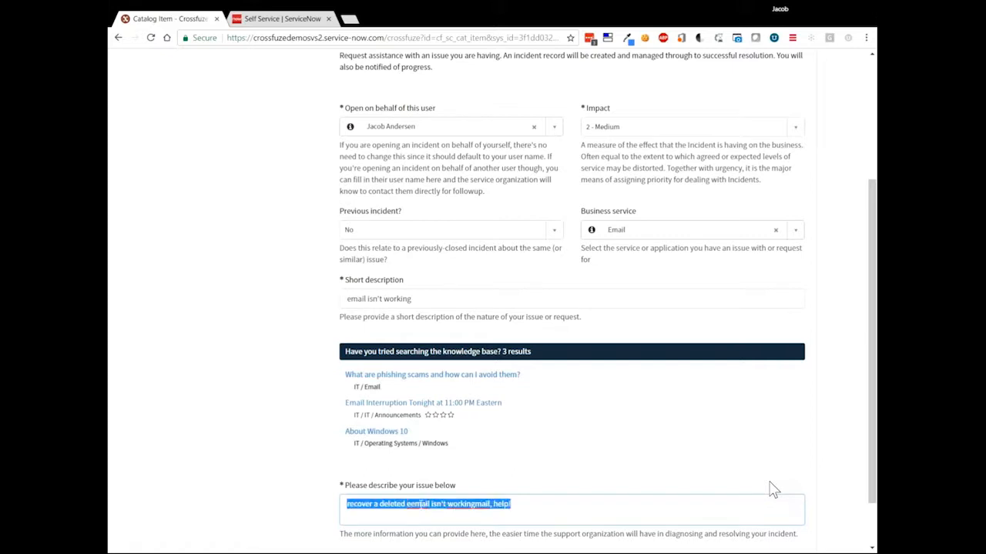
{"action": "key", "text": "ctrl+v"}
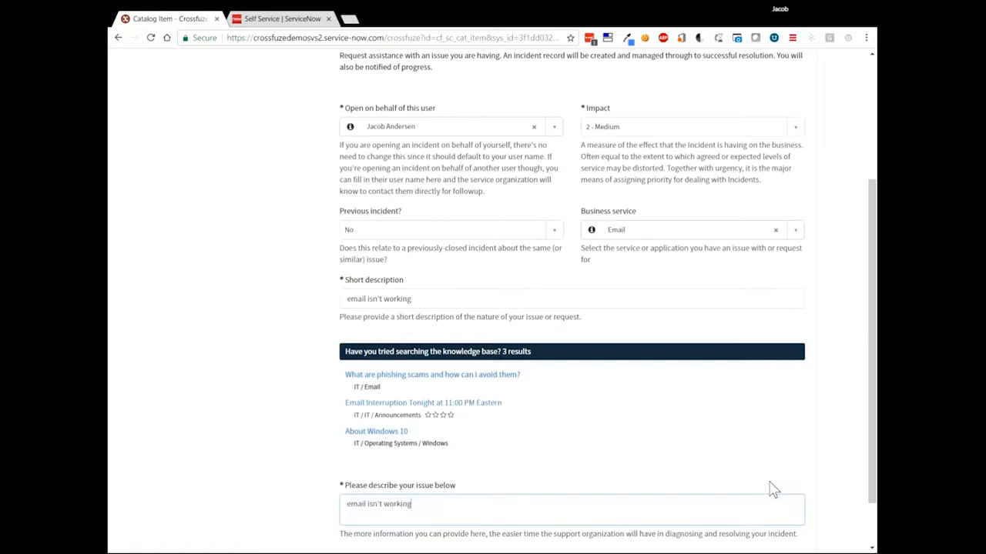
{"action": "left_click", "coordinate": [590, 358]}
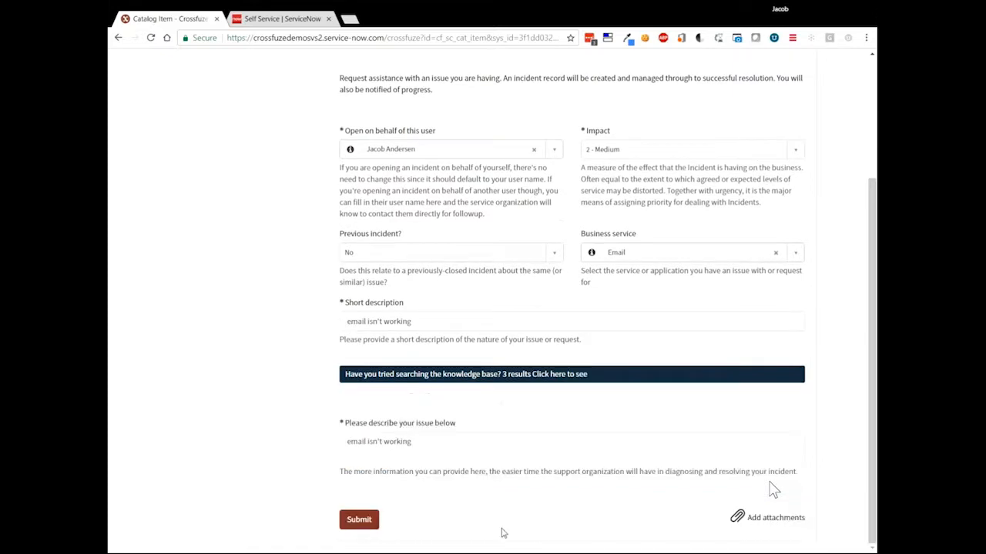
Step: Submit the incident request and open the newly created ticket
{"action": "left_click", "coordinate": [359, 520]}
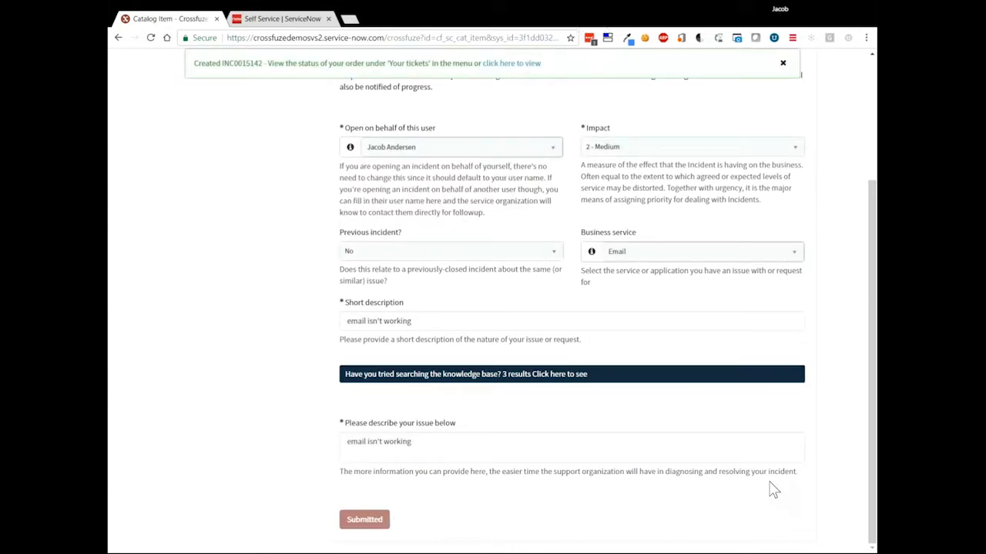
{"action": "left_click", "coordinate": [528, 64]}
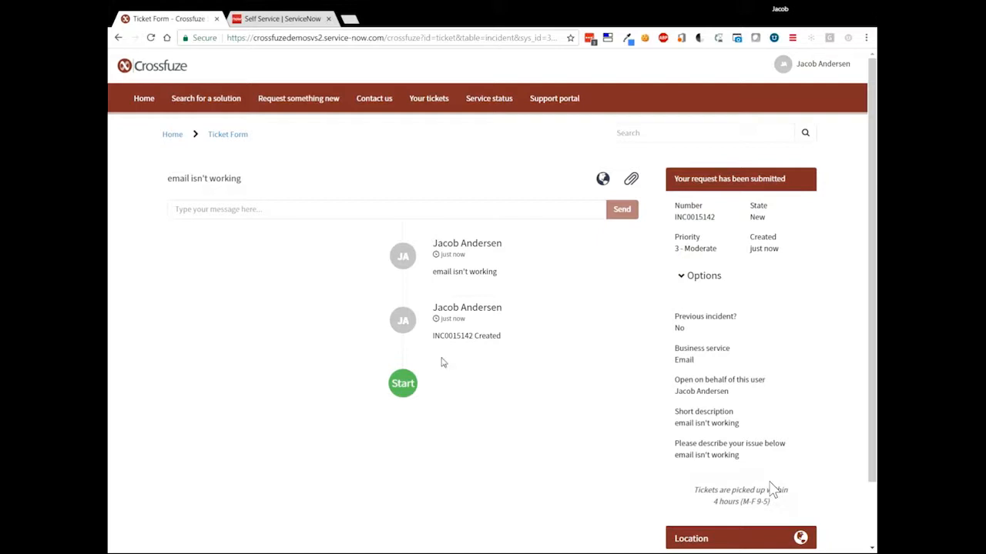
Step: Switch to the Self Service browser tab, filter the navigator for "incident", and open the "email isn't working" record among the open incidents
{"action": "left_click", "coordinate": [304, 21]}
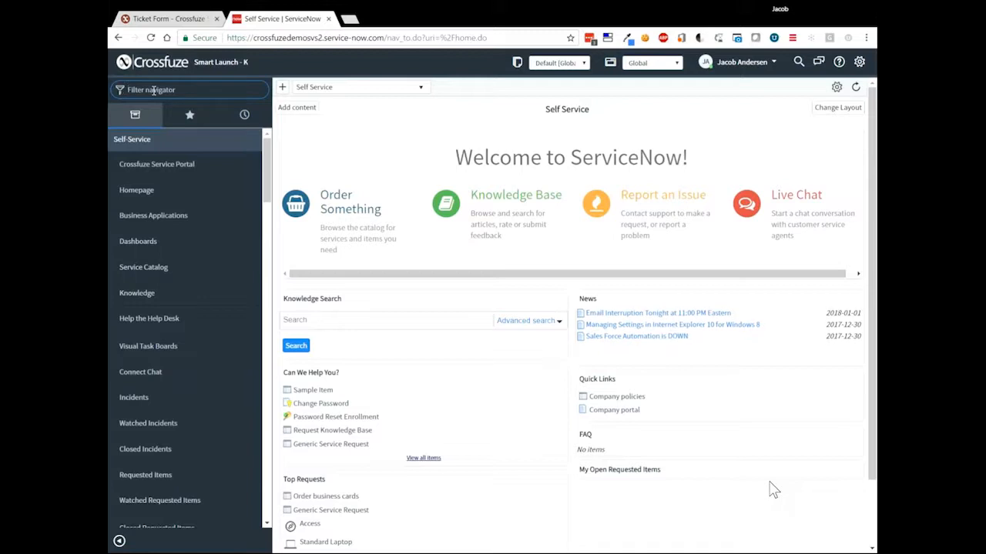
{"action": "type", "text": "inc"}
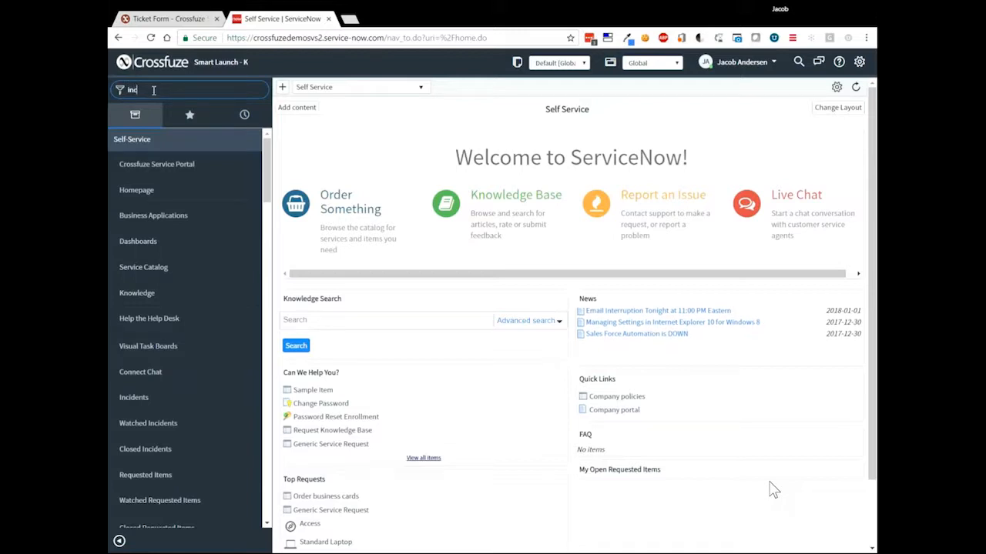
{"action": "type", "text": "ident"}
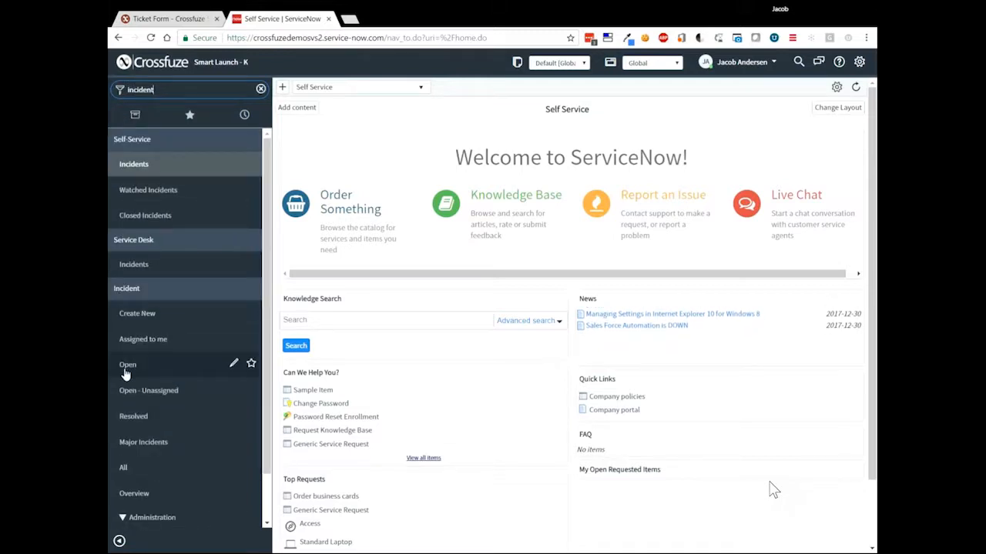
{"action": "left_click", "coordinate": [126, 368]}
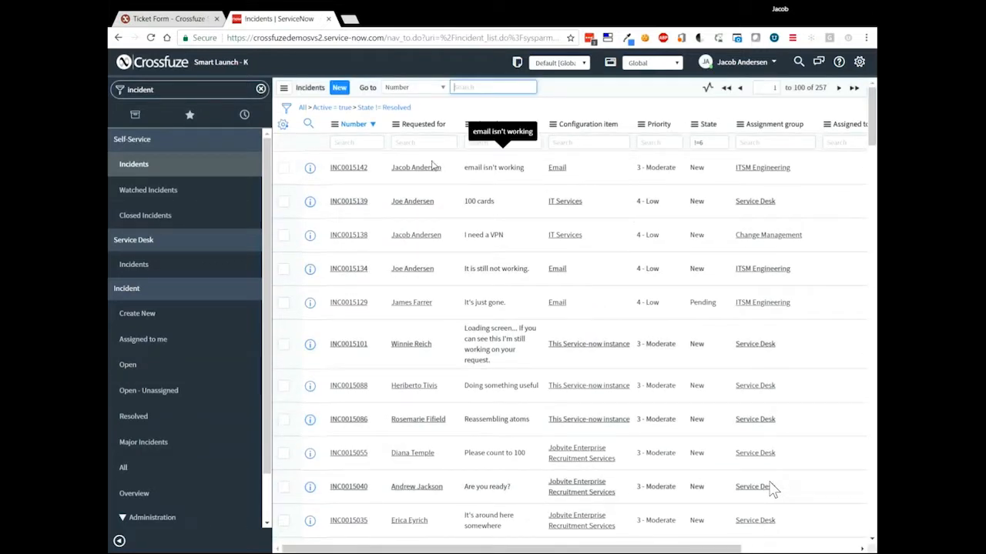
{"action": "left_click", "coordinate": [360, 171]}
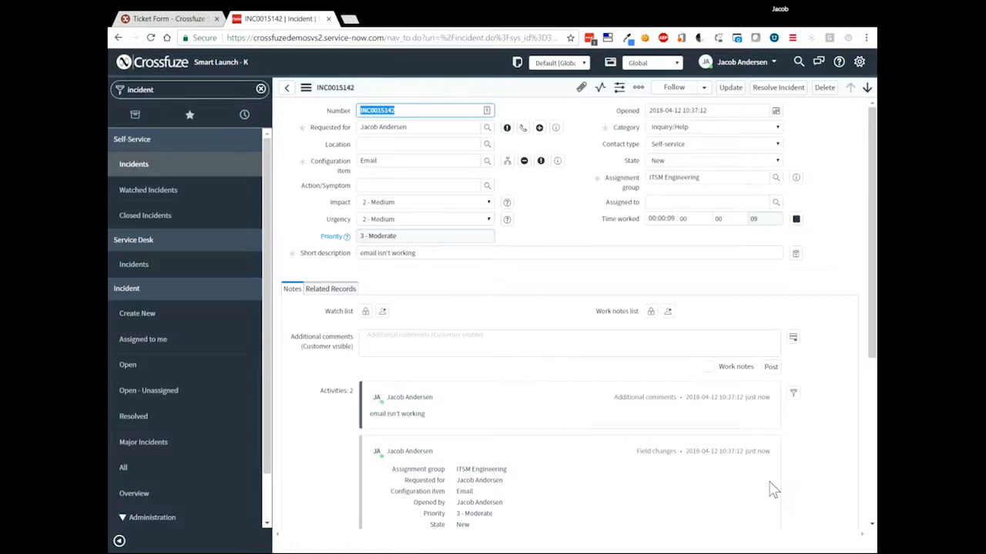
Step: Review the incident's requester, location, configuration item, urgency, category, contact type and state fields
{"action": "key", "text": "Tab"}
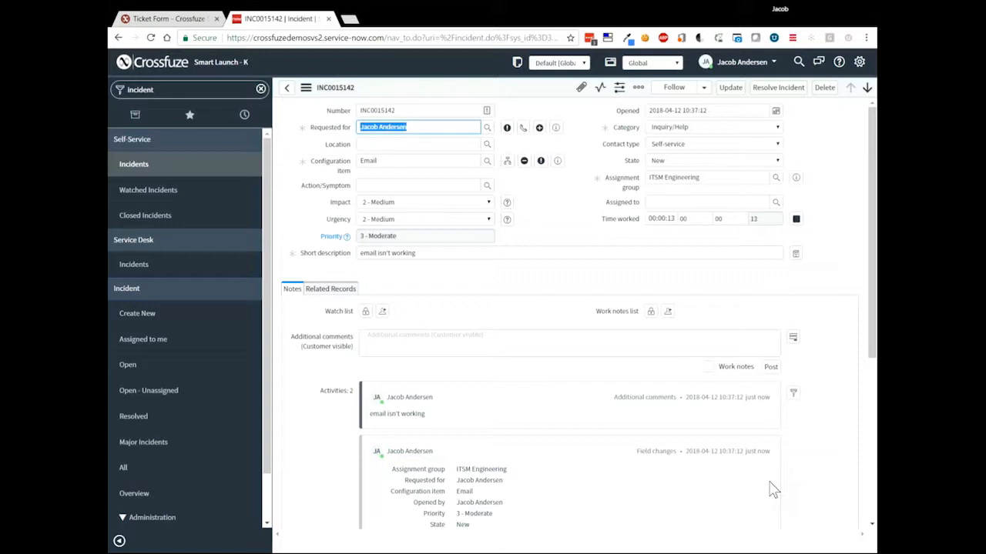
{"action": "key", "text": "Right"}
{"action": "key", "text": "Tab"}
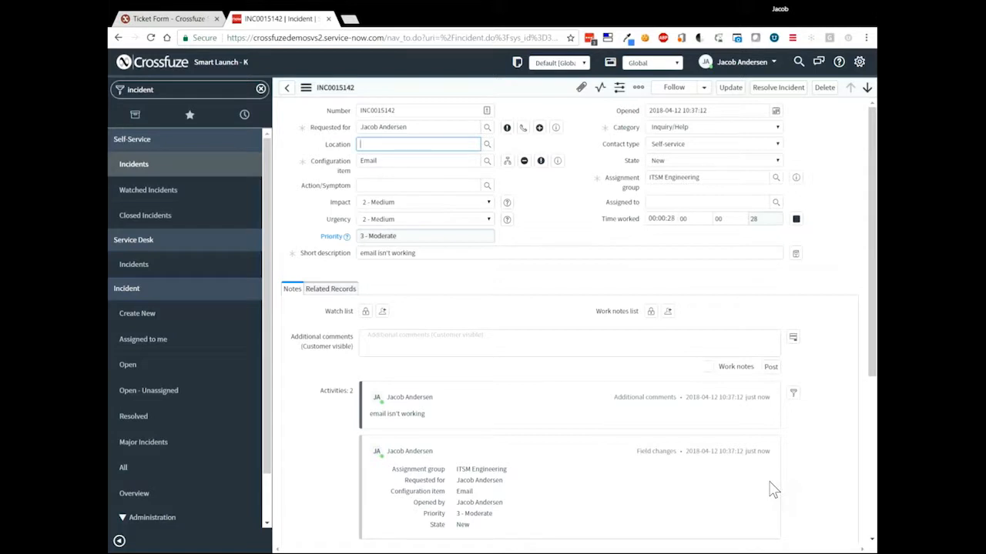
{"action": "key", "text": "Tab"}
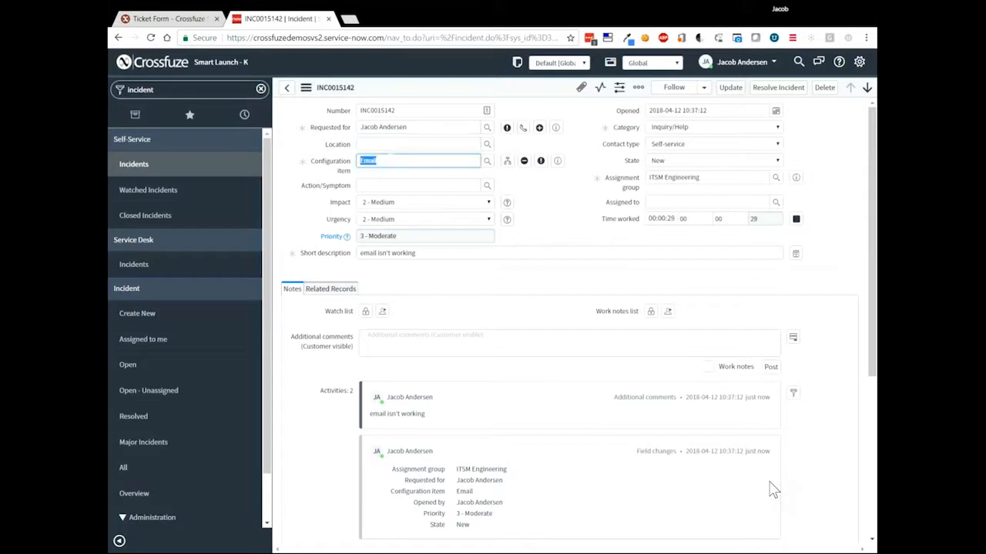
{"action": "left_click", "coordinate": [322, 218]}
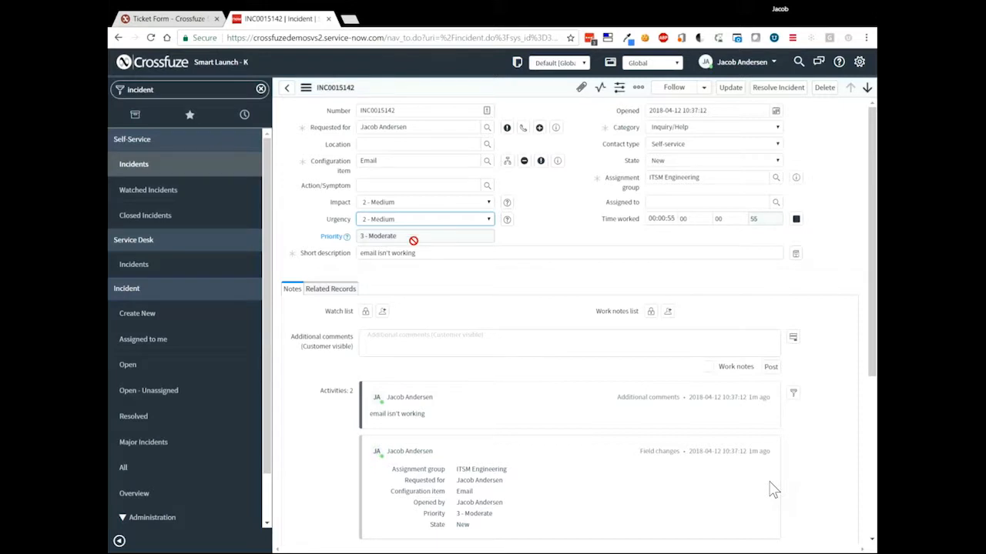
{"action": "left_click", "coordinate": [733, 131]}
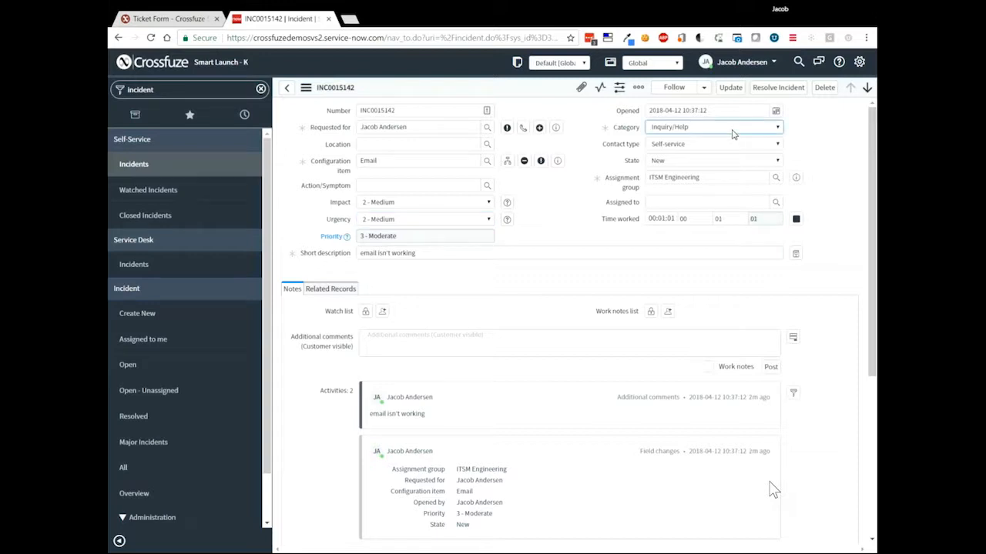
{"action": "left_click", "coordinate": [808, 125]}
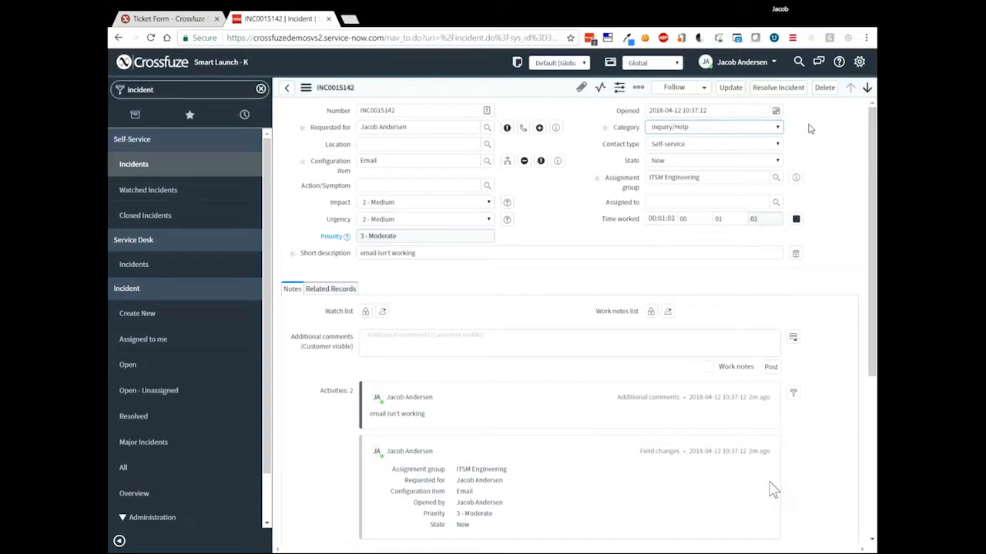
{"action": "left_click", "coordinate": [691, 150]}
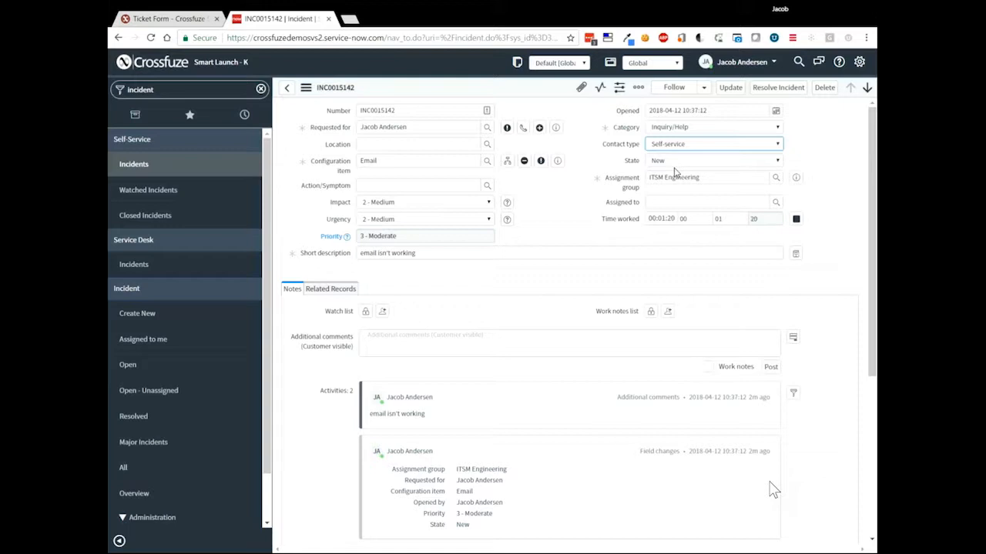
{"action": "left_click", "coordinate": [607, 156]}
{"action": "left_click", "coordinate": [609, 158]}
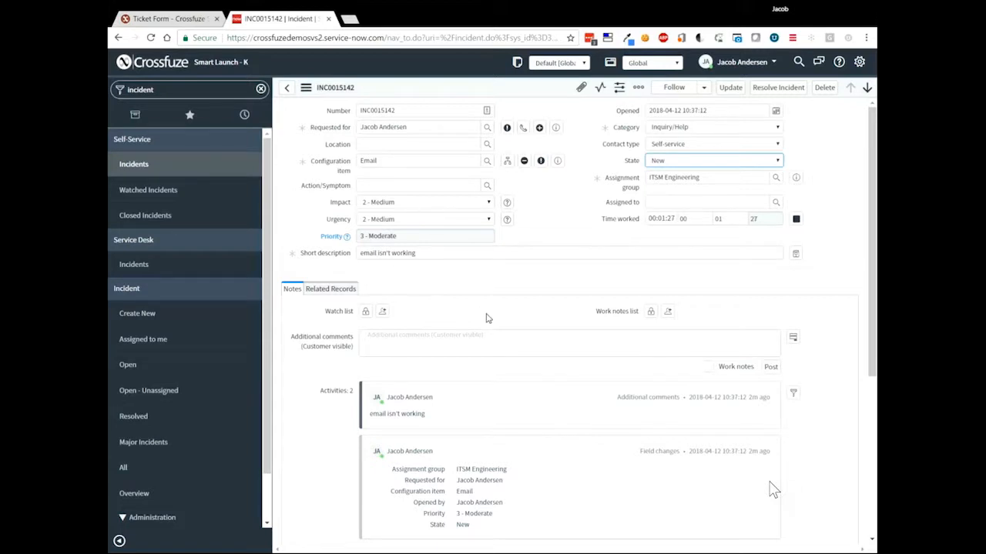
Step: Switch the incident's comment entry to internal work notes and back to customer-visible additional comments
{"action": "scroll", "coordinate": [486, 316], "scroll_direction": "down", "scroll_amount": 1}
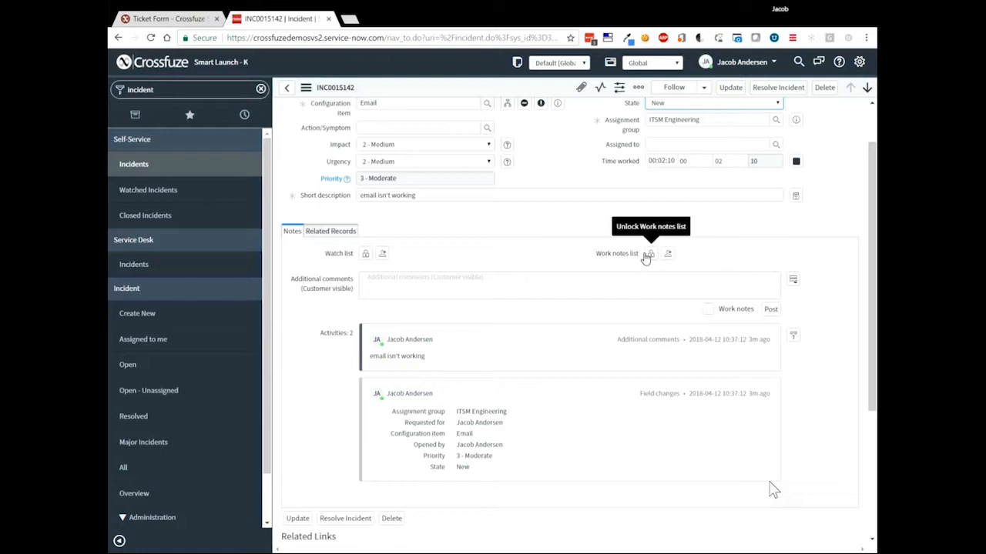
{"action": "left_click", "coordinate": [583, 280]}
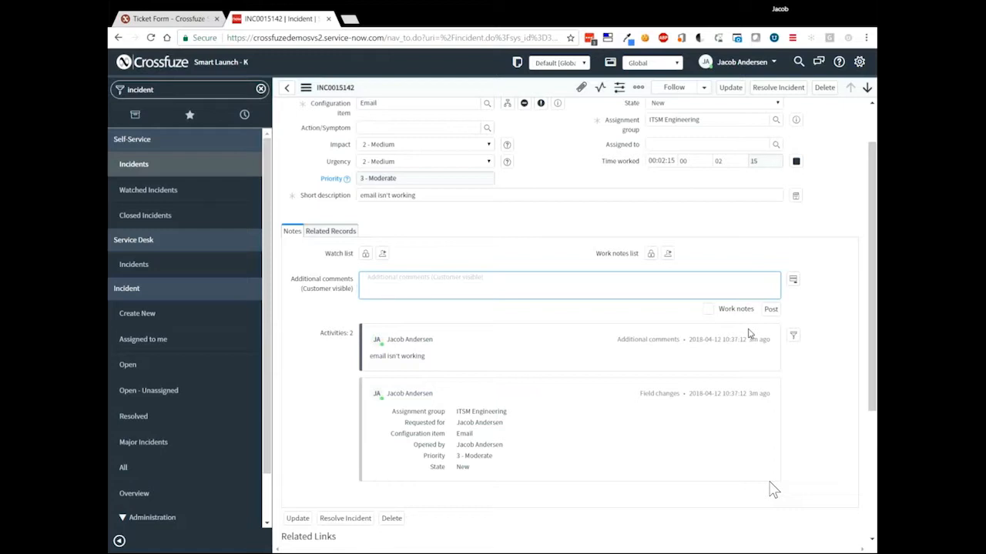
{"action": "left_click", "coordinate": [708, 309]}
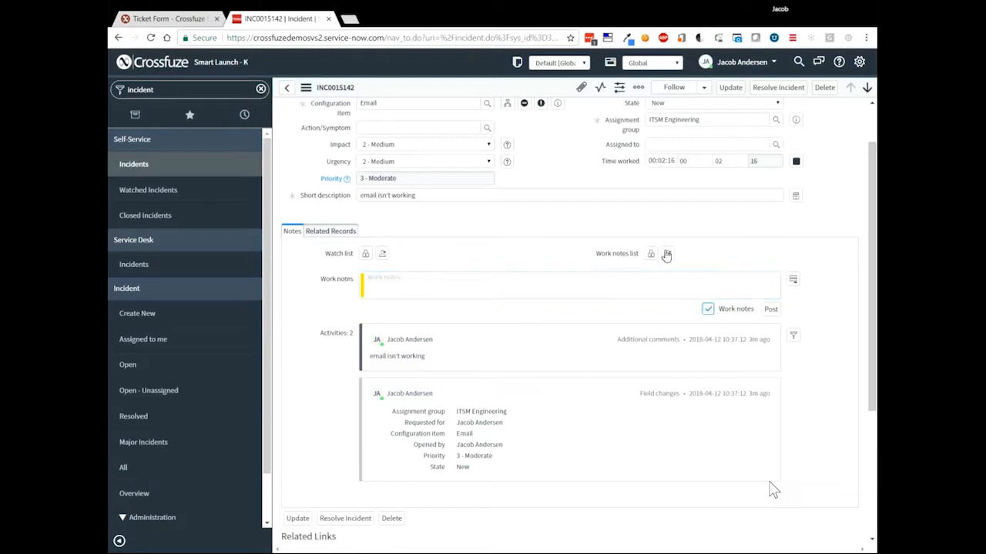
{"action": "left_click", "coordinate": [574, 287]}
{"action": "left_click", "coordinate": [707, 310]}
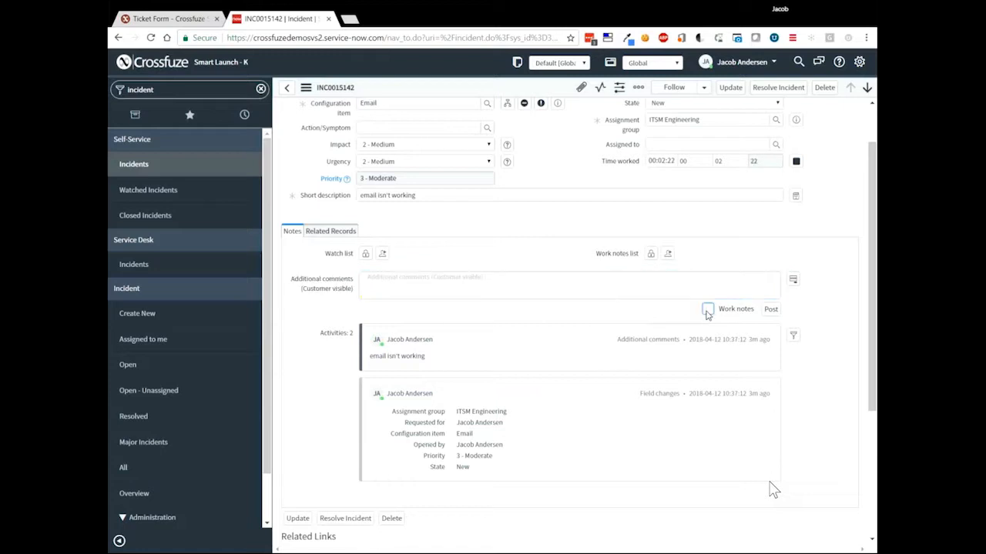
Step: Show the incident's Task SLAs and examine the Priority 3 response and resolution definitions
{"action": "scroll", "coordinate": [525, 370], "scroll_direction": "down", "scroll_amount": 3}
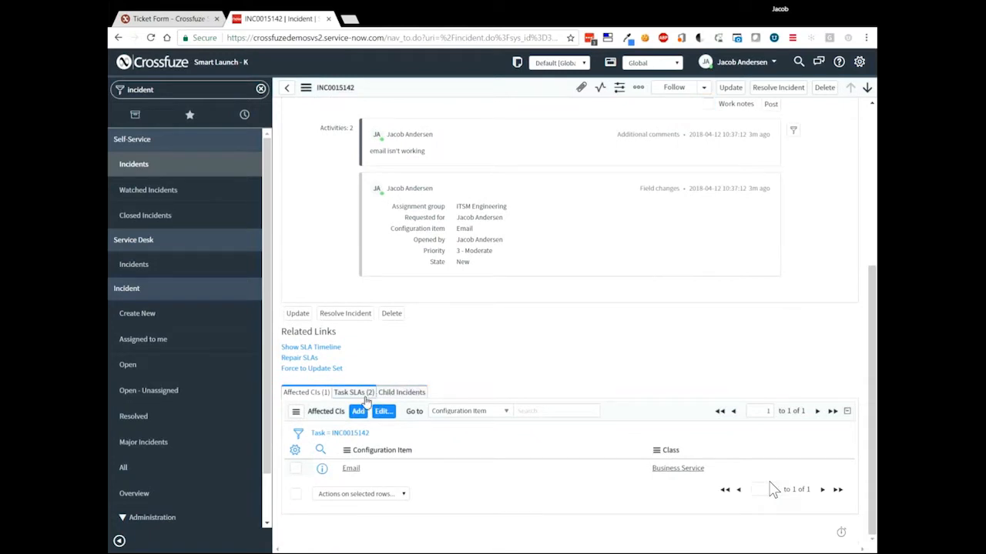
{"action": "left_click", "coordinate": [367, 394]}
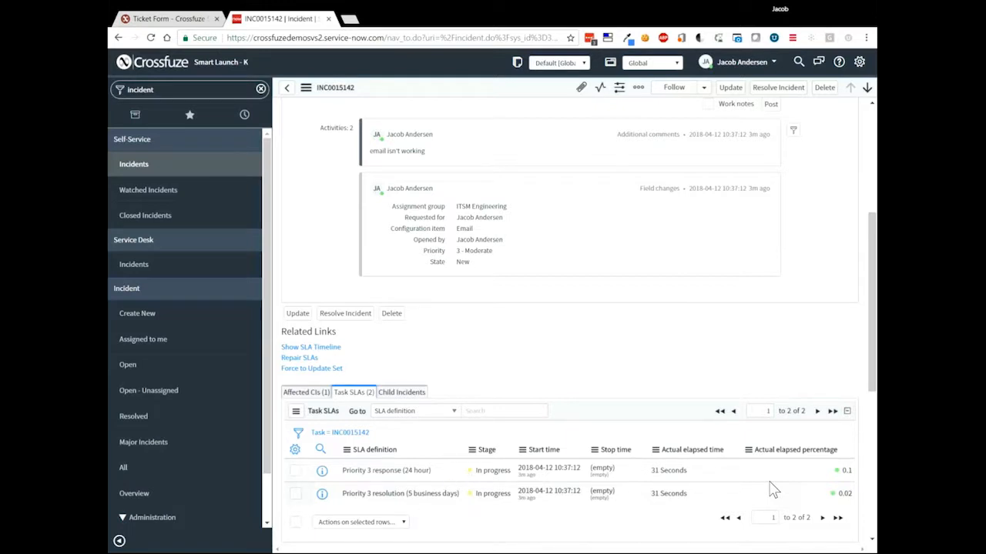
{"action": "left_click_drag", "start_coordinate": [372, 470], "coordinate": [402, 494]}
{"action": "left_click", "coordinate": [400, 471]}
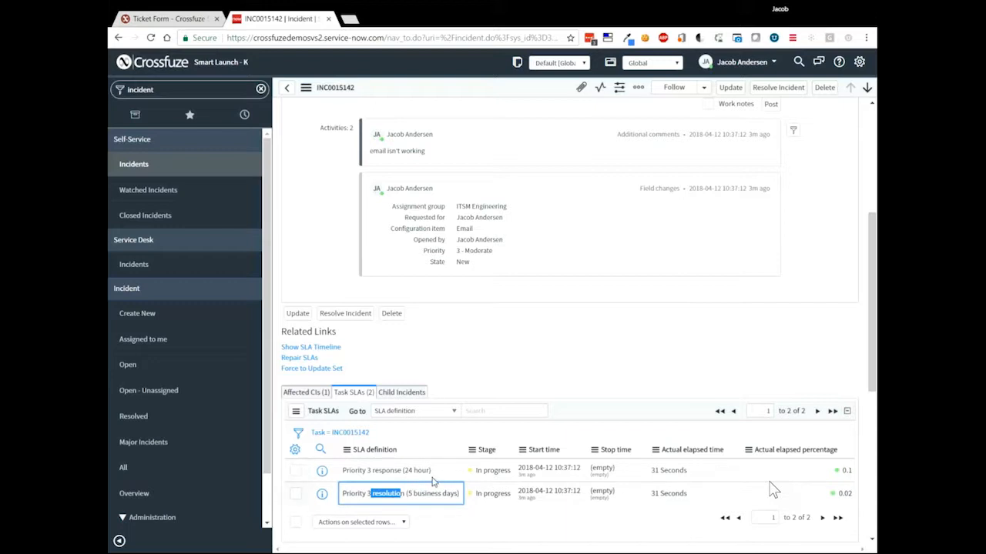
{"action": "left_click", "coordinate": [420, 503]}
{"action": "mouse_move", "coordinate": [404, 471]}
{"action": "left_mouse_down"}
{"action": "mouse_move", "coordinate": [429, 470]}
{"action": "mouse_move", "coordinate": [417, 494]}
{"action": "mouse_move", "coordinate": [428, 494]}
{"action": "left_mouse_up"}
{"action": "left_click", "coordinate": [430, 484]}
{"action": "scroll", "coordinate": [518, 404], "scroll_direction": "up", "scroll_amount": 1}
{"action": "scroll", "coordinate": [519, 405], "scroll_direction": "up", "scroll_amount": 3}
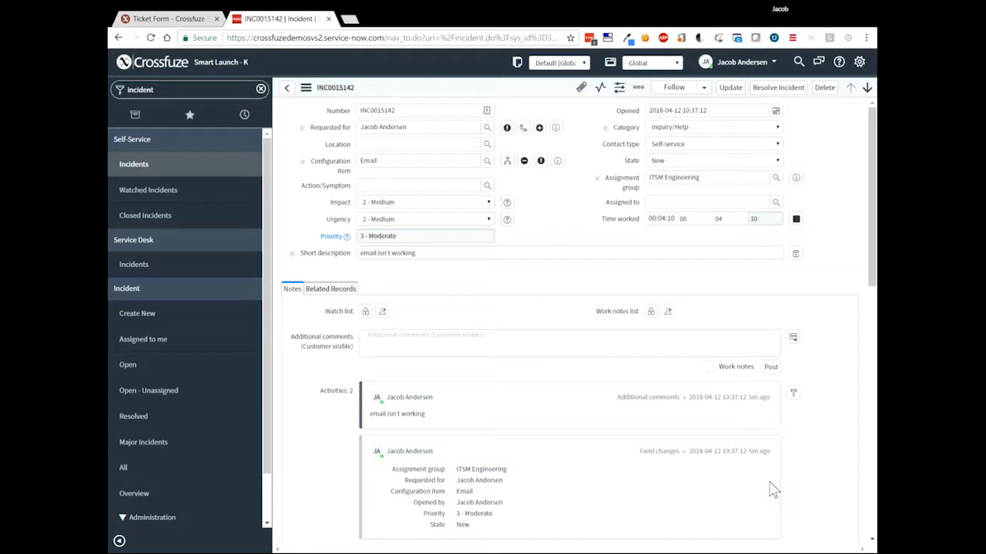
Step: Compare the incident's customer-visible comments field with the message box on the portal's ticket page, and return to the incident record
{"action": "key", "text": "Tab"}
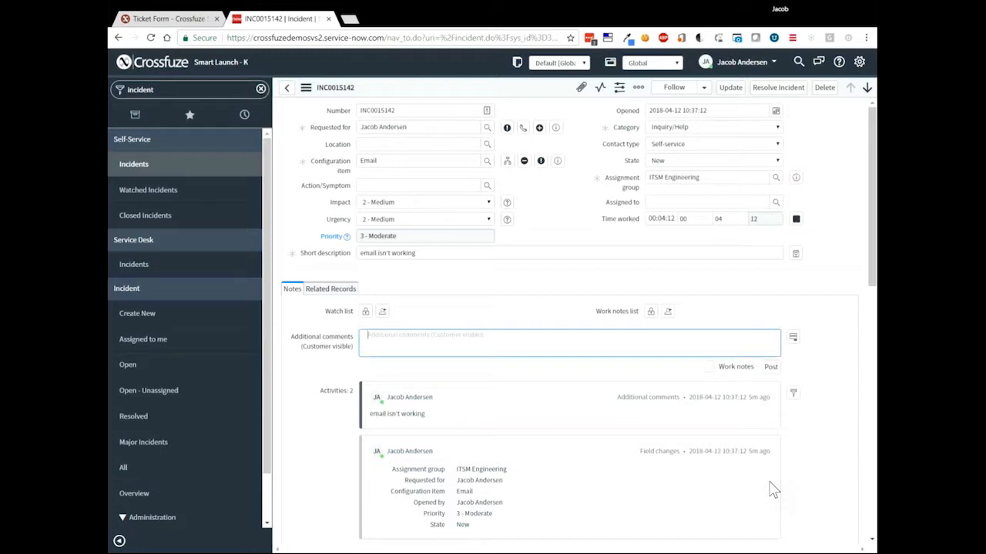
{"action": "left_click", "coordinate": [137, 18]}
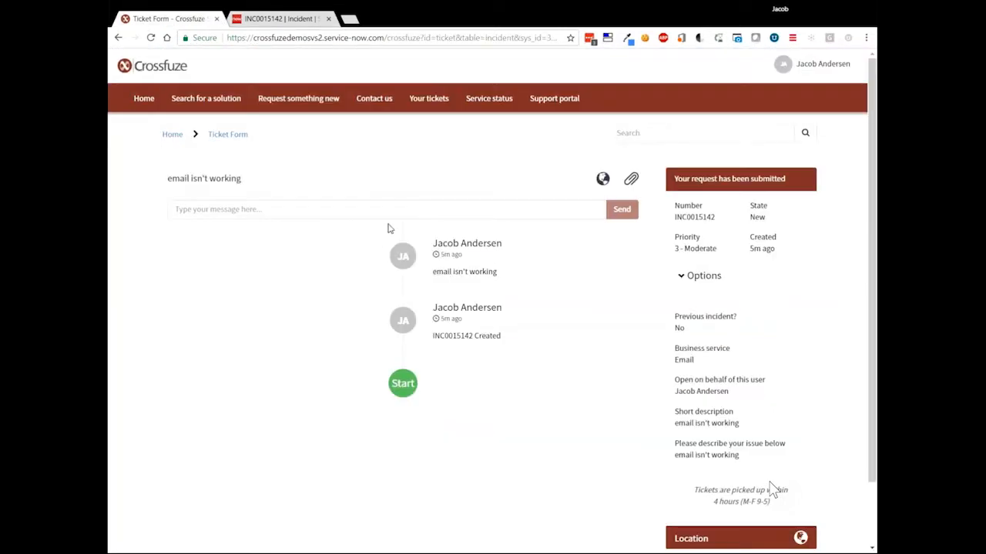
{"action": "left_click", "coordinate": [278, 20]}
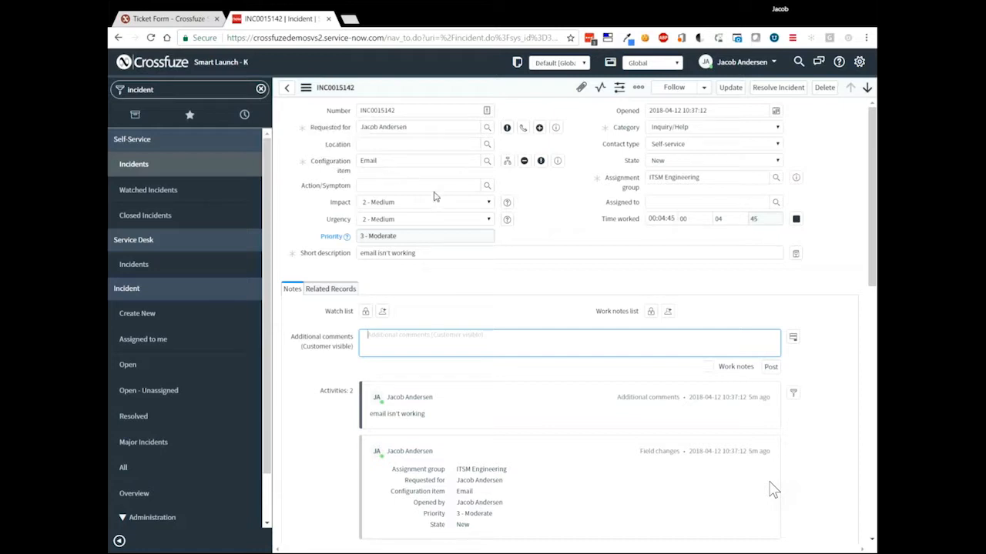
Step: Check the active outages affecting the incident's Email configuration item and close the outage list
{"action": "double_click", "coordinate": [369, 161]}
{"action": "left_click", "coordinate": [565, 237]}
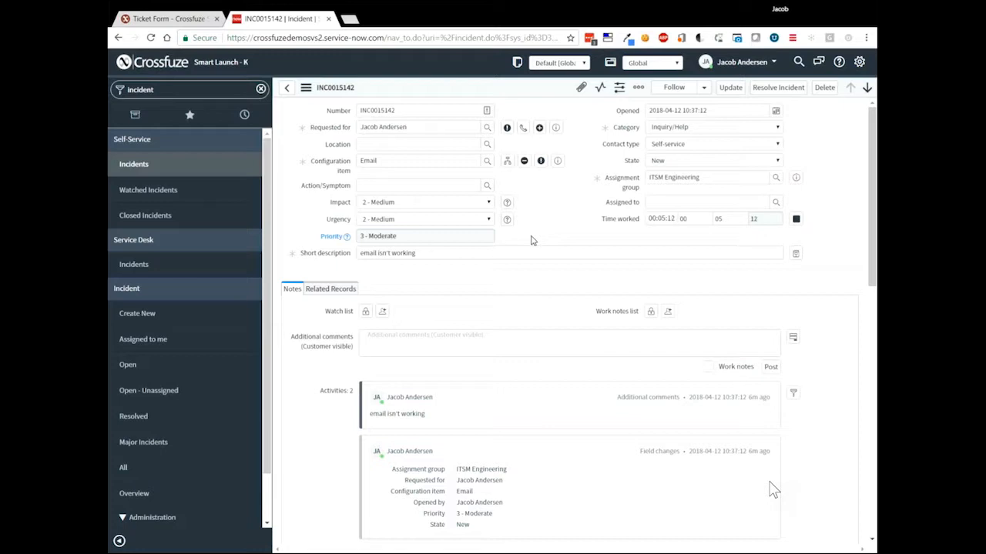
{"action": "left_click", "coordinate": [523, 164]}
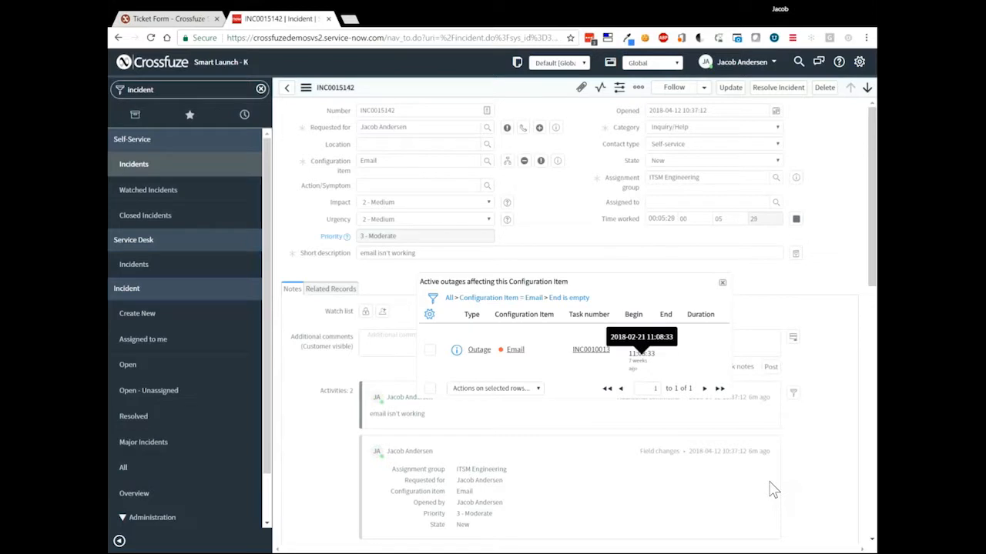
{"action": "left_click", "coordinate": [729, 285]}
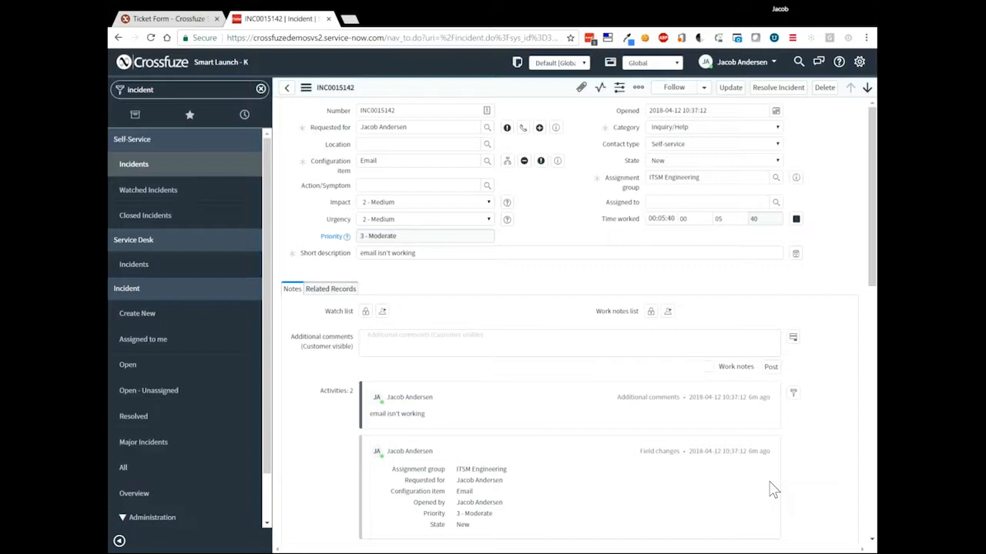
Step: Enter "there is an outage right now against email." as the incident's customer-visible additional comment
{"action": "key", "text": "Tab"}
{"action": "type", "text": "there"}
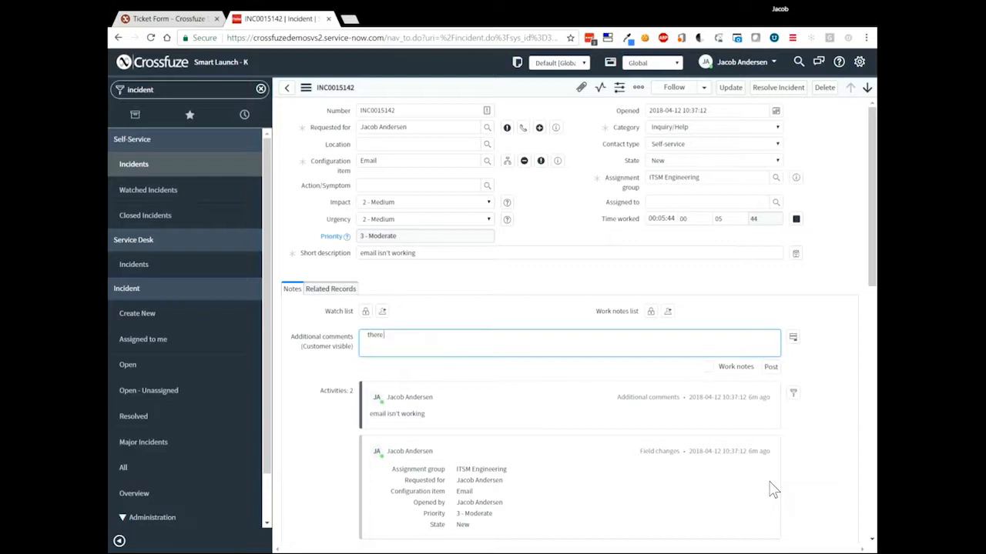
{"action": "type", "text": " is an outage"}
{"action": "type", "text": "right now against email."}
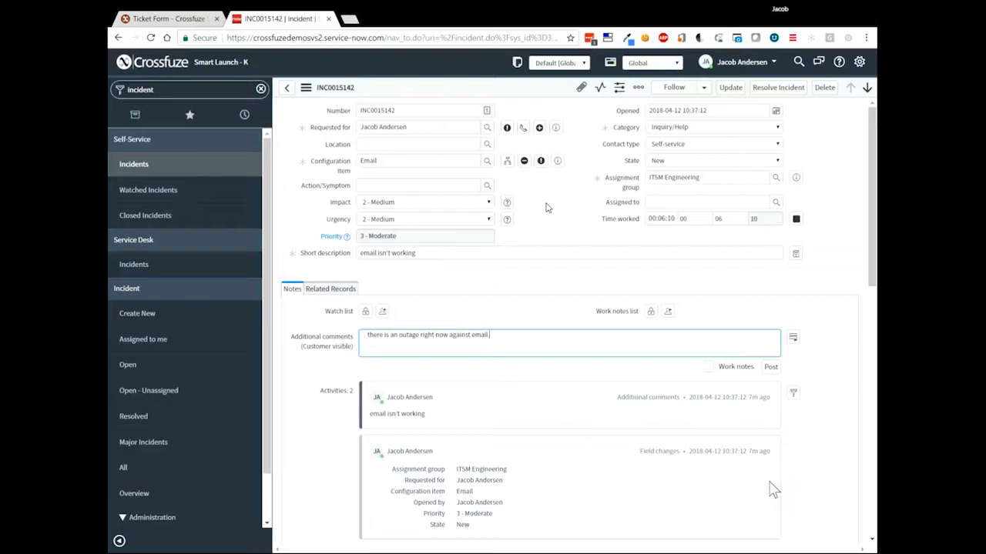
Step: Check the other active tasks affecting the Email configuration item, expand the Change Request group, and close the list
{"action": "left_click", "coordinate": [541, 164]}
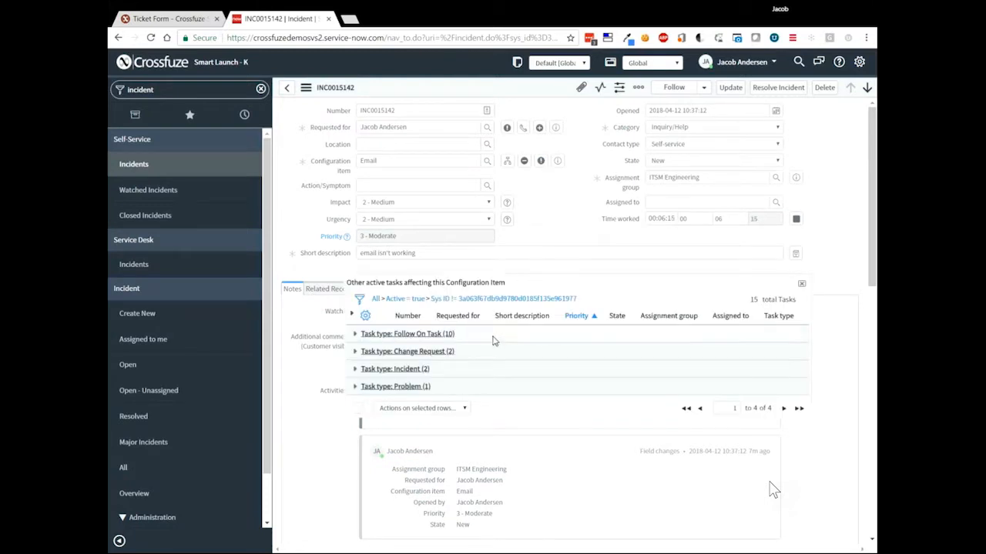
{"action": "left_click", "coordinate": [355, 353]}
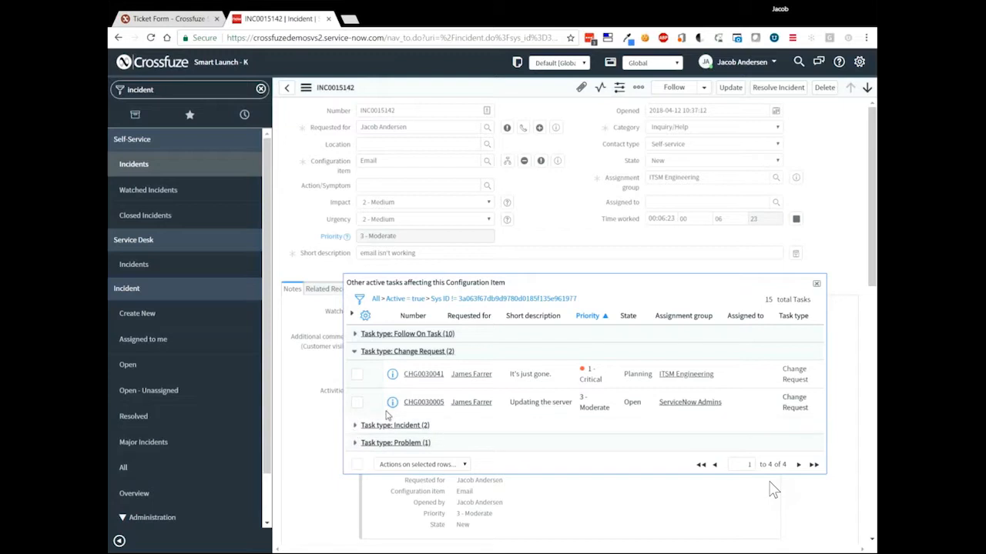
{"action": "left_click", "coordinate": [815, 286]}
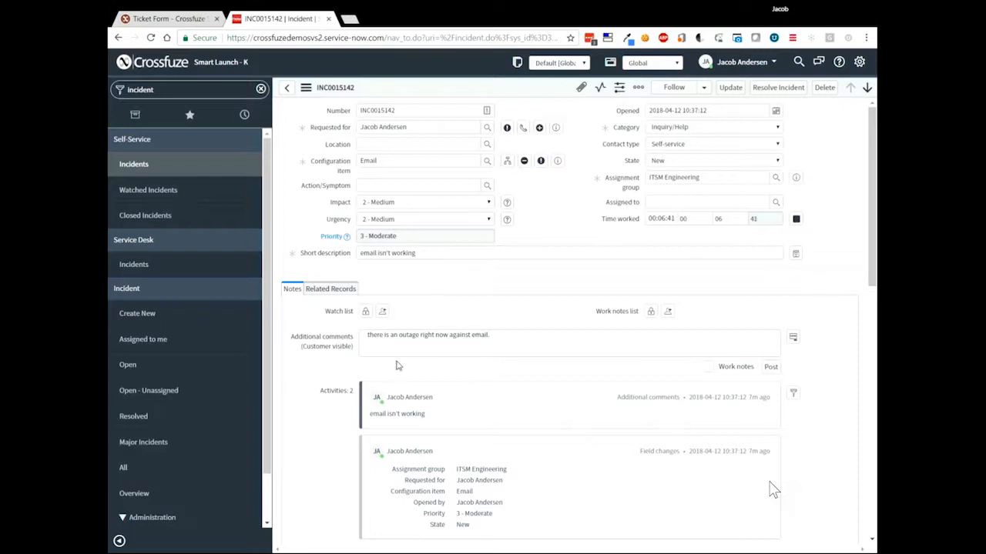
Step: Save the incident with the outage comment and decline linking it to the incident recorded on the outage
{"action": "right_click", "coordinate": [509, 88]}
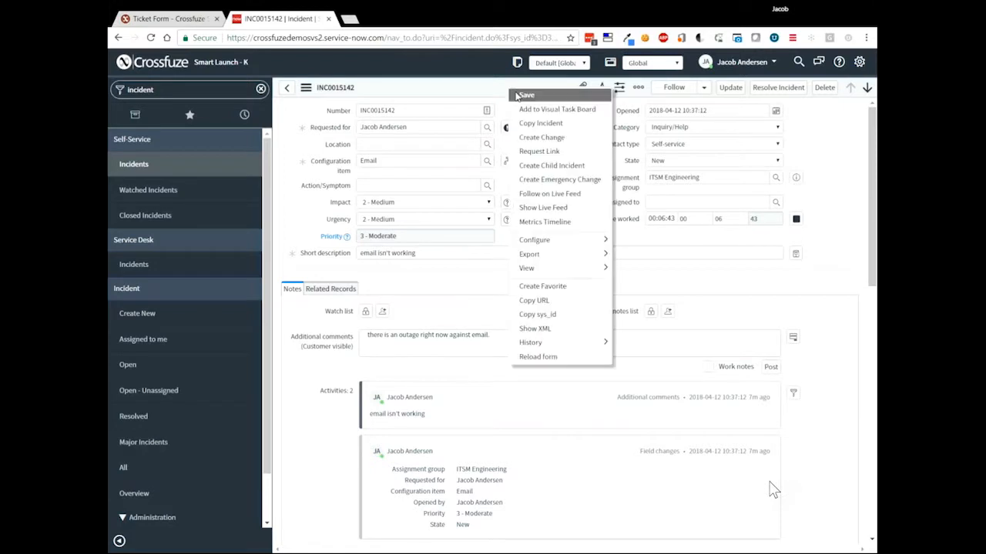
{"action": "left_click", "coordinate": [524, 95]}
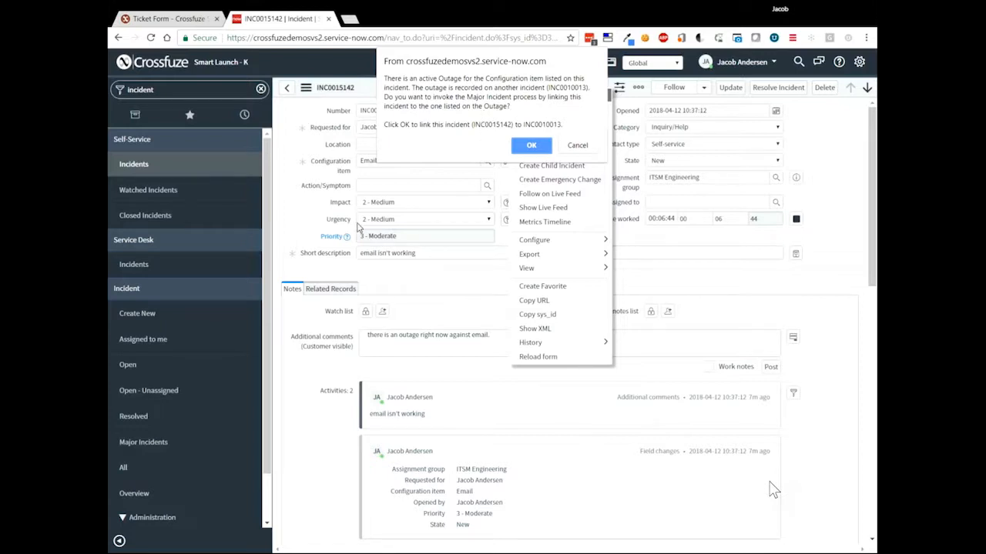
{"action": "left_click", "coordinate": [579, 146]}
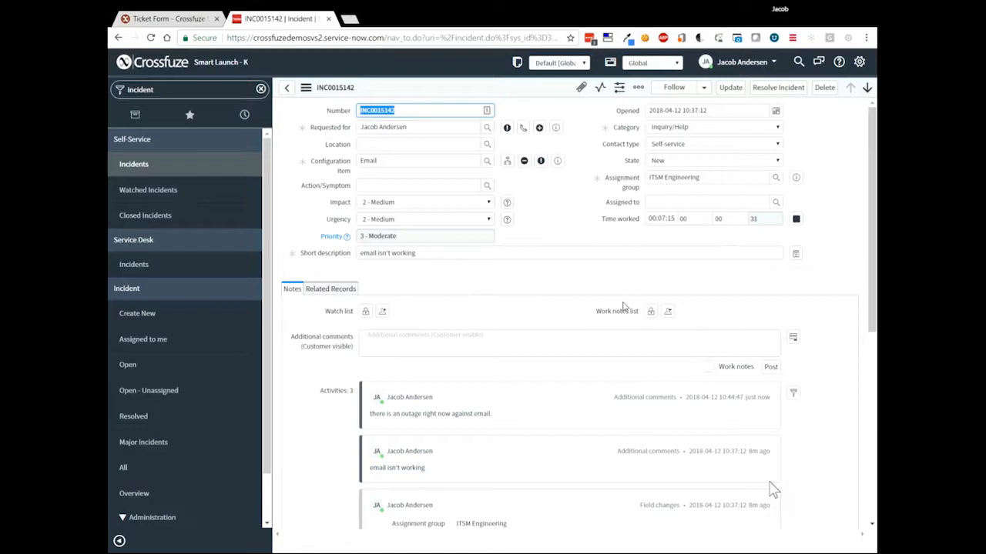
Step: Start resolving the incident with substate Solved (Work Around) and the customer-visible comment "Try this...."
{"action": "left_click", "coordinate": [778, 89]}
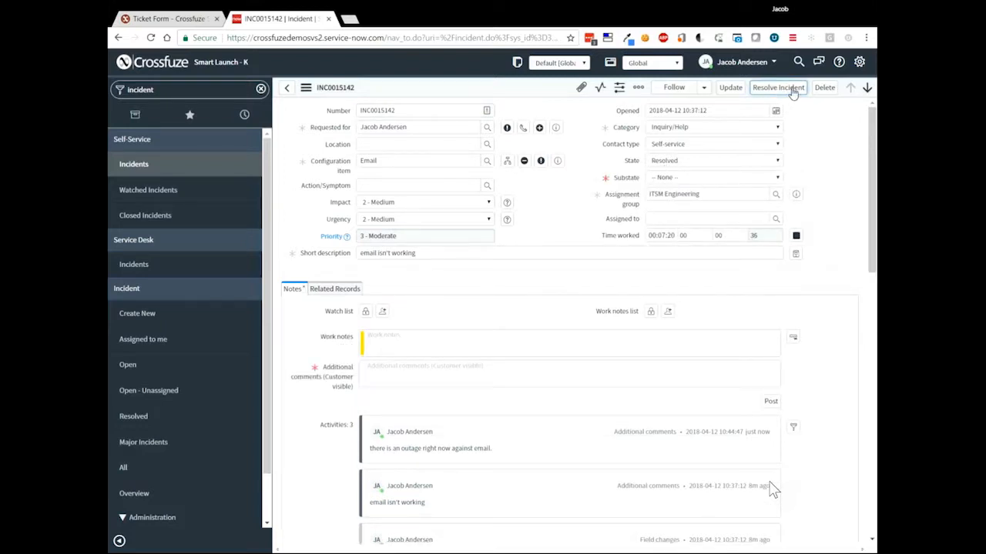
{"action": "left_click", "coordinate": [694, 181]}
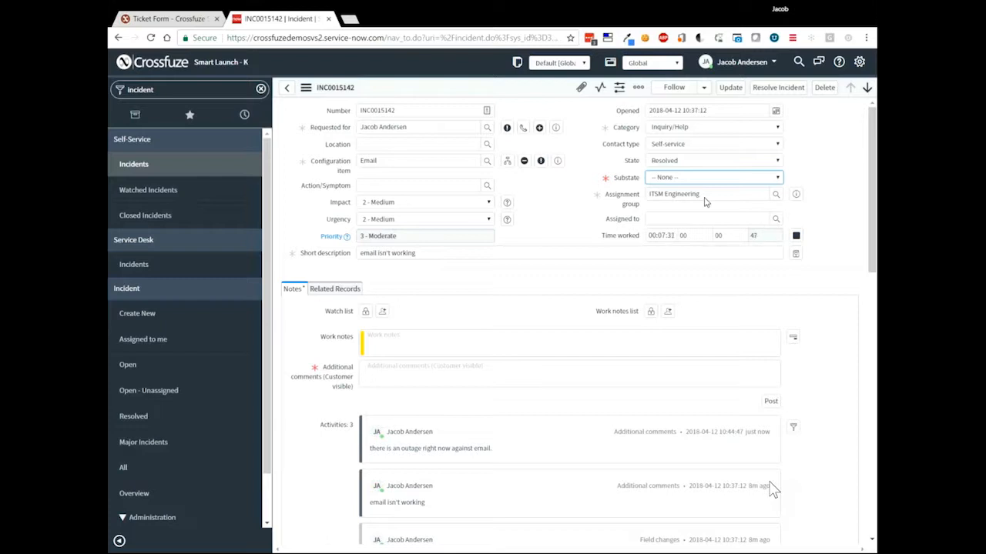
{"action": "left_click", "coordinate": [707, 202]}
{"action": "left_click", "coordinate": [740, 374]}
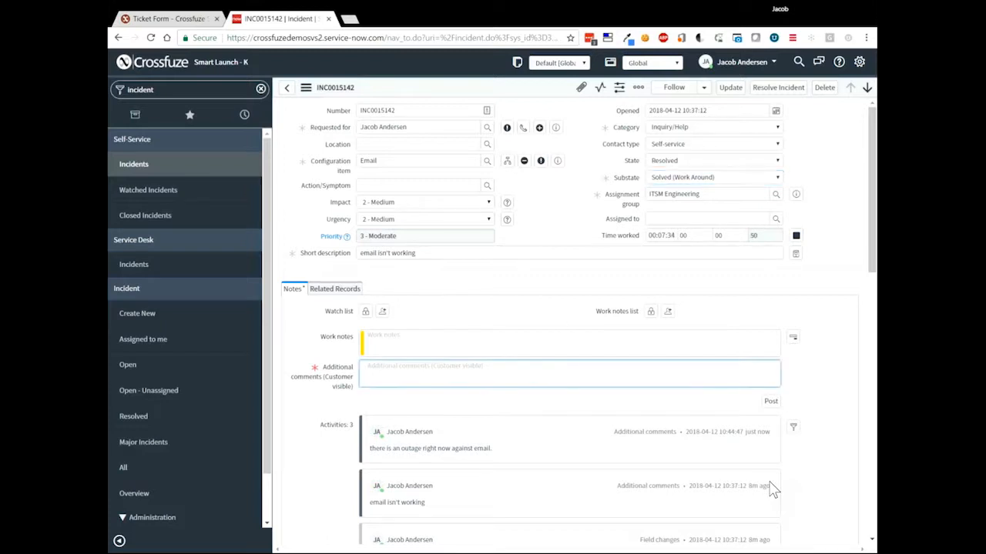
{"action": "type", "text": "Tr"}
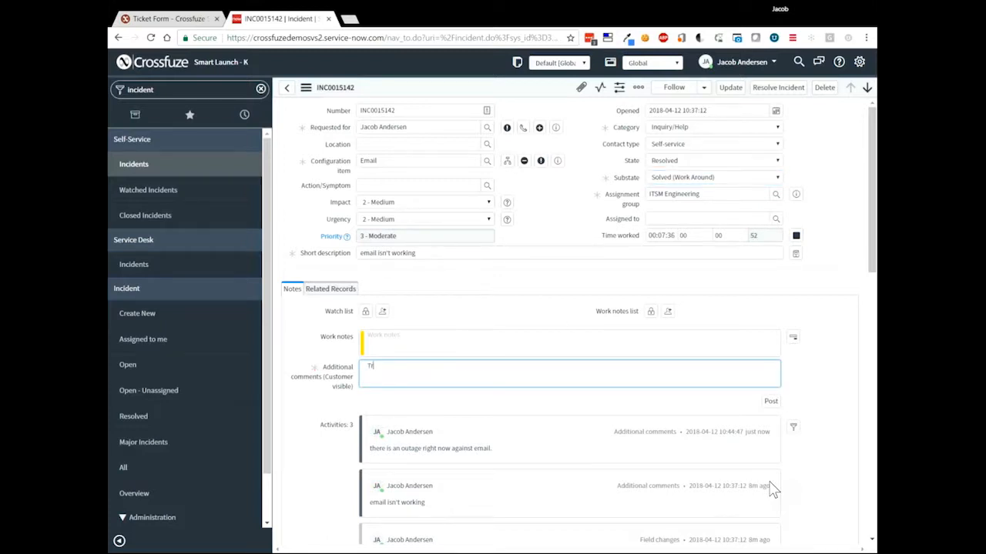
{"action": "type", "text": "y this..."}
Step: Save the resolved incident without linking it to the incident recorded on the active Email outage
{"action": "right_click", "coordinate": [512, 94]}
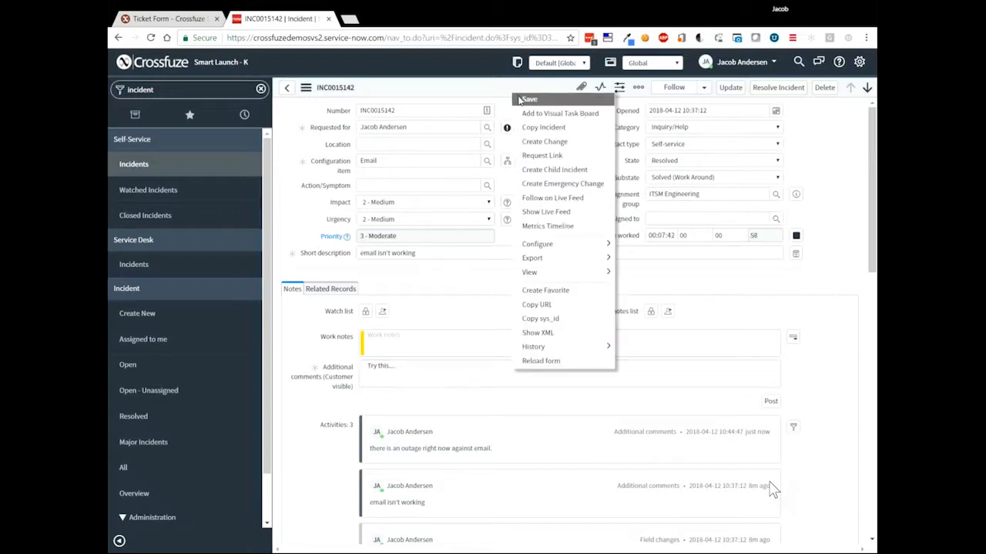
{"action": "left_click", "coordinate": [520, 99]}
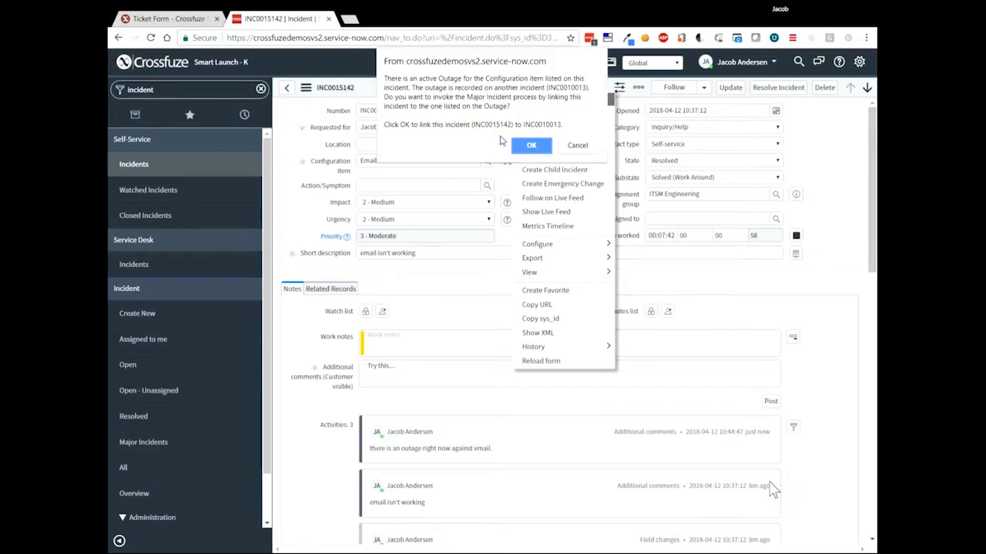
{"action": "left_click", "coordinate": [576, 146]}
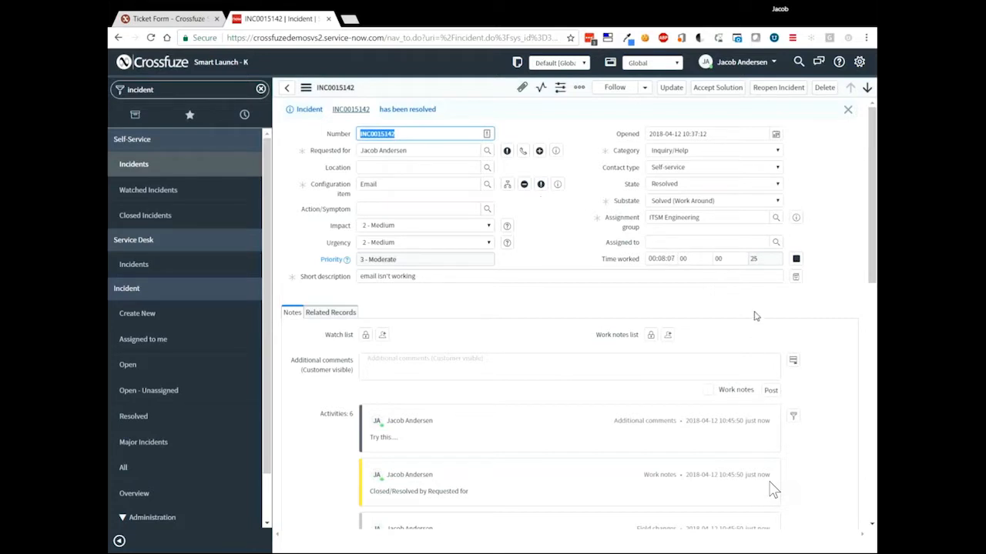
{"action": "left_click", "coordinate": [724, 94]}
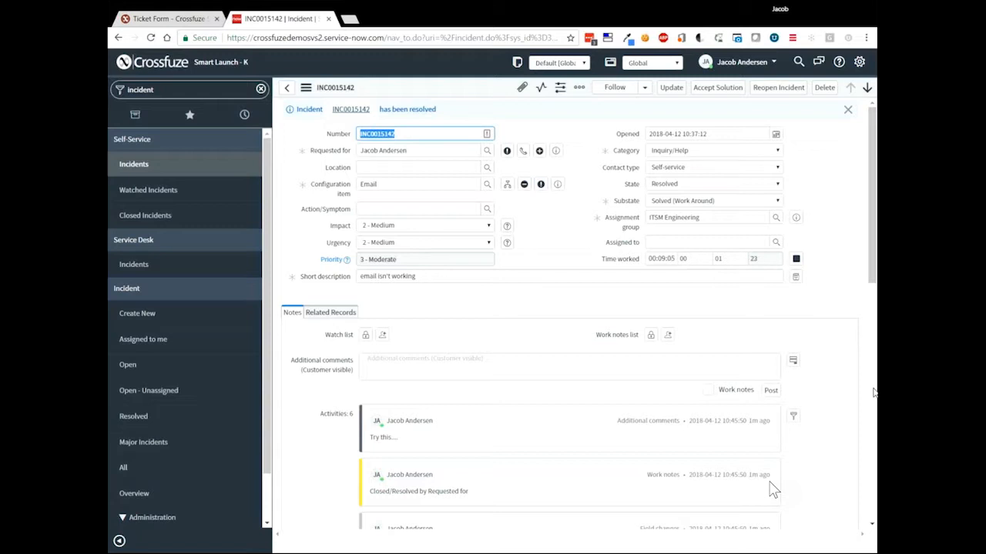
{"action": "left_click", "coordinate": [569, 234]}
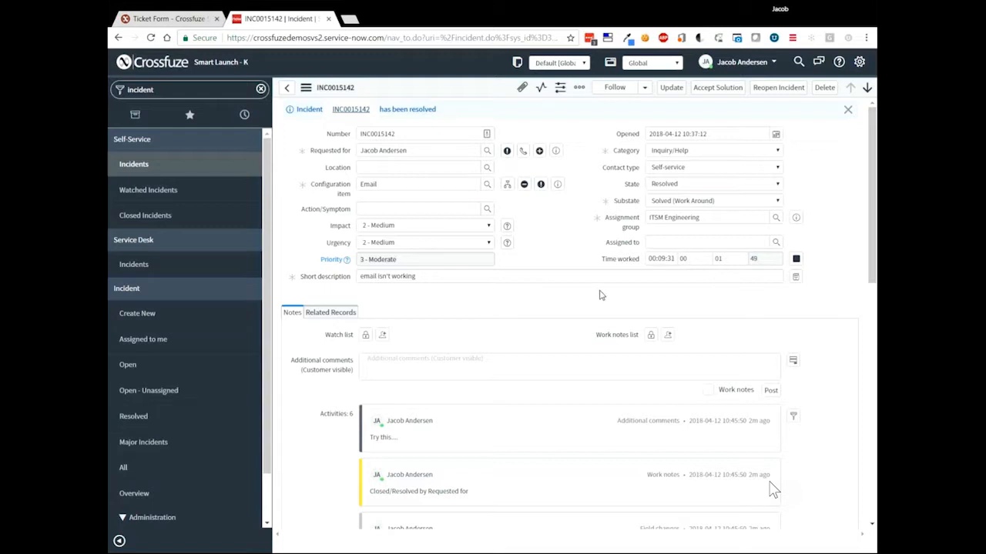
{"action": "right_click", "coordinate": [496, 91]}
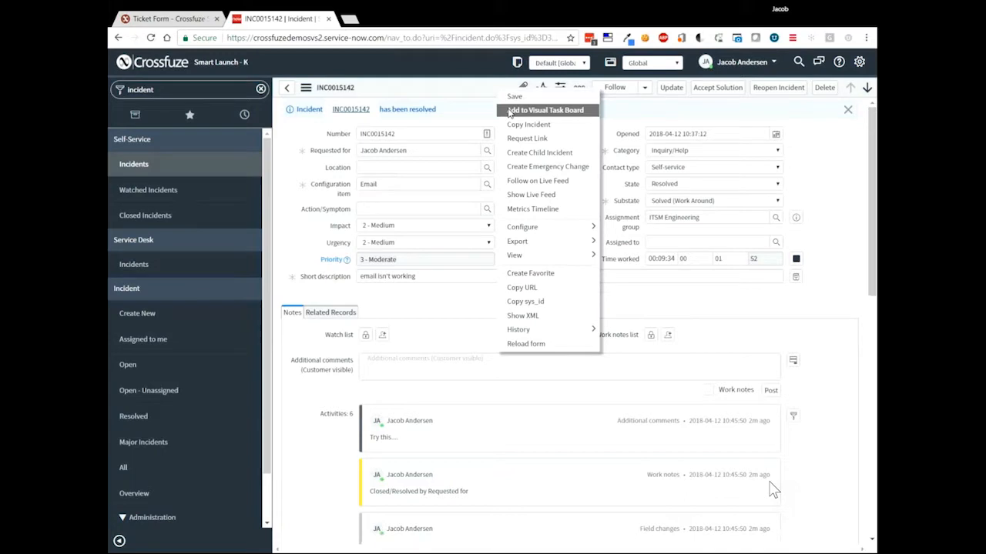
{"action": "left_click", "coordinate": [655, 116]}
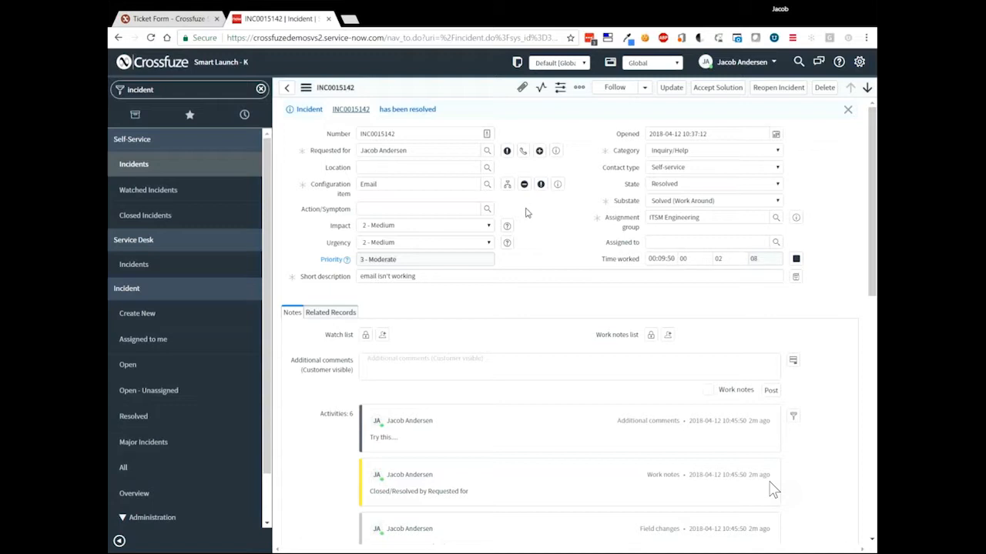
Step: Find the Business Service Dashboard's Service Status page, collapse the navigator, and look through all the service tiles
{"action": "left_click", "coordinate": [212, 86]}
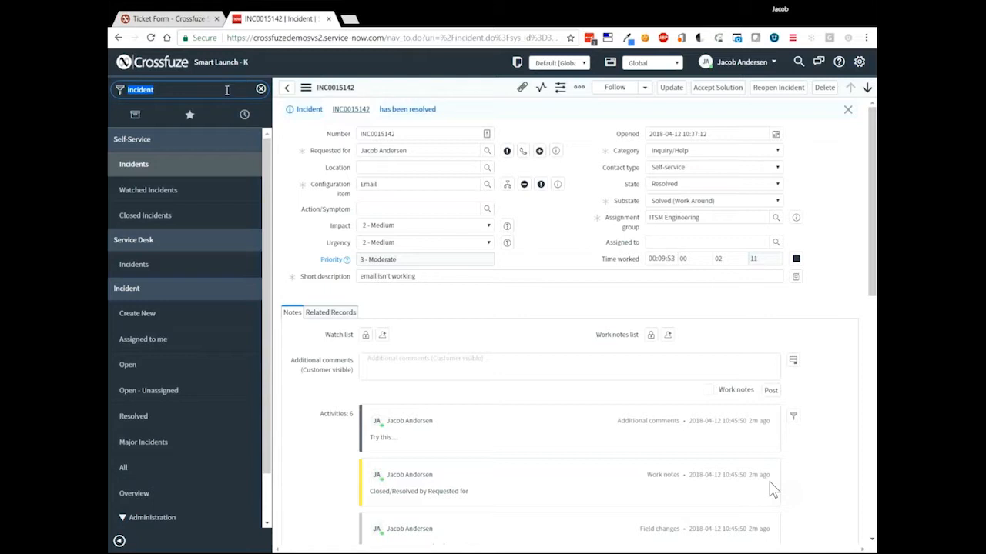
{"action": "type", "text": "business serv"}
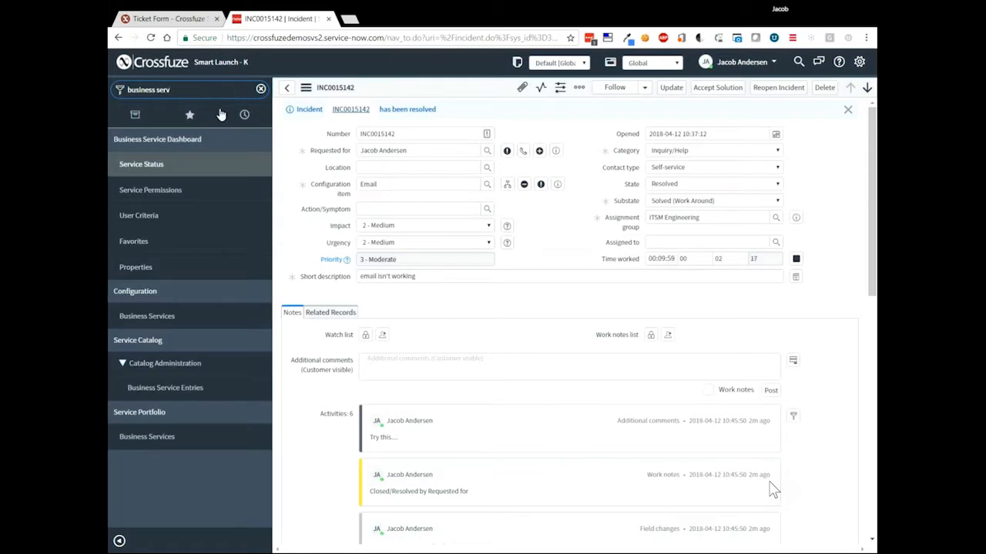
{"action": "left_click", "coordinate": [156, 168]}
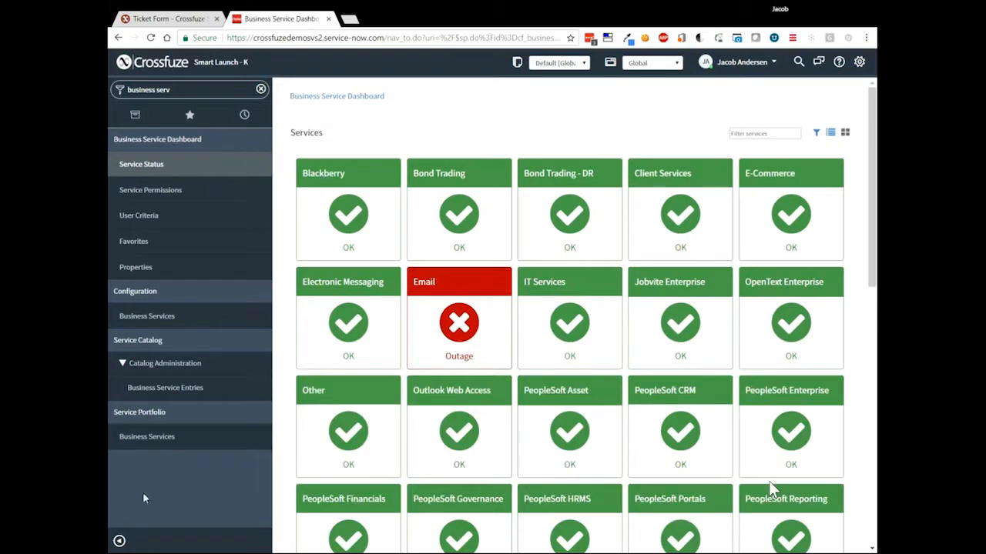
{"action": "left_click", "coordinate": [120, 541]}
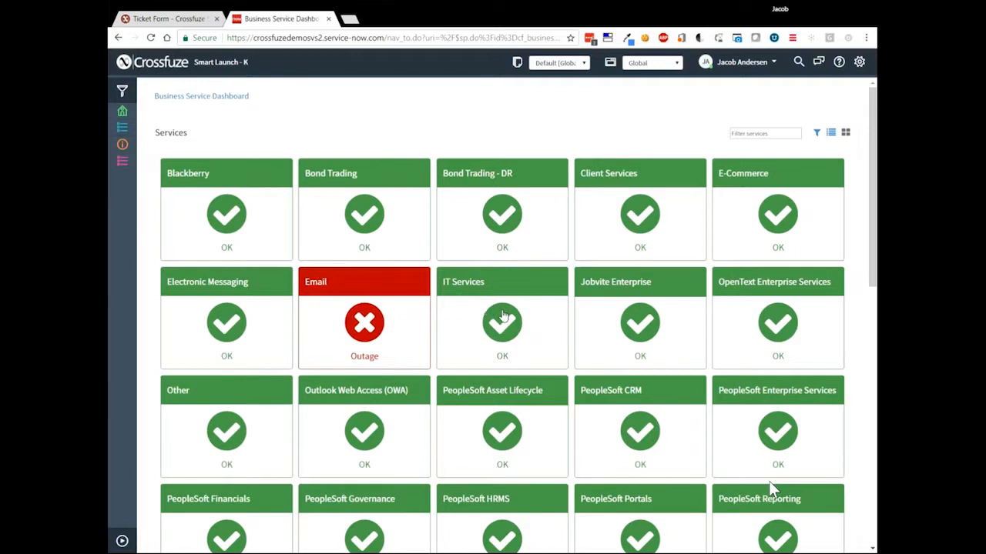
{"action": "scroll", "coordinate": [502, 315], "scroll_direction": "down", "scroll_amount": 8}
{"action": "scroll", "coordinate": [502, 314], "scroll_direction": "up", "scroll_amount": 8}
Step: Filter the service dashboard to exclude services with status OK, and hide the filter options
{"action": "left_click", "coordinate": [818, 135]}
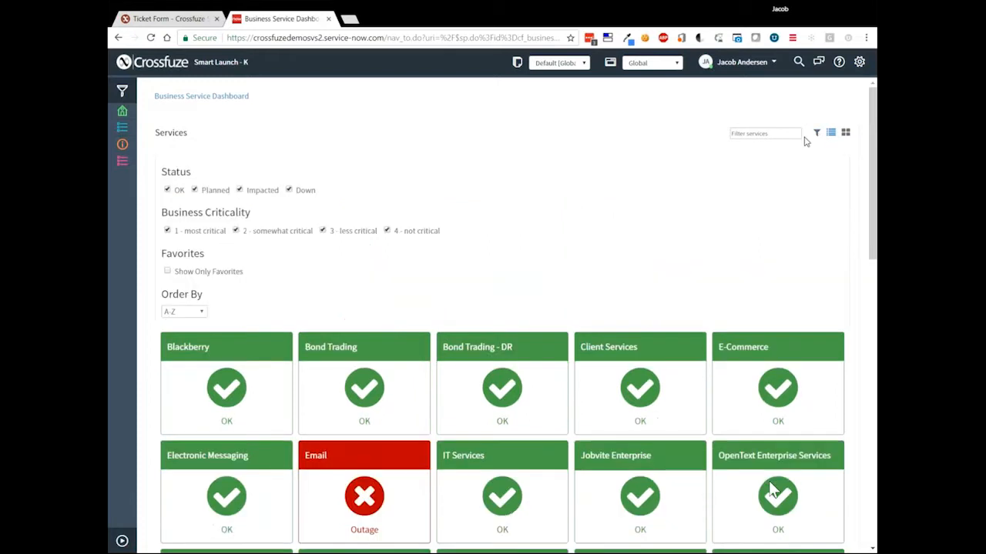
{"action": "left_click", "coordinate": [167, 190]}
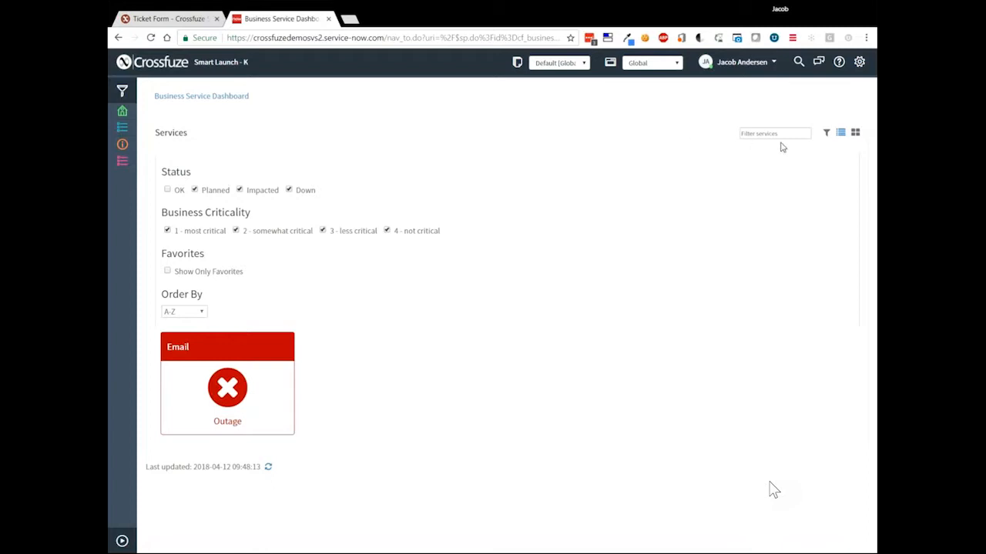
{"action": "left_click", "coordinate": [827, 134]}
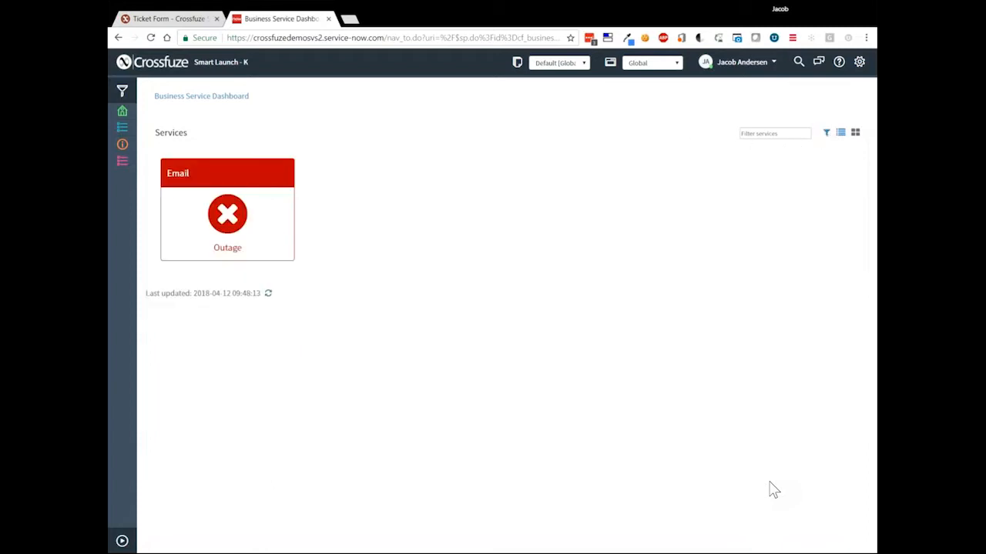
Step: Show the Email service's details and examine its outage duration, criticality, outage timeline and incident trends
{"action": "left_click", "coordinate": [233, 221]}
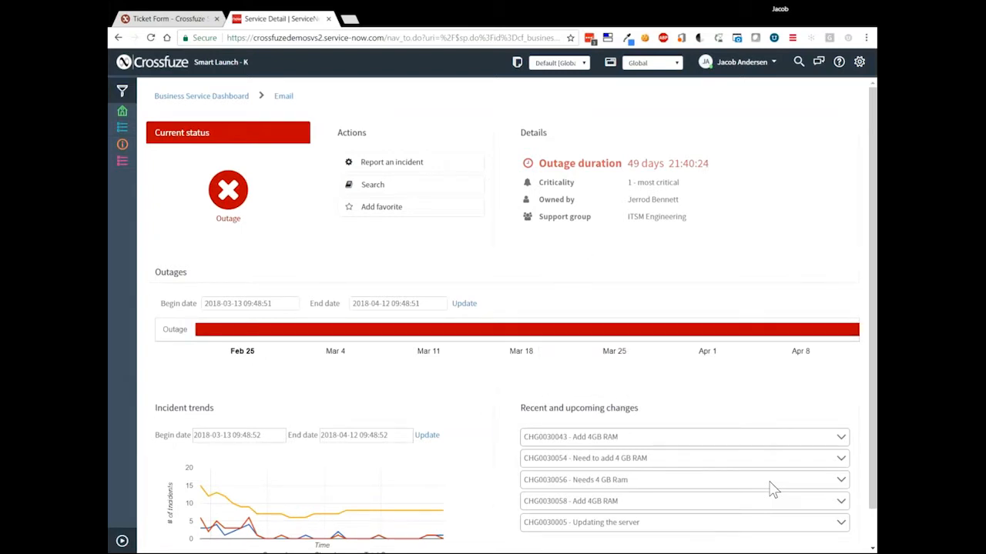
{"action": "left_click_drag", "start_coordinate": [584, 163], "coordinate": [647, 163]}
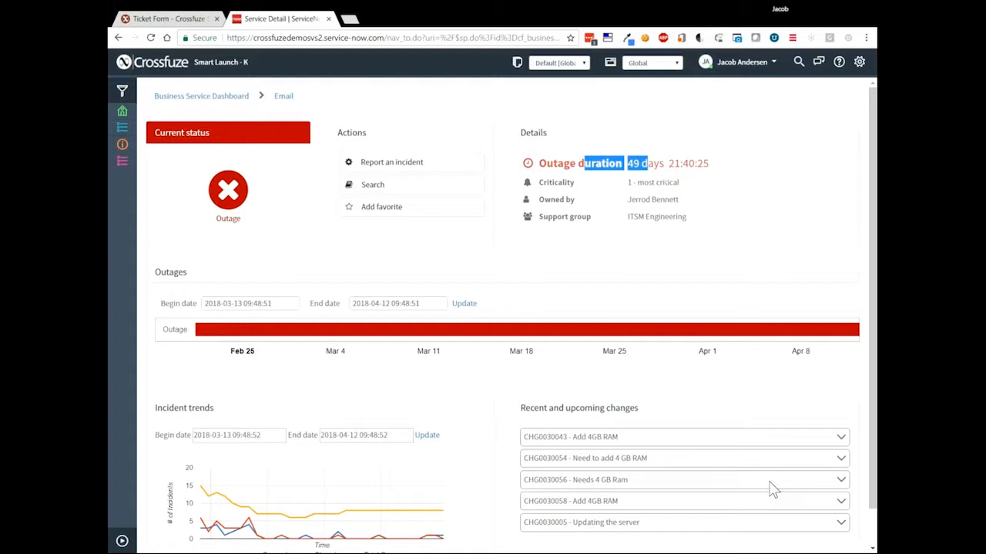
{"action": "left_click", "coordinate": [666, 182]}
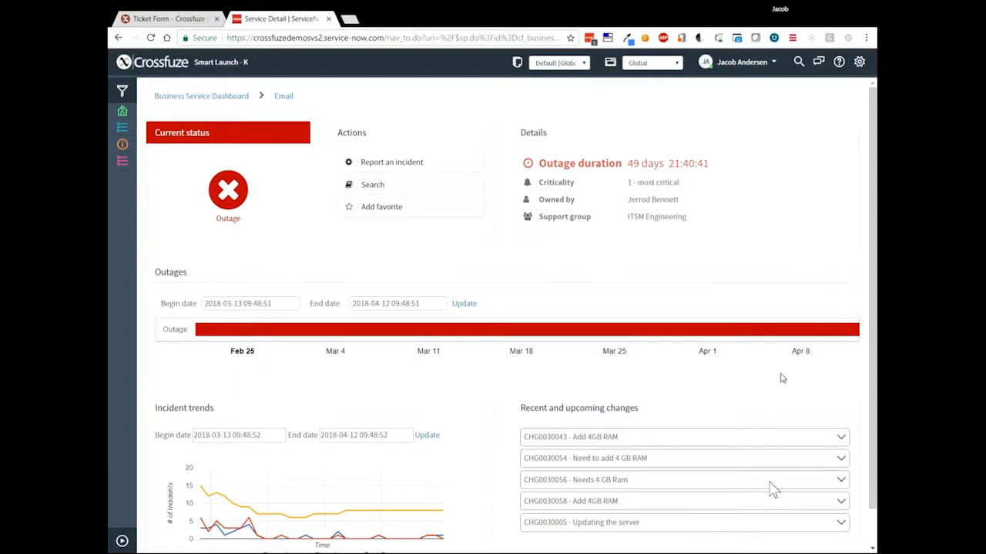
{"action": "mouse_move", "coordinate": [235, 339]}
{"action": "scroll", "coordinate": [772, 490], "scroll_direction": "down", "scroll_amount": 1}
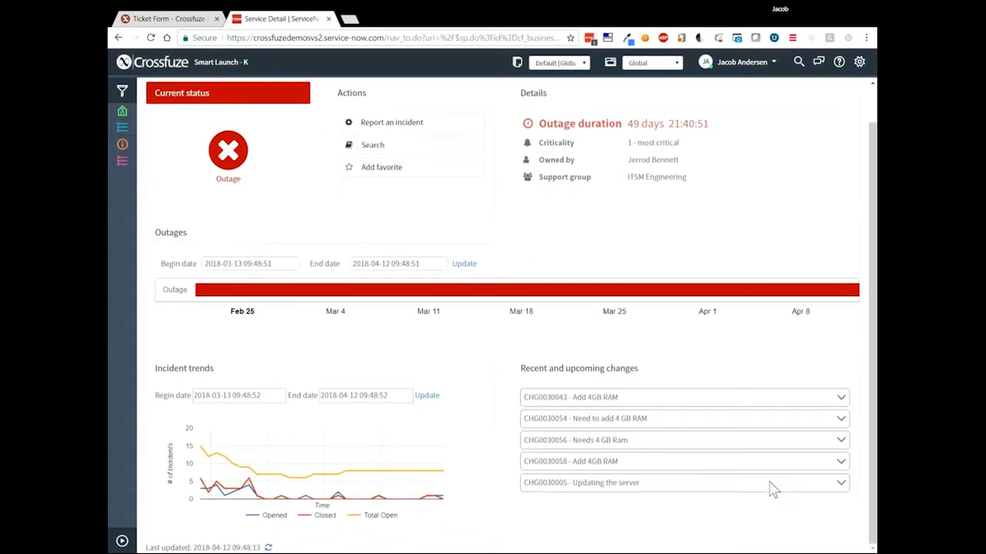
{"action": "mouse_move", "coordinate": [326, 495]}
{"action": "mouse_move", "coordinate": [331, 475]}
Step: Examine the details of the first "Add 4GB RAM" change among the Email service's recent and upcoming changes, and collapse them
{"action": "left_click", "coordinate": [620, 399]}
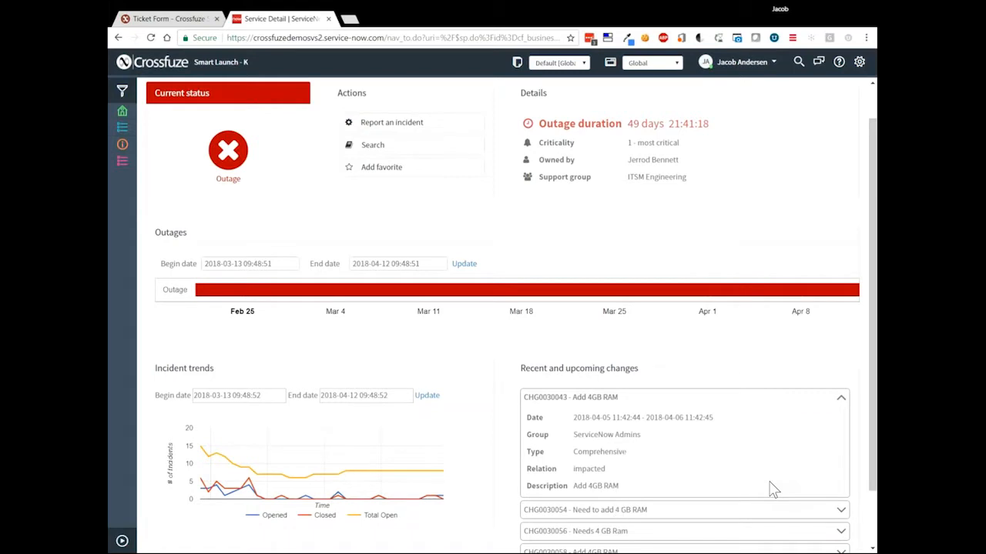
{"action": "left_click", "coordinate": [630, 400]}
{"action": "scroll", "coordinate": [397, 329], "scroll_direction": "up", "scroll_amount": 1}
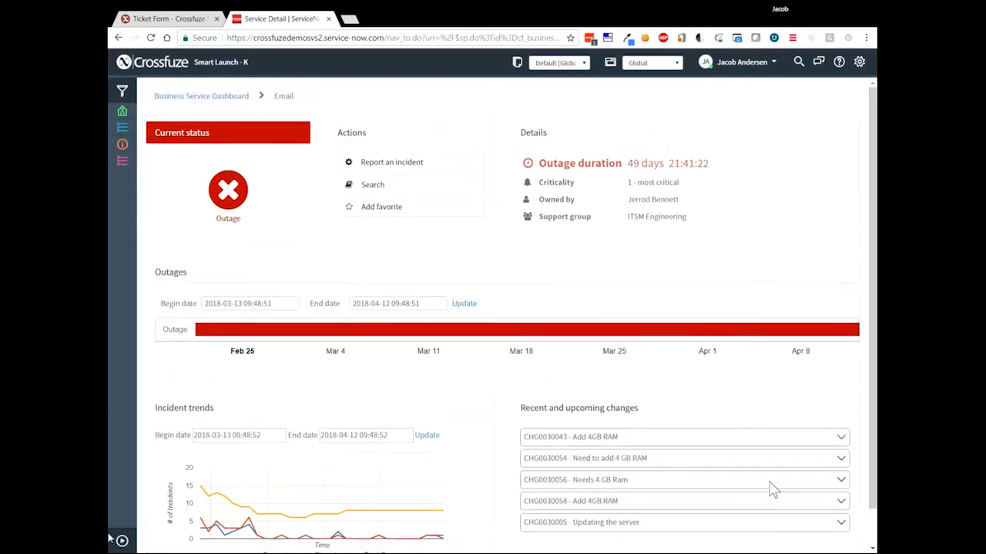
Step: Expand the navigator again and return from the Email service details to the resolved incident record
{"action": "left_click", "coordinate": [121, 543]}
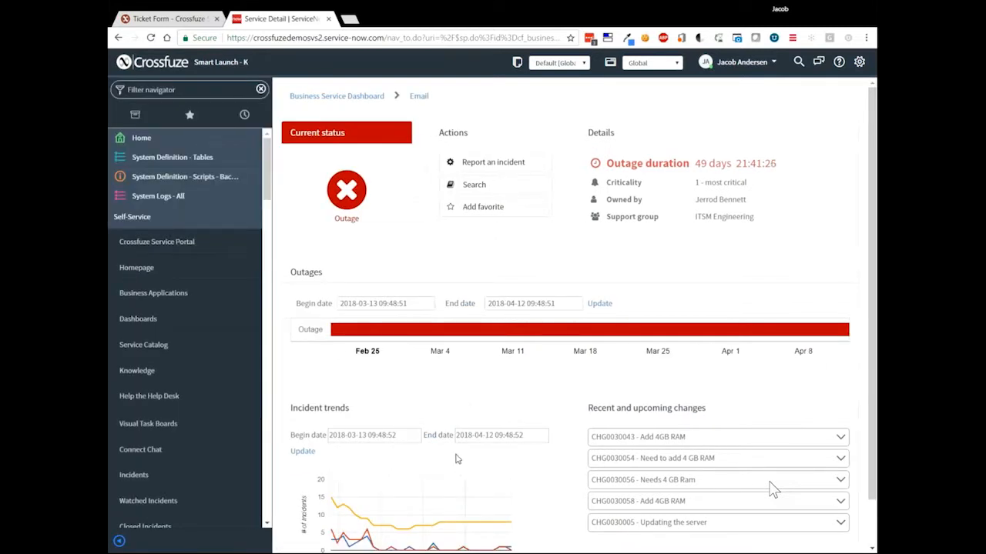
{"action": "left_click", "coordinate": [196, 91]}
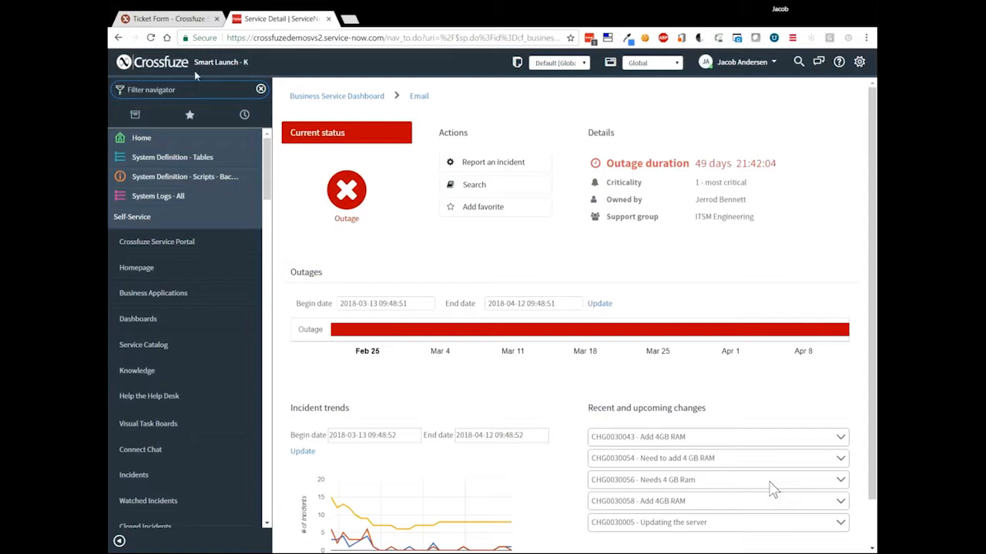
{"action": "left_click", "coordinate": [120, 37]}
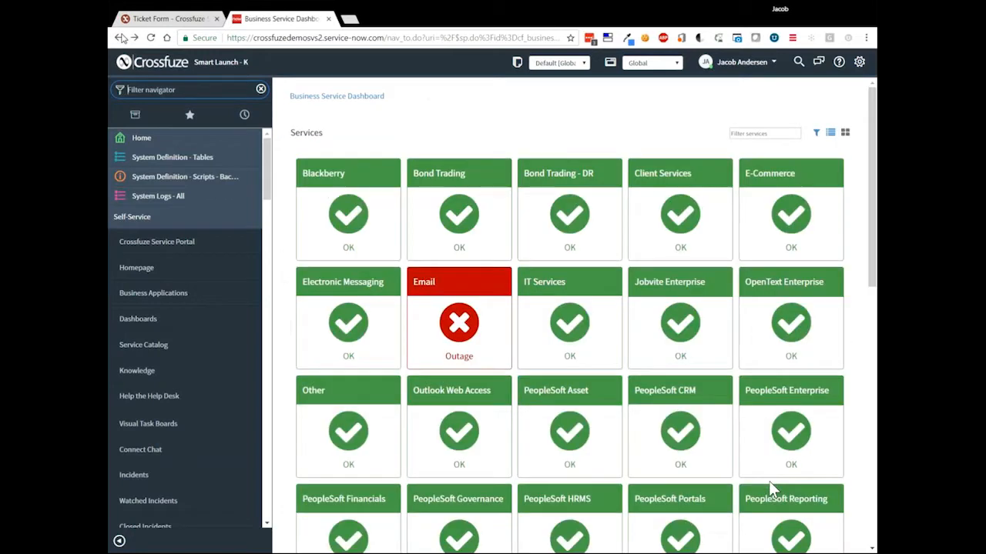
{"action": "left_click", "coordinate": [120, 38]}
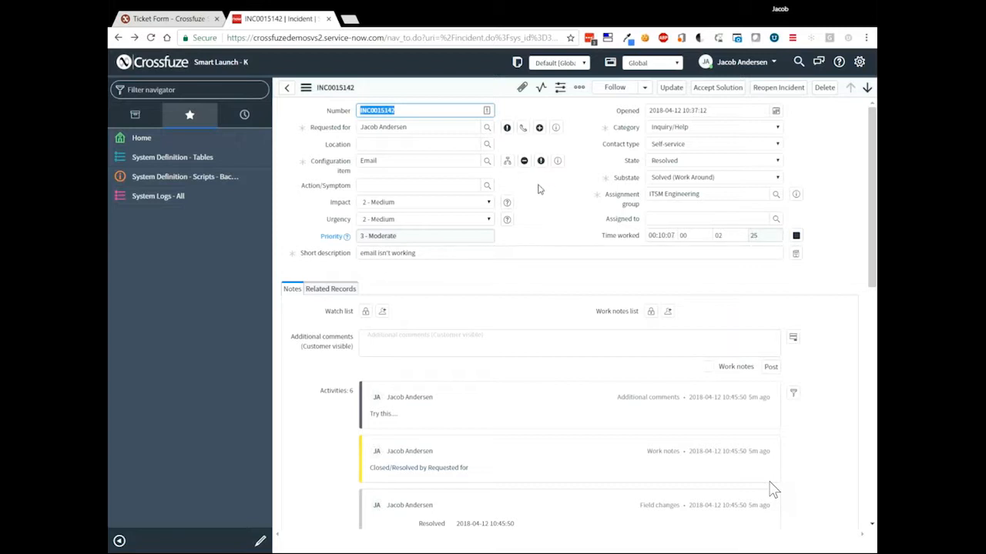
{"action": "left_click", "coordinate": [537, 281]}
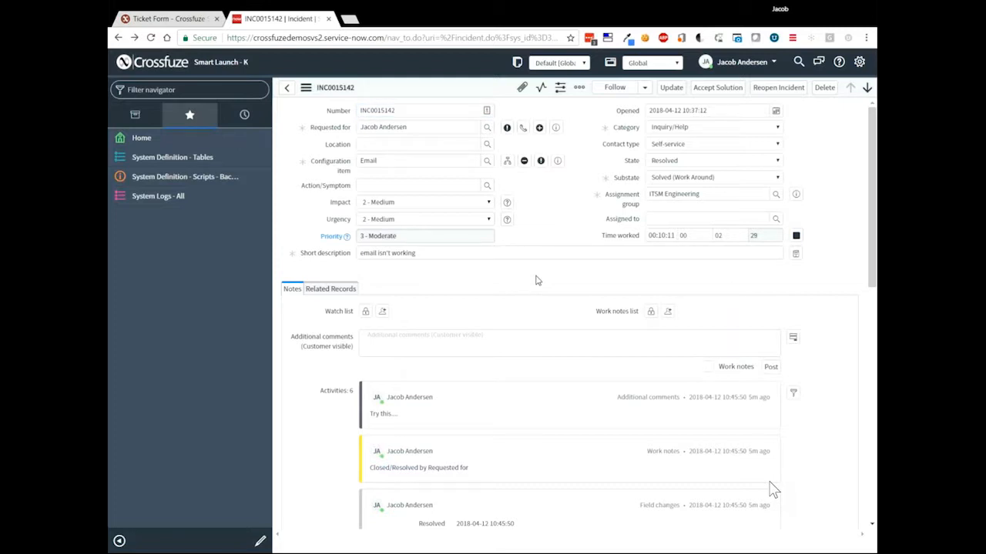
Step: Reopen the resolved incident with the customer-visible comment "Didn't work. Reopening" and accept linking it to the incident recorded on the outage
{"action": "right_click", "coordinate": [496, 92]}
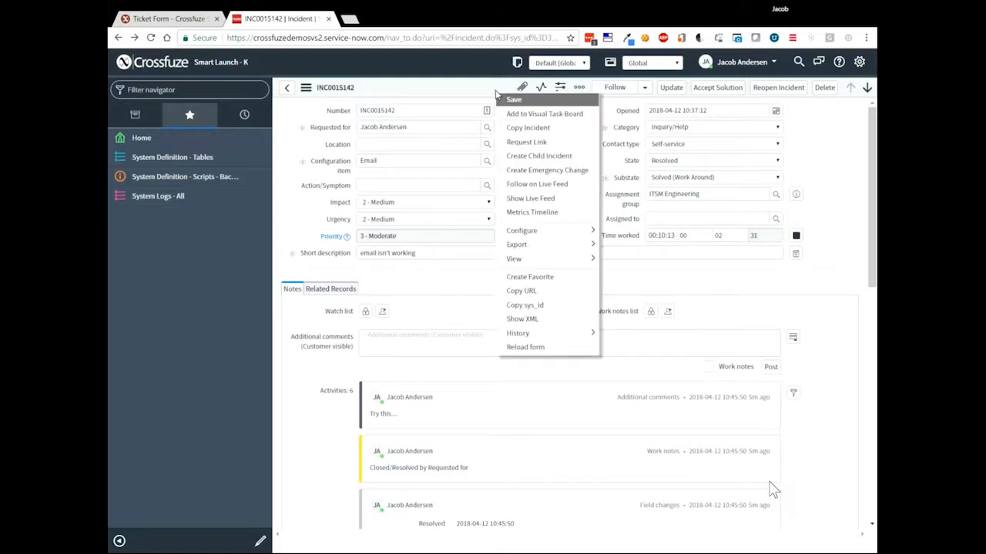
{"action": "left_click", "coordinate": [442, 280]}
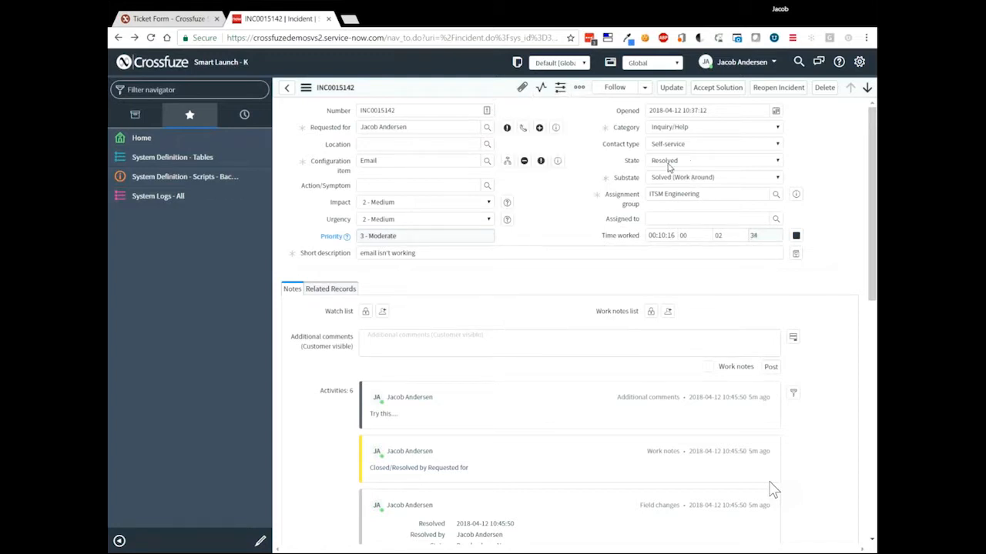
{"action": "left_click", "coordinate": [667, 161]}
{"action": "left_click", "coordinate": [777, 87]}
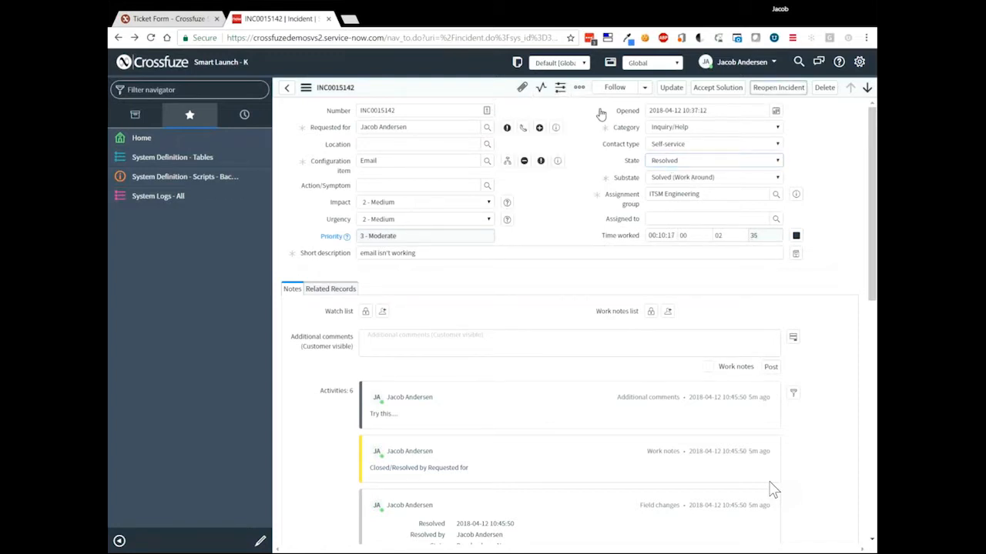
{"action": "right_click", "coordinate": [484, 93]}
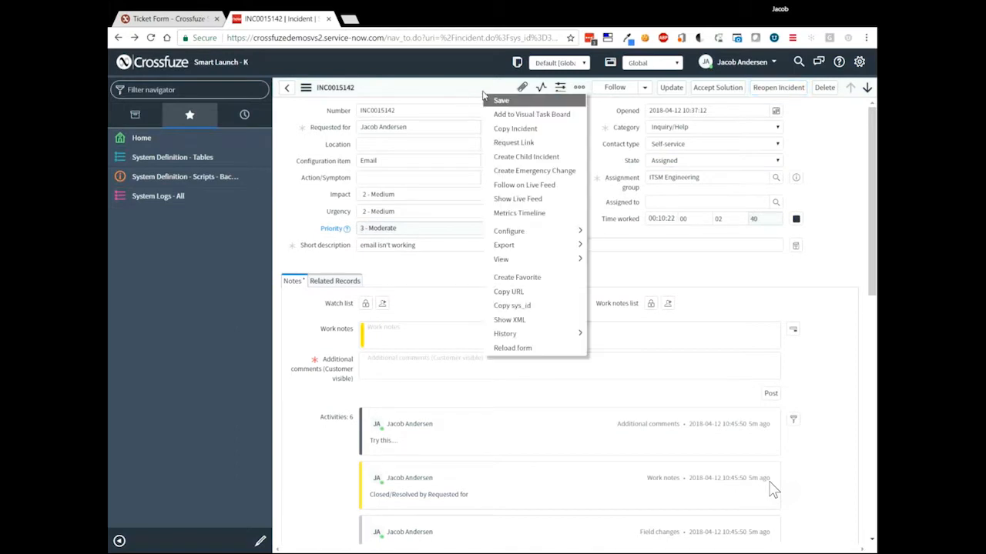
{"action": "left_click", "coordinate": [770, 88]}
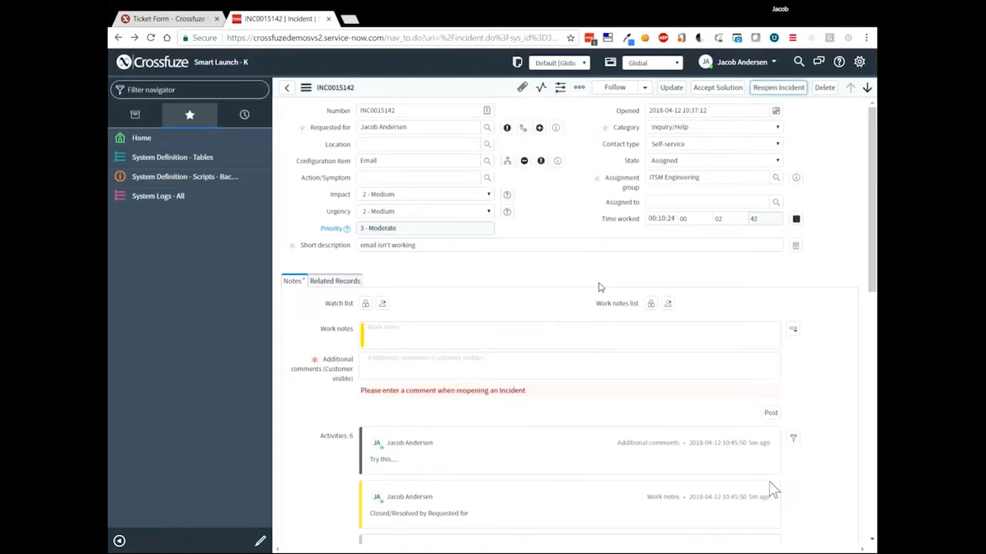
{"action": "type", "text": "Di"}
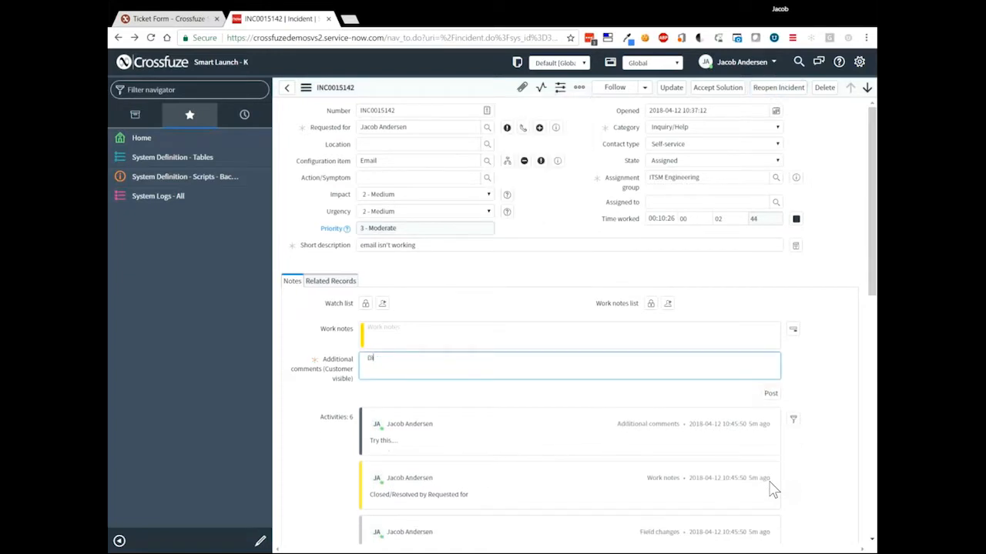
{"action": "type", "text": "dn't work. Reopening"}
{"action": "left_click", "coordinate": [779, 89]}
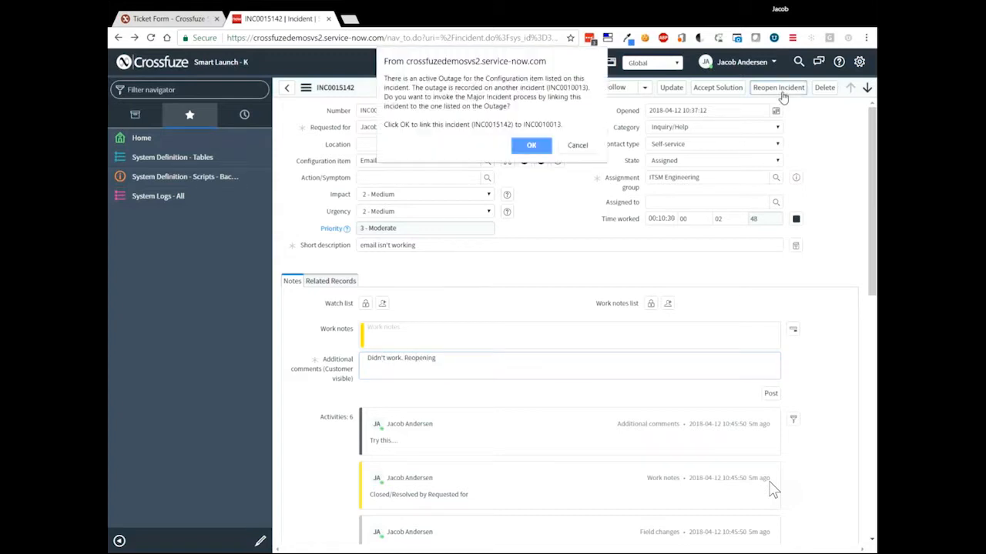
{"action": "left_click", "coordinate": [531, 148]}
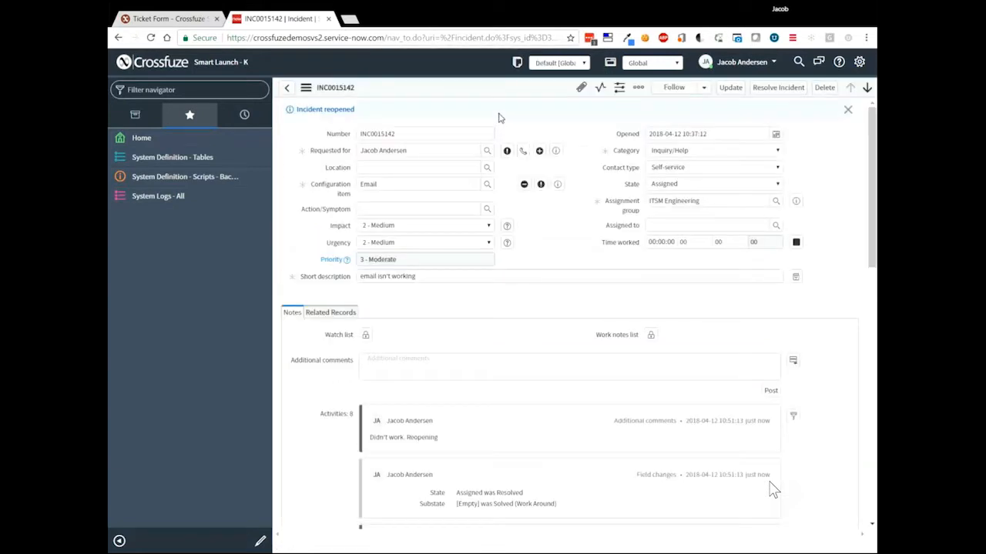
Step: Check the additional record actions offered for the reopened incident and look over its latest activities
{"action": "right_click", "coordinate": [482, 91]}
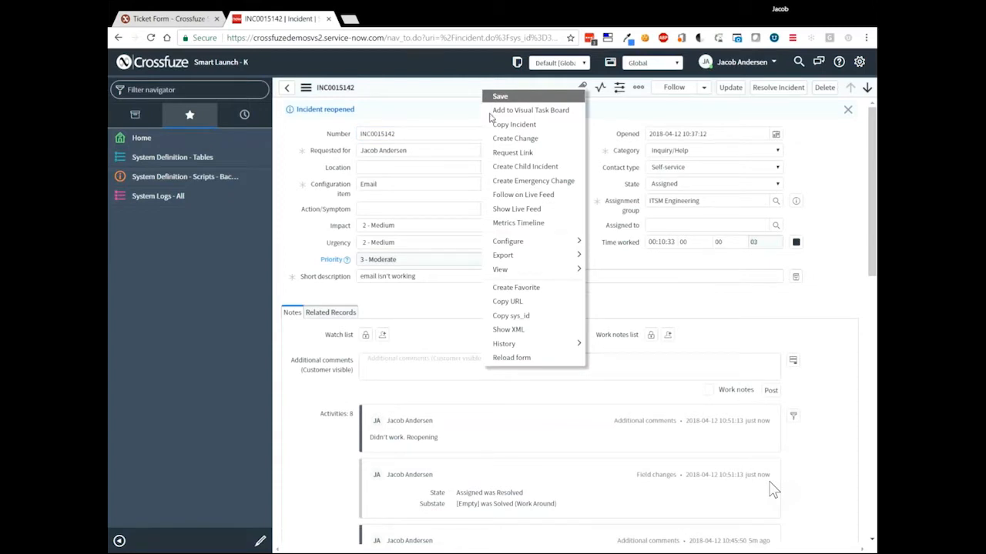
{"action": "left_click", "coordinate": [454, 88]}
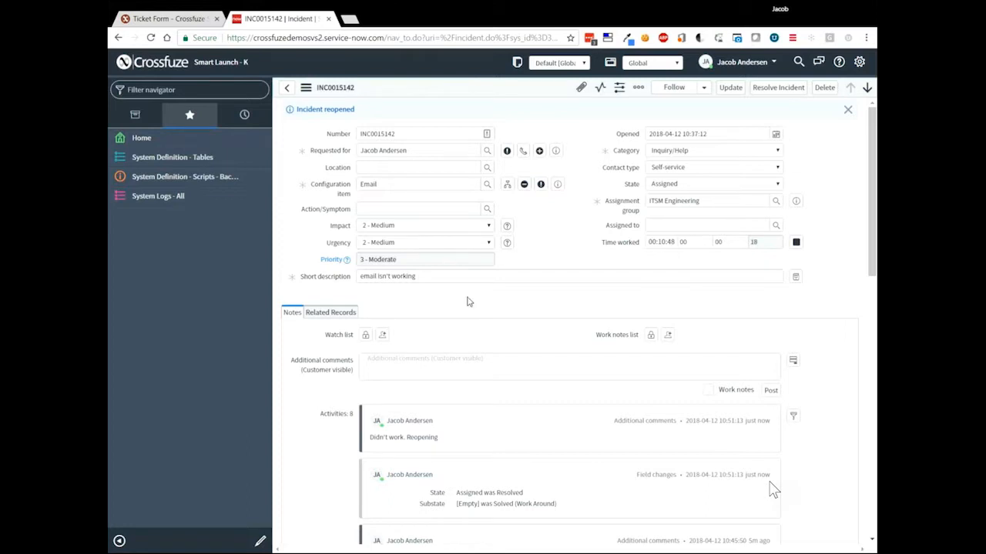
{"action": "scroll", "coordinate": [497, 350], "scroll_direction": "down", "scroll_amount": 4}
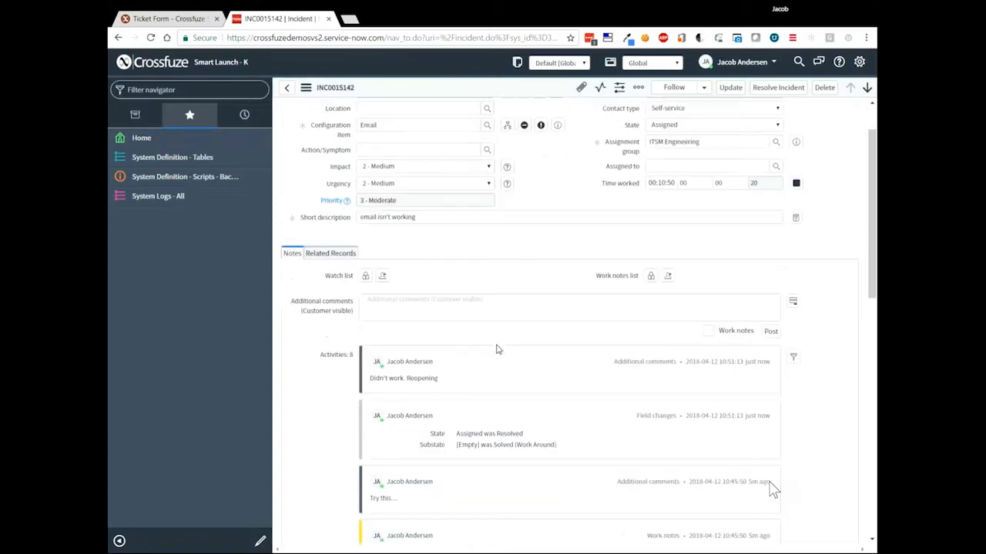
{"action": "scroll", "coordinate": [326, 145], "scroll_direction": "up", "scroll_amount": 2}
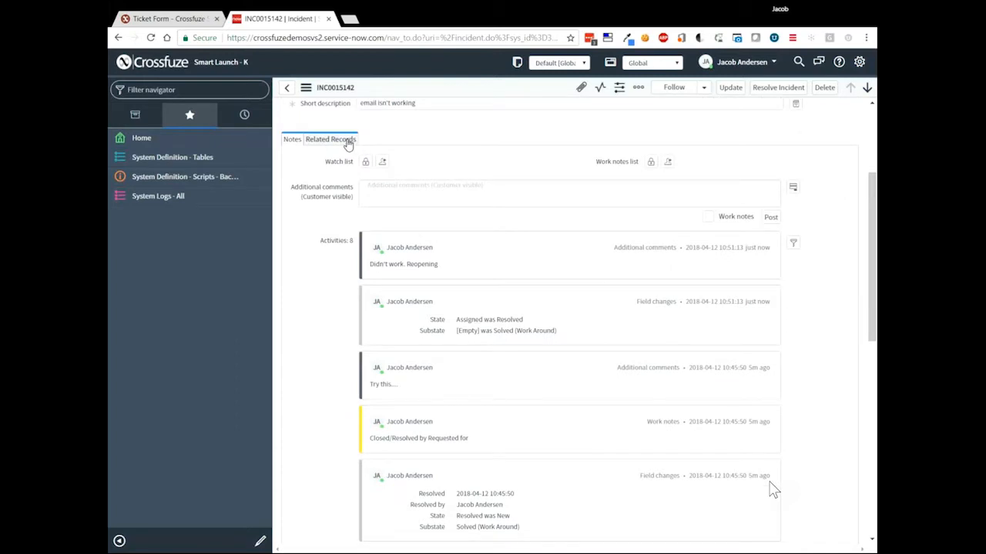
Step: Show the incident's related records, check the Change request, Caused by change and Problem fields, and dismiss the reopening notice
{"action": "left_click", "coordinate": [330, 140]}
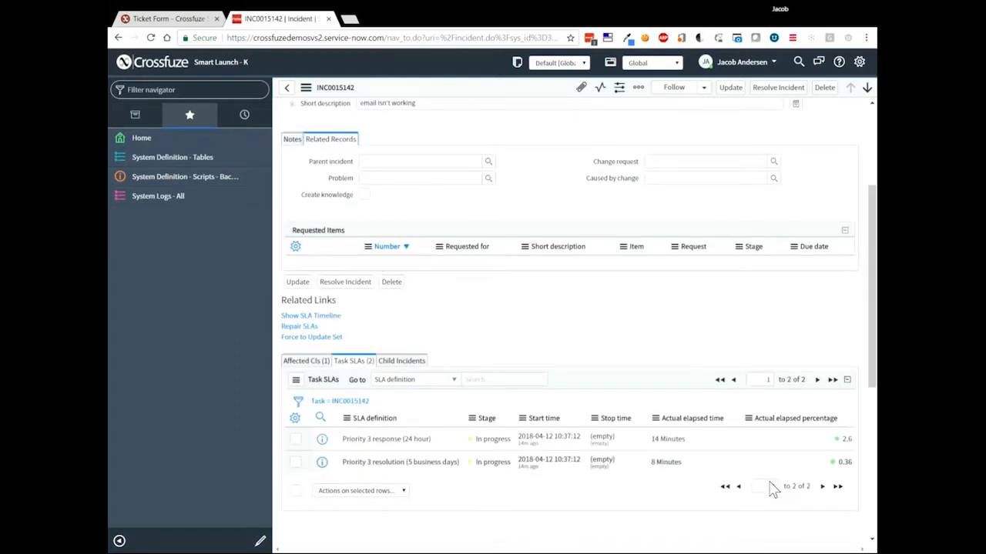
{"action": "left_click", "coordinate": [693, 162]}
{"action": "left_click", "coordinate": [693, 178]}
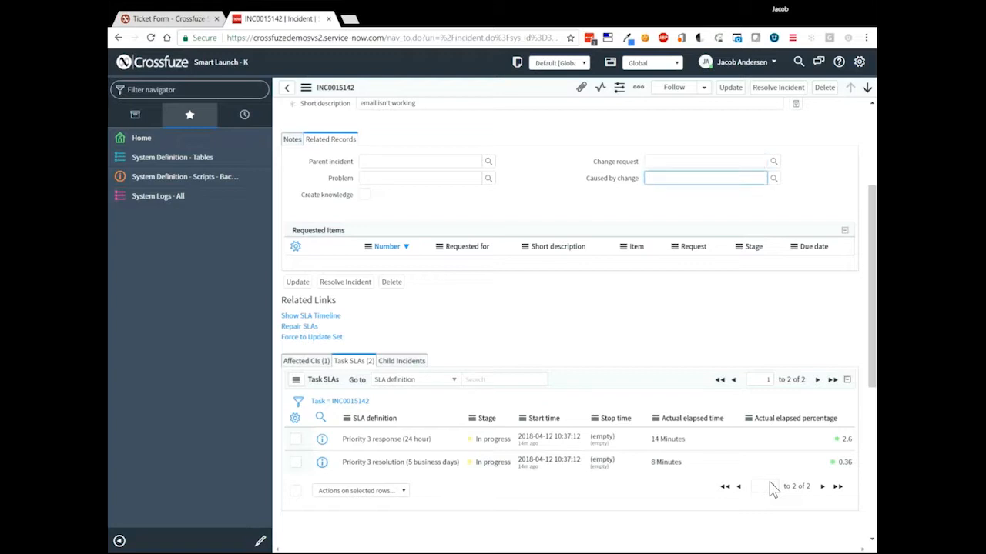
{"action": "left_click", "coordinate": [693, 162]}
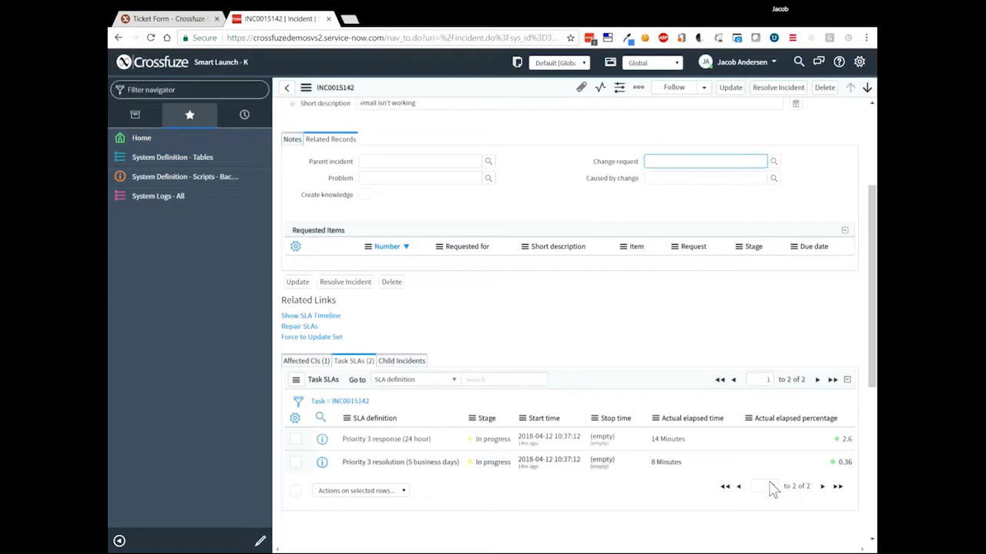
{"action": "left_click", "coordinate": [490, 183]}
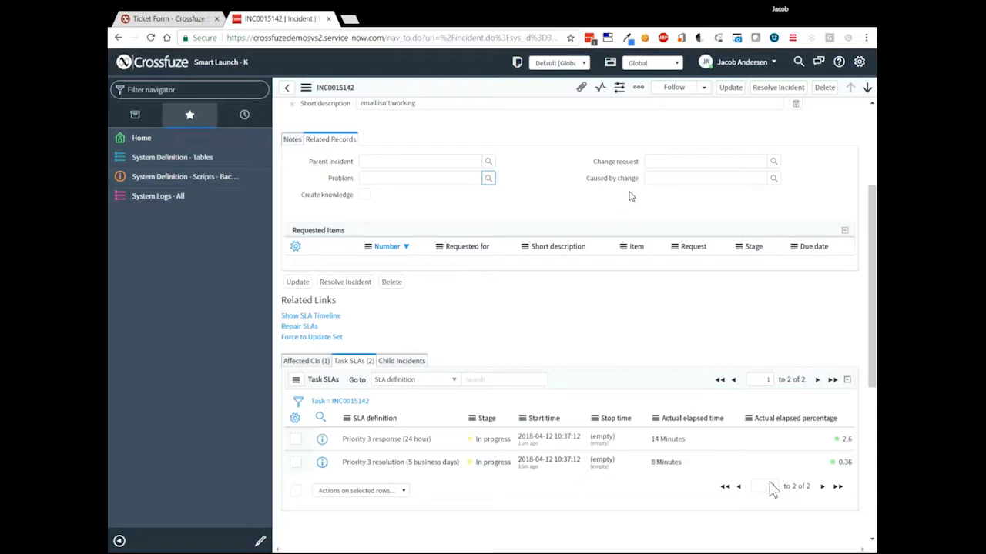
{"action": "scroll", "coordinate": [773, 490], "scroll_direction": "up", "scroll_amount": 3}
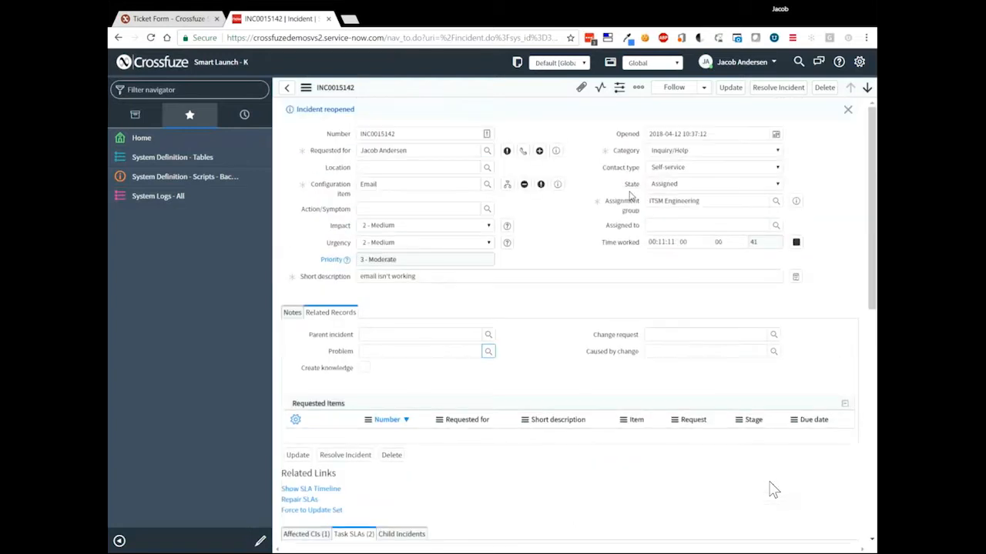
{"action": "left_click", "coordinate": [847, 110]}
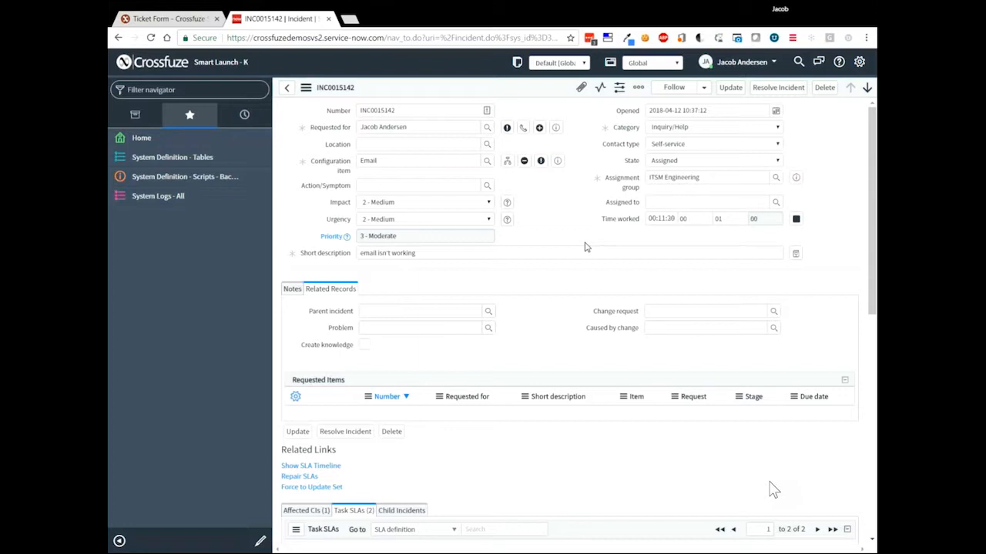
Step: Filter the navigator by "problem", list the open problems, and open the "Unknown source of SAP outage" record
{"action": "left_click", "coordinate": [160, 90]}
{"action": "type", "text": "pro"}
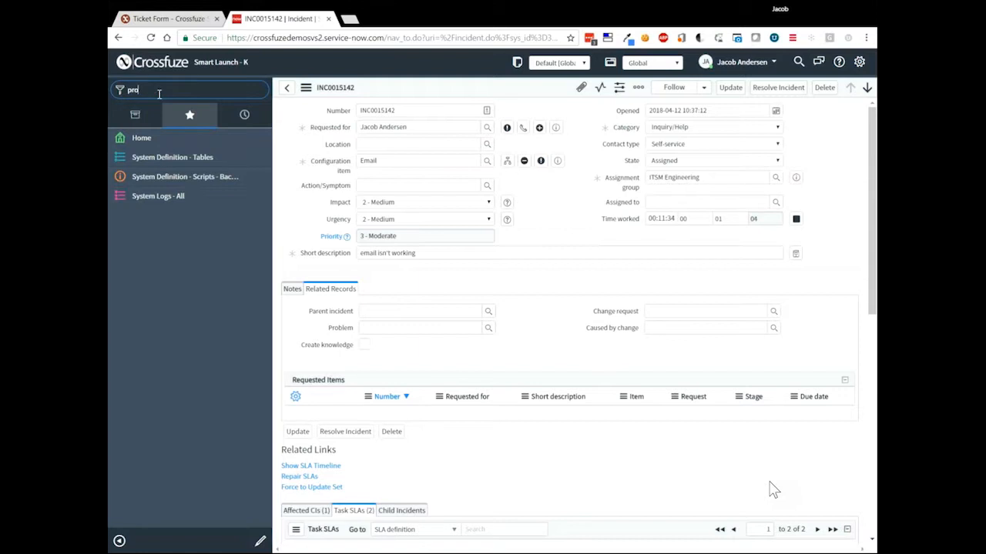
{"action": "type", "text": "blem"}
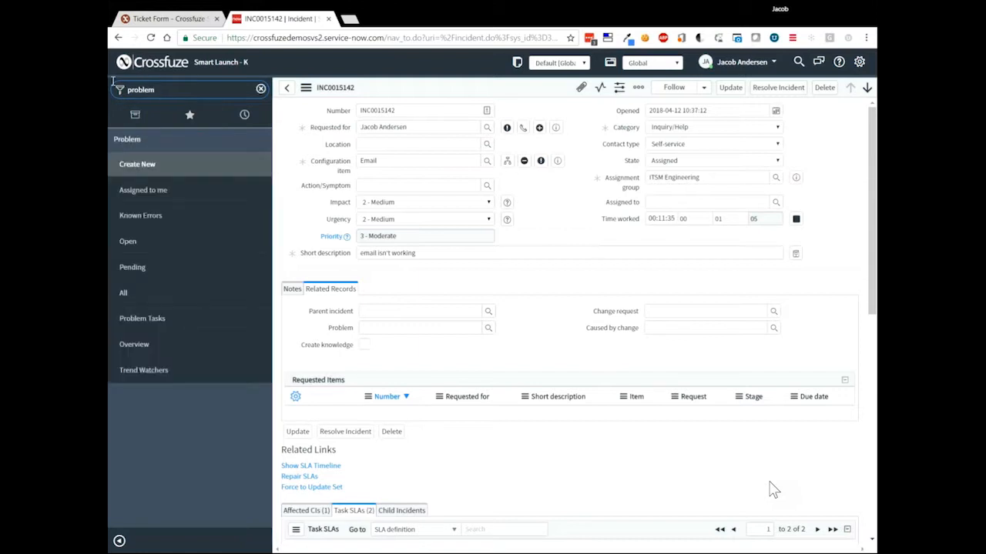
{"action": "left_click", "coordinate": [126, 245]}
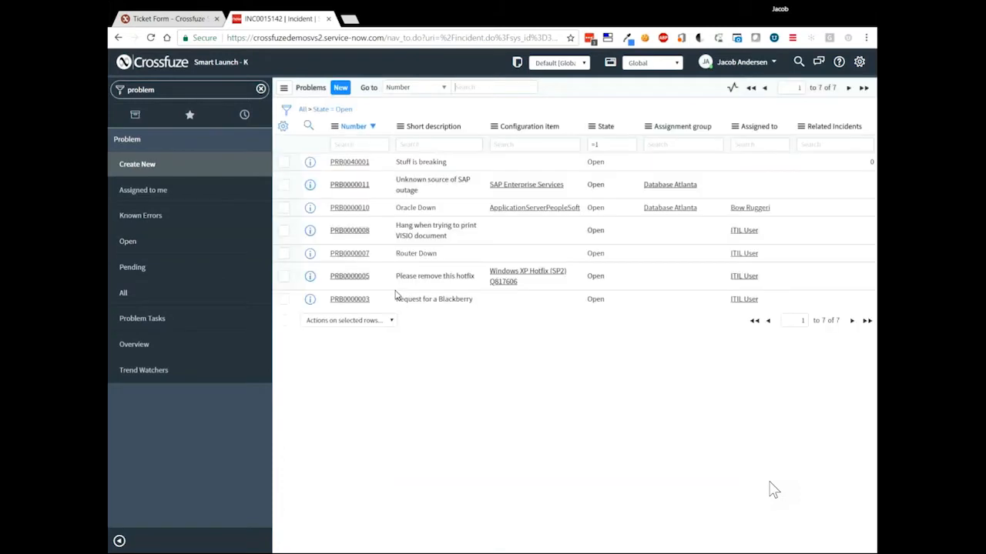
{"action": "left_click", "coordinate": [346, 185]}
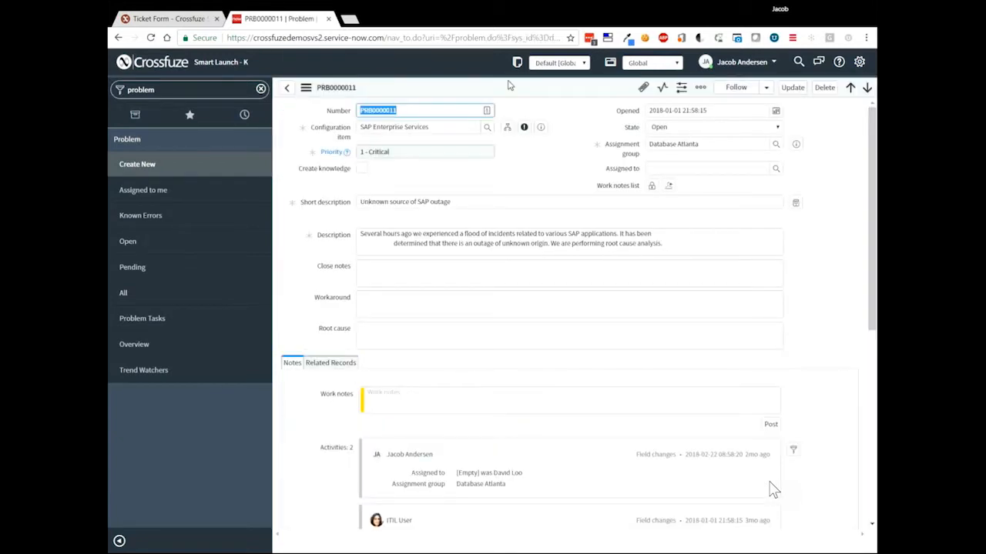
Step: Examine the SAP outage problem's configuration item, short description, activities and related lists, plus its close notes, workaround and root cause fields
{"action": "key", "text": "Tab"}
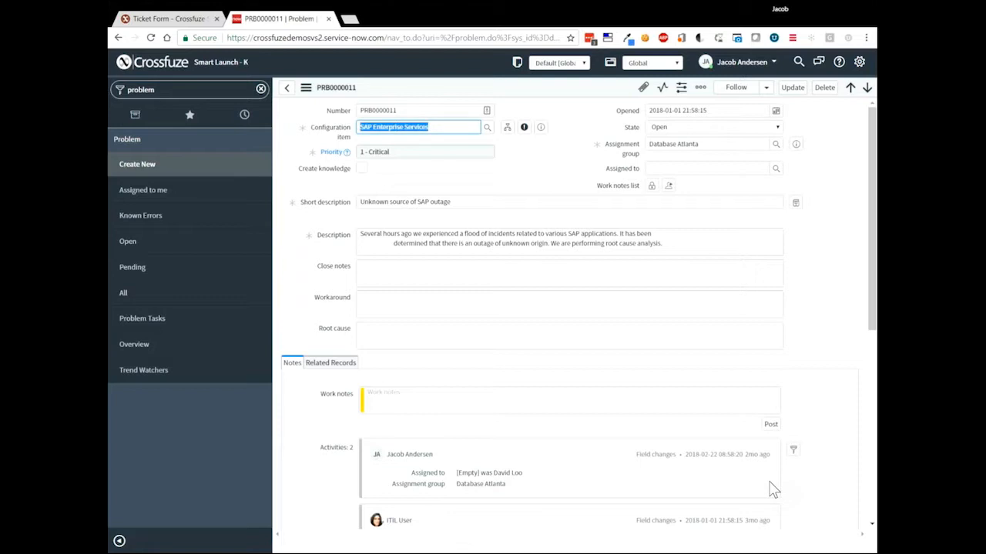
{"action": "left_click", "coordinate": [445, 203]}
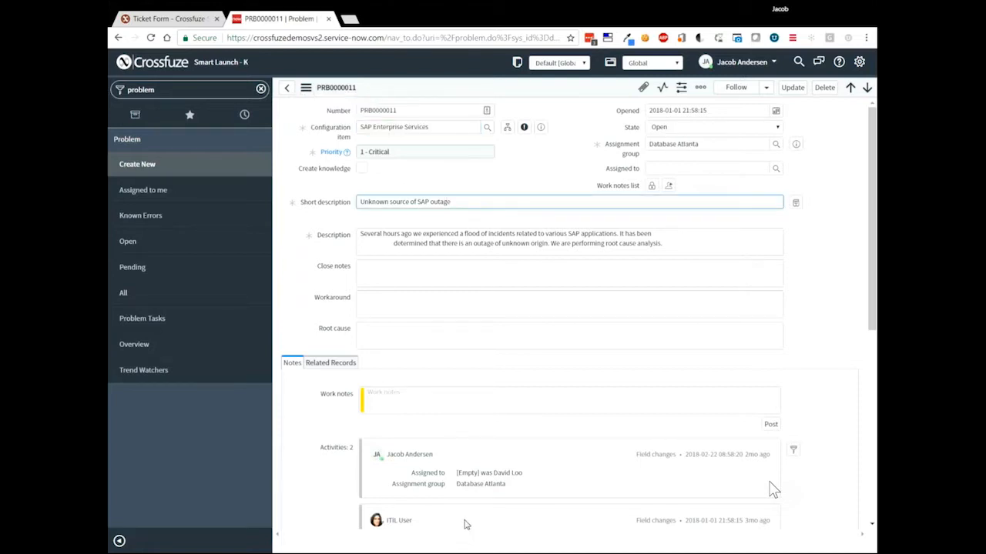
{"action": "scroll", "coordinate": [465, 525], "scroll_direction": "down", "scroll_amount": 3}
{"action": "scroll", "coordinate": [465, 525], "scroll_direction": "down", "scroll_amount": 2}
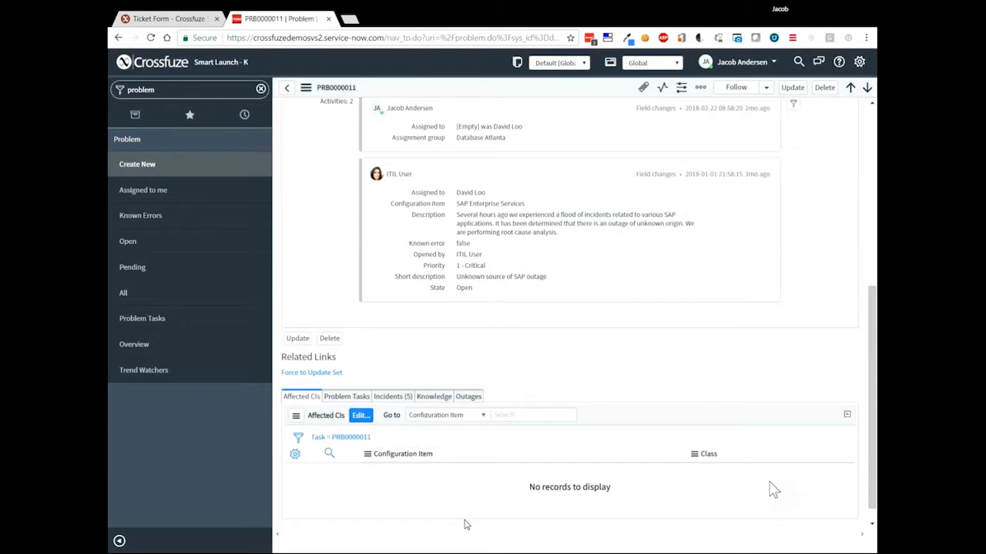
{"action": "scroll", "coordinate": [465, 525], "scroll_direction": "up", "scroll_amount": 6}
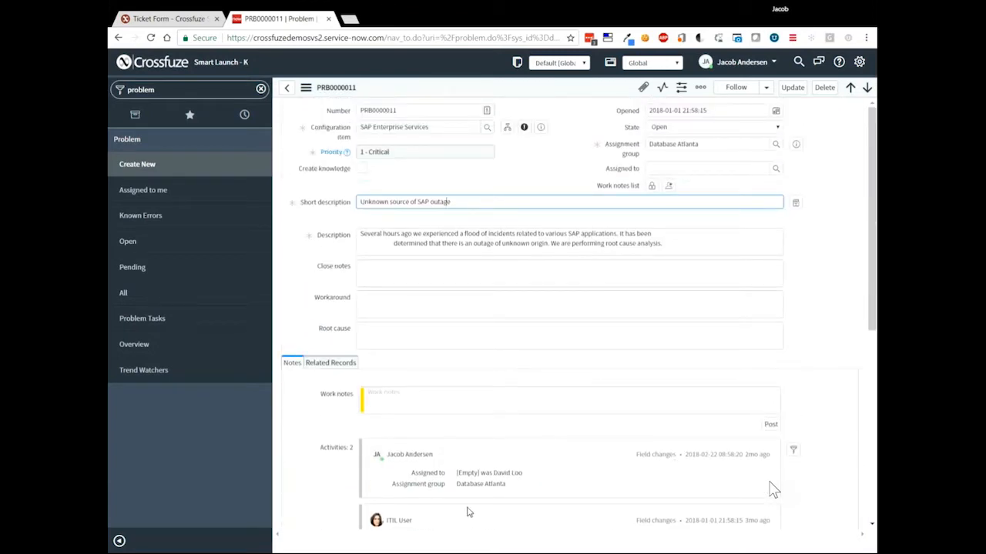
{"action": "left_click", "coordinate": [818, 260]}
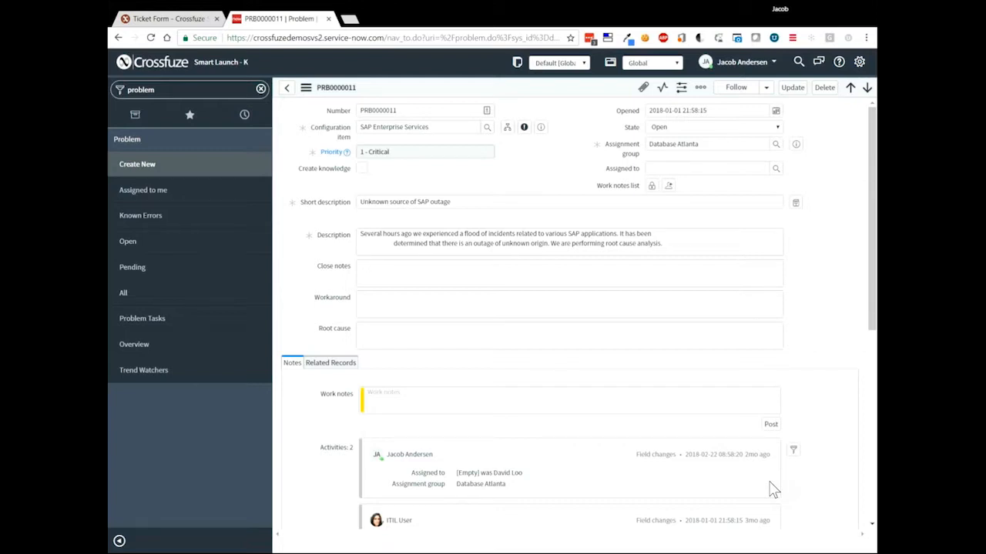
{"action": "key", "text": "Tab"}
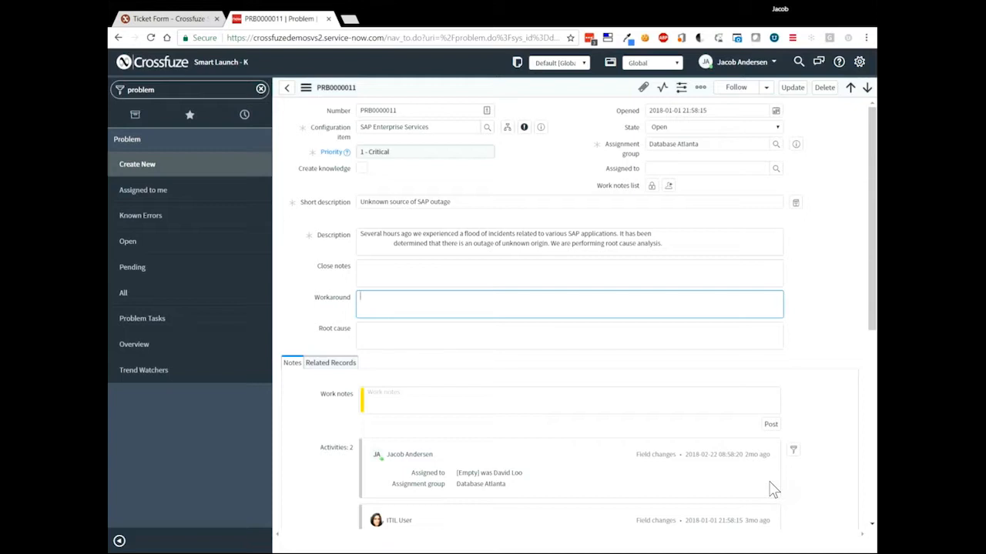
{"action": "key", "text": "Tab"}
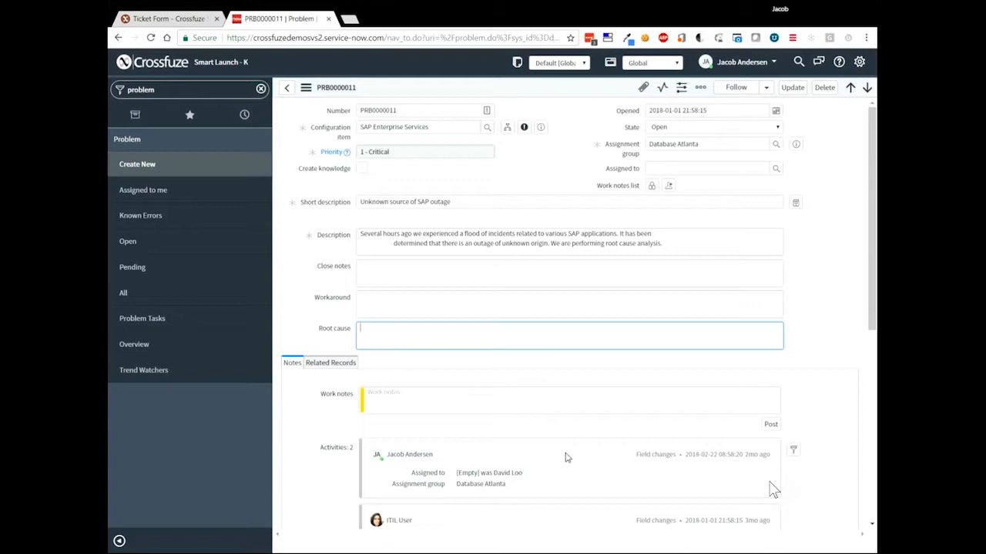
Step: Enable Create knowledge on the SAP outage problem and collapse its knowledge base search results
{"action": "left_click", "coordinate": [362, 169]}
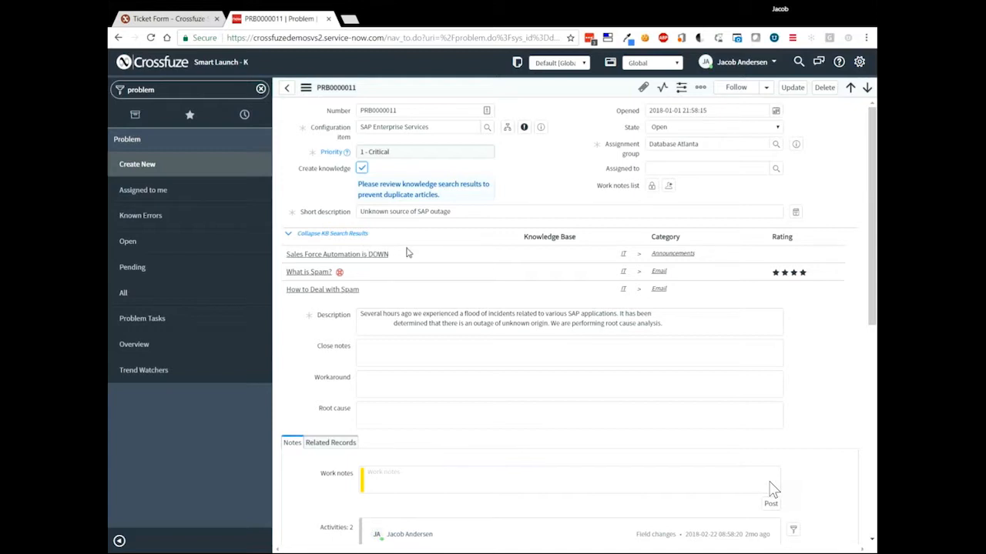
{"action": "left_click", "coordinate": [291, 238]}
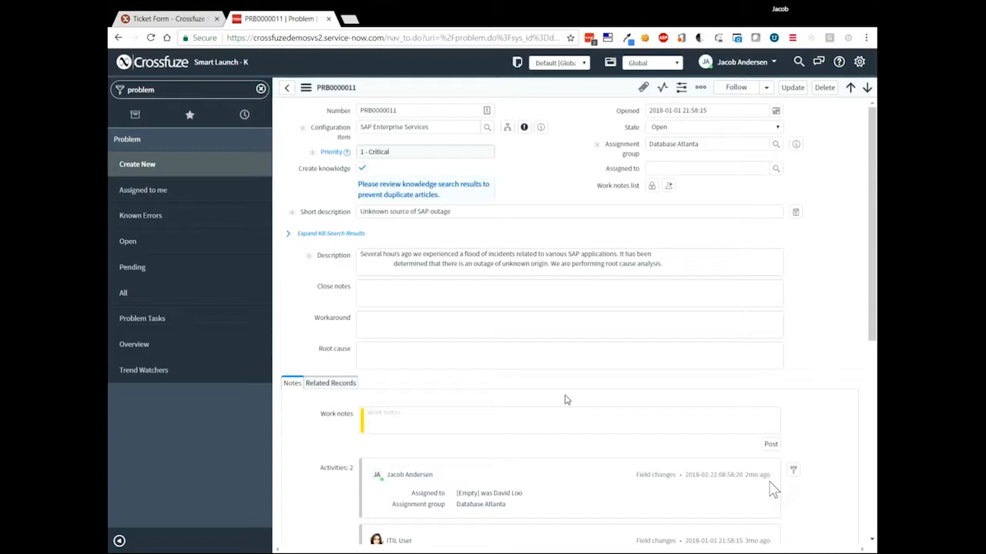
Step: Start a new trend watcher from the Trend Watchers list and set its source table to Incident [incident]
{"action": "left_click", "coordinate": [156, 374]}
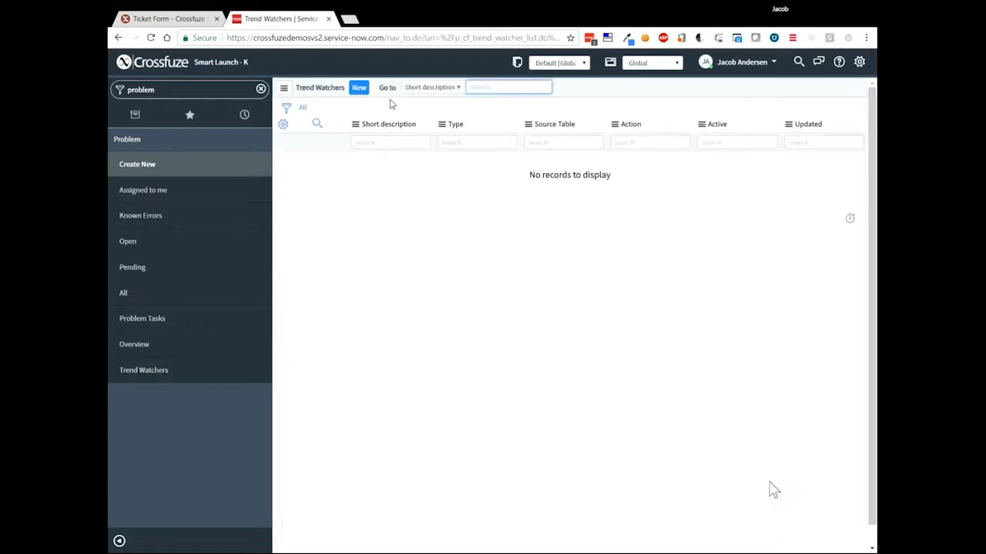
{"action": "left_click", "coordinate": [356, 91]}
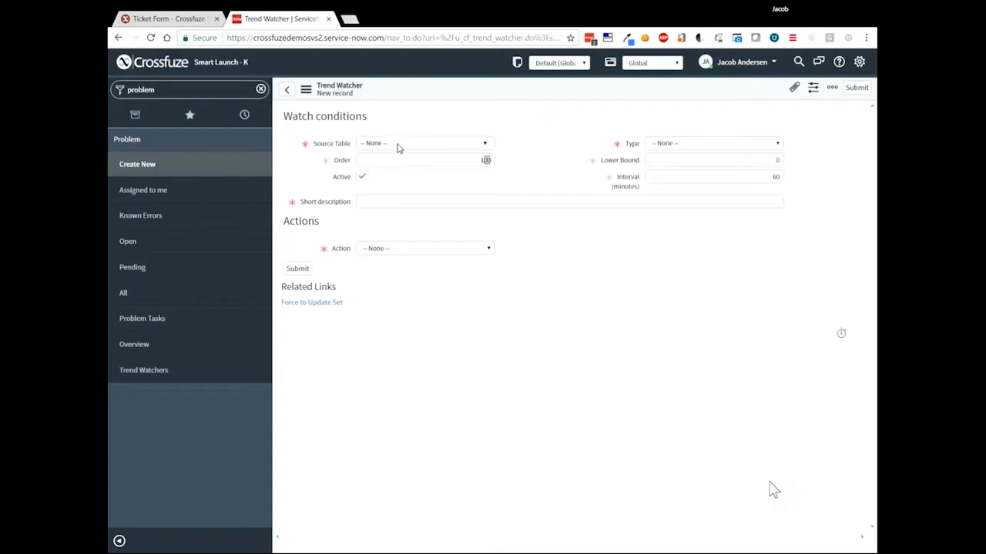
{"action": "left_click", "coordinate": [395, 147]}
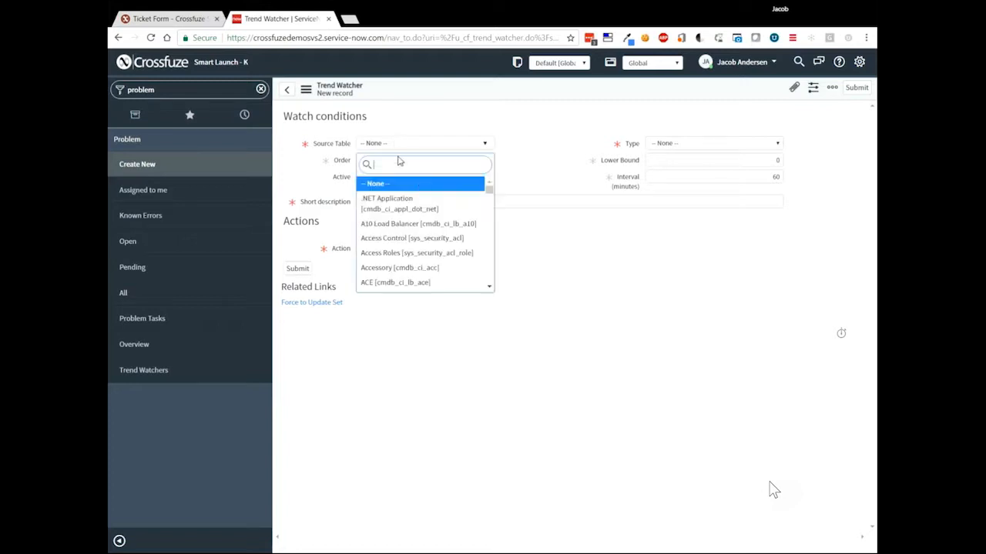
{"action": "type", "text": "incident"}
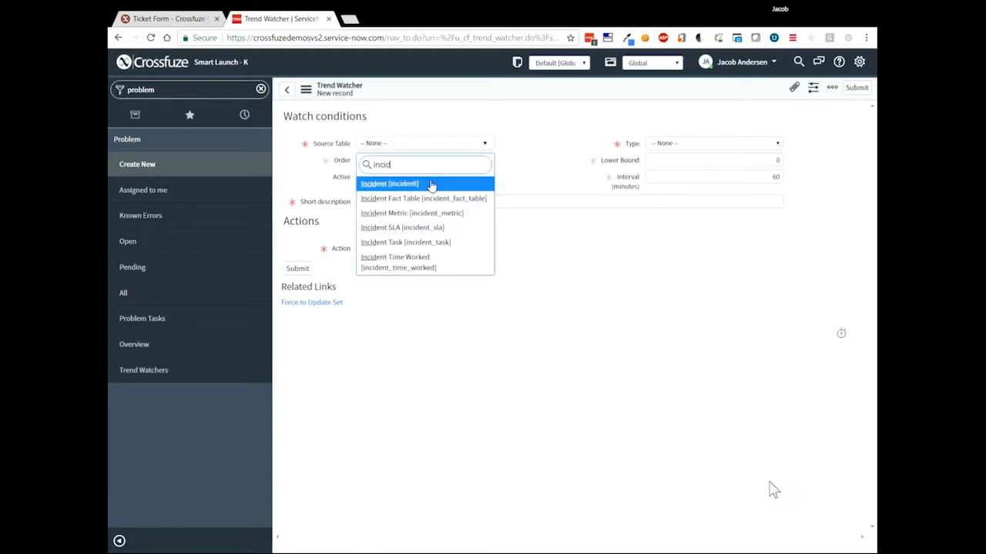
{"action": "left_click", "coordinate": [415, 186]}
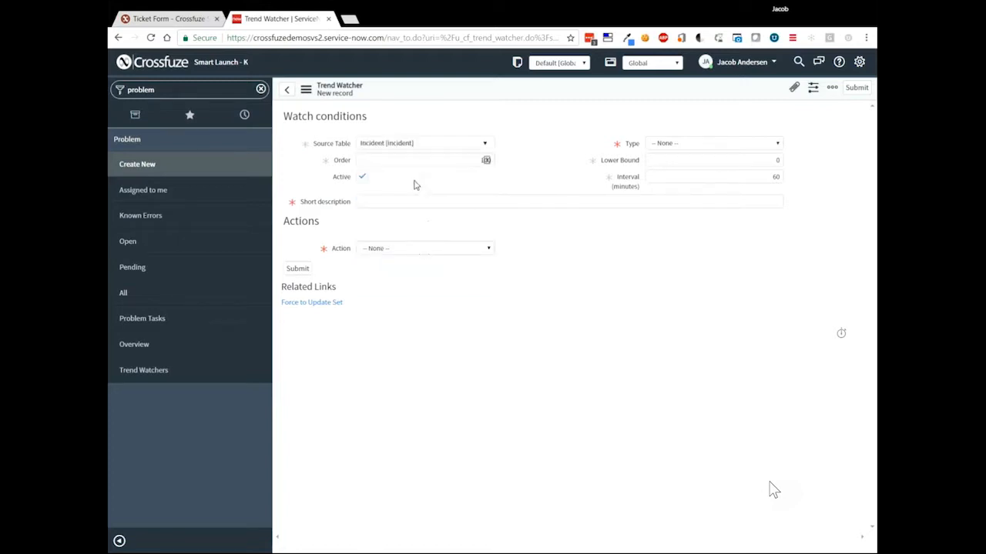
Step: Set the trend watcher's type to Trend Field, with Business service as the trend field name and a lower bound of 10
{"action": "left_click", "coordinate": [673, 148]}
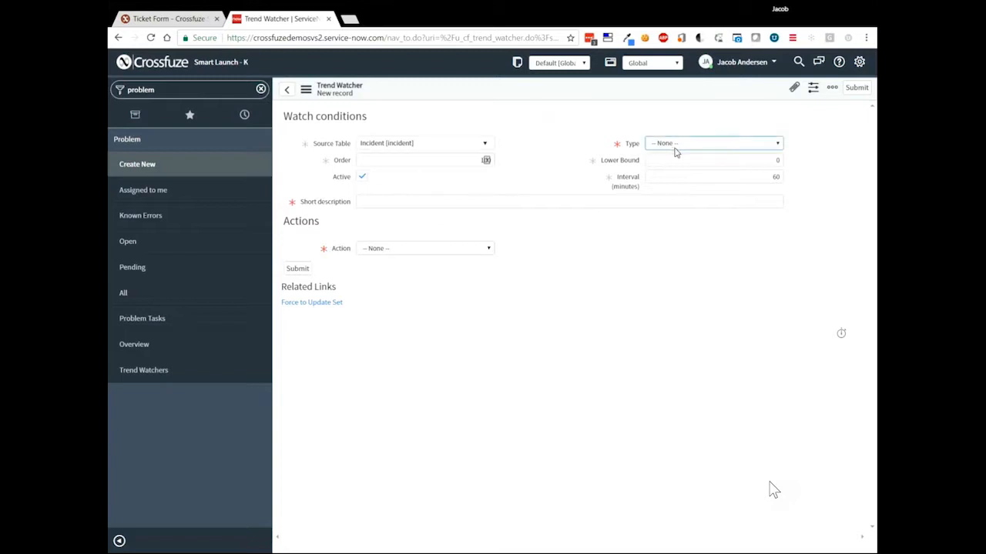
{"action": "left_click", "coordinate": [676, 174]}
{"action": "left_click", "coordinate": [674, 161]}
{"action": "key", "text": "b"}
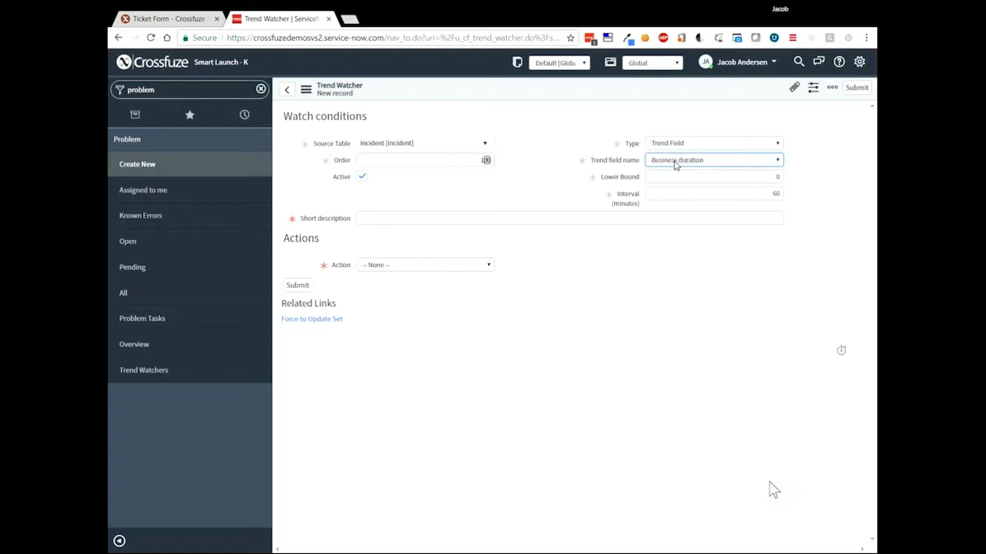
{"action": "key", "text": "b"}
{"action": "key", "text": "Tab"}
{"action": "type", "text": "10"}
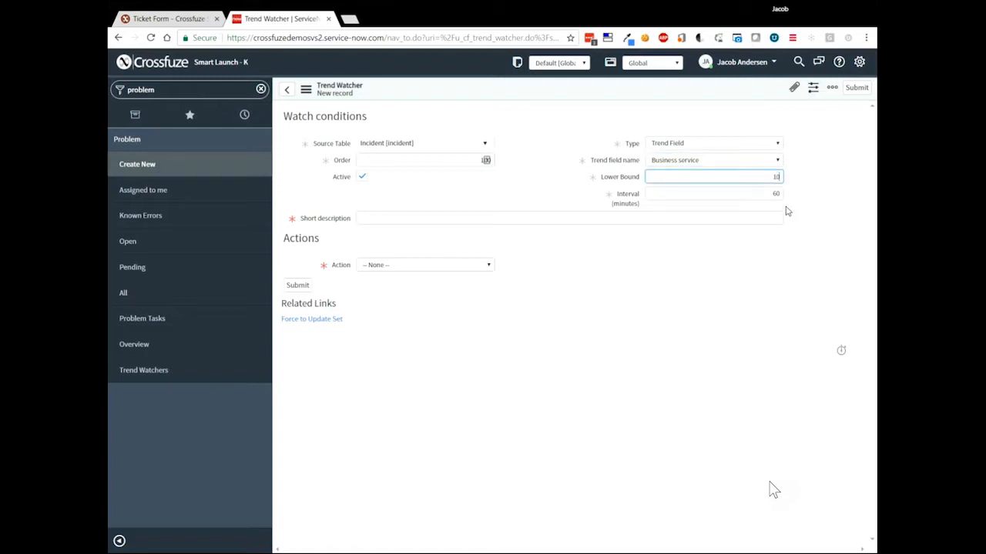
{"action": "left_click", "coordinate": [751, 251]}
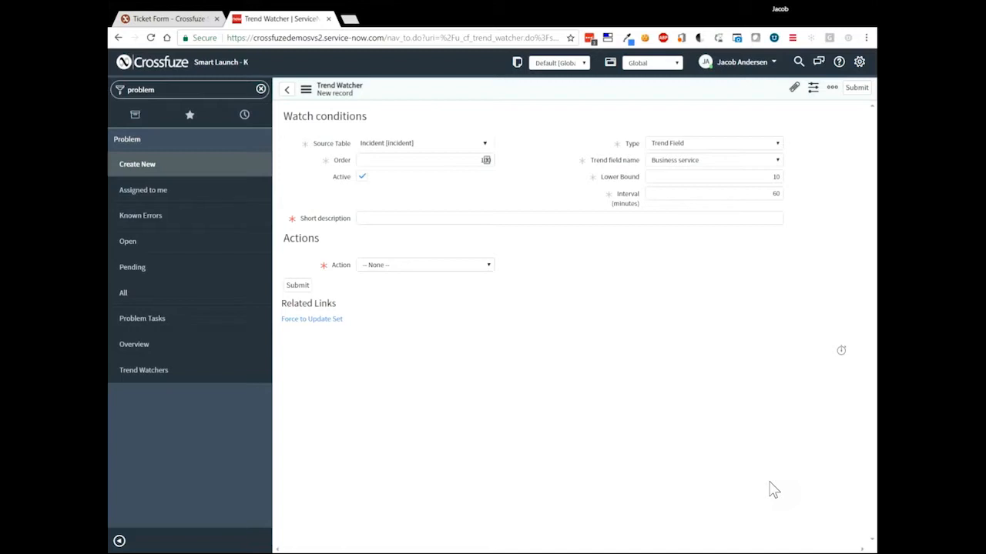
Step: Set the trend watcher's action to Create a Record in the Problem [problem] table, and change its type to Conditions
{"action": "left_click", "coordinate": [378, 265]}
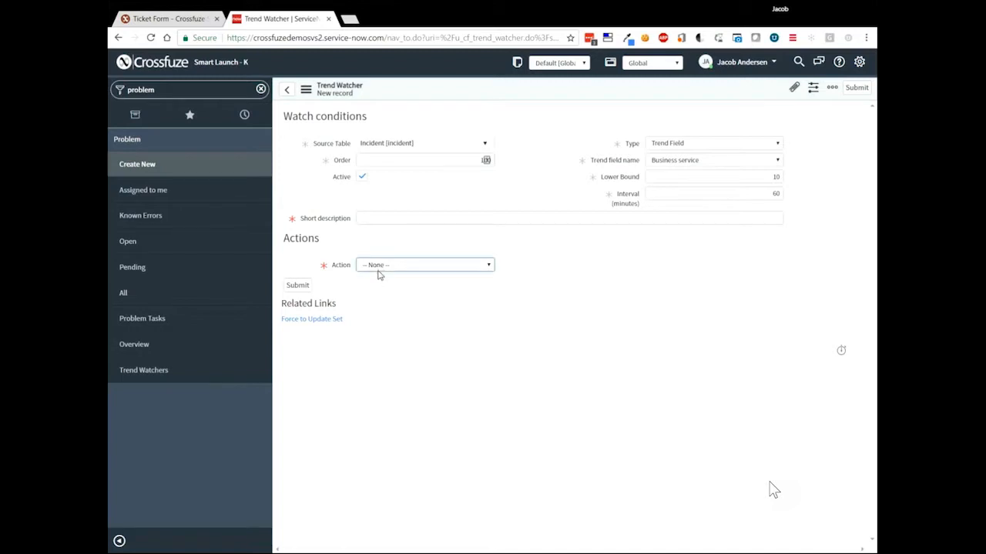
{"action": "left_click", "coordinate": [378, 288]}
{"action": "left_click", "coordinate": [393, 282]}
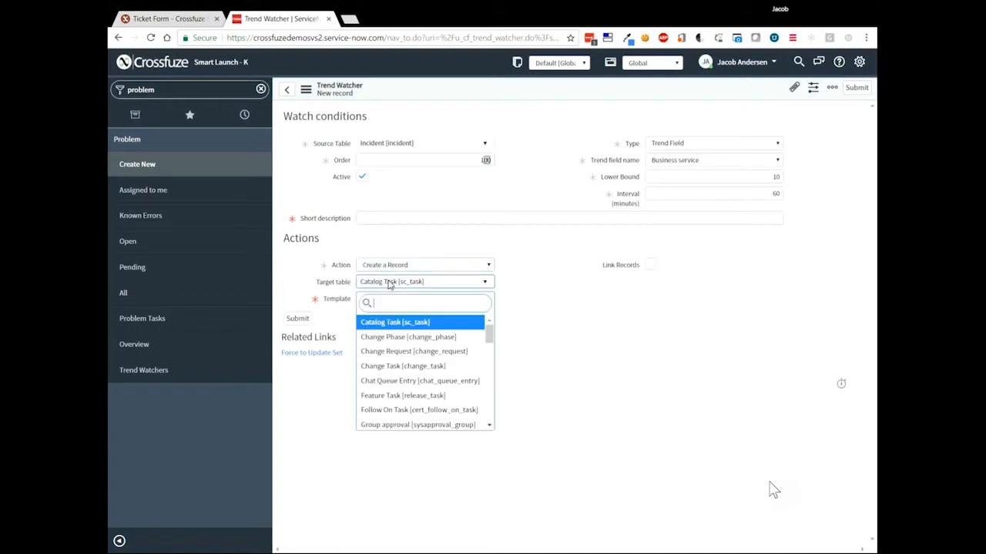
{"action": "type", "text": "prob"}
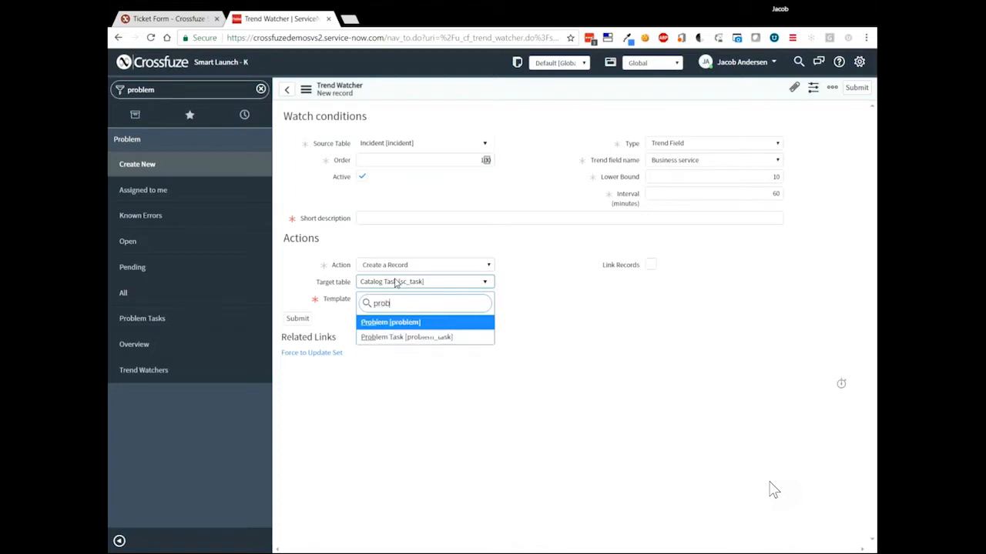
{"action": "left_click", "coordinate": [373, 322]}
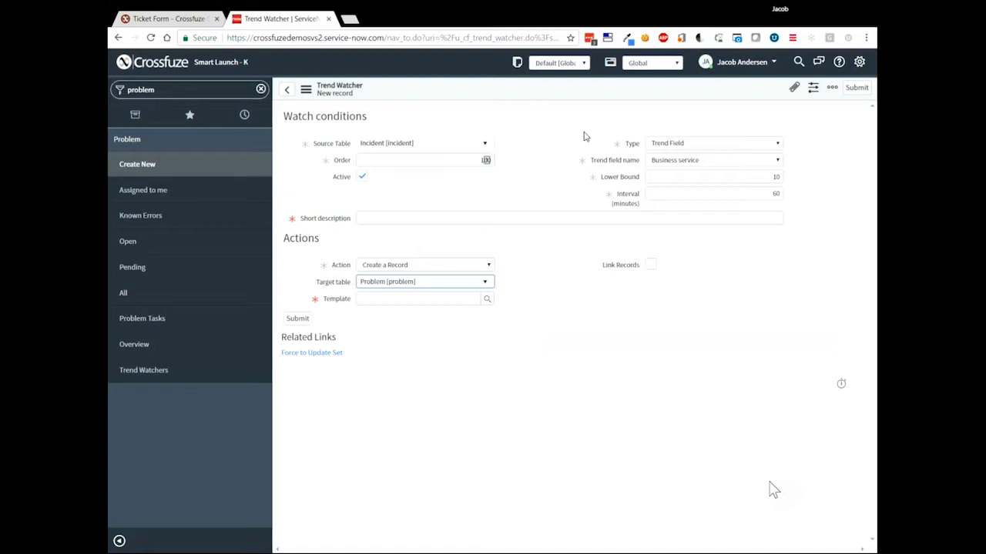
{"action": "left_click", "coordinate": [713, 149]}
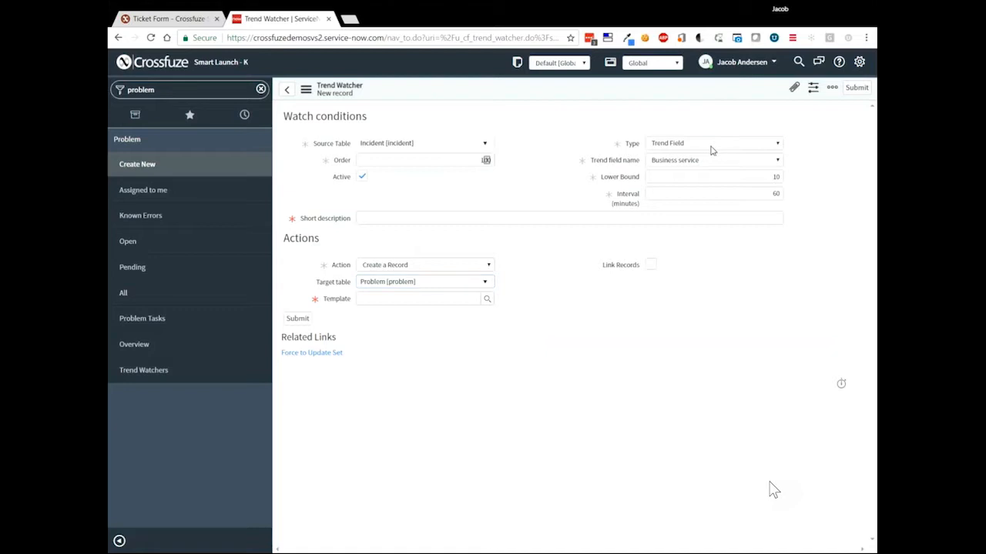
{"action": "left_click", "coordinate": [712, 167]}
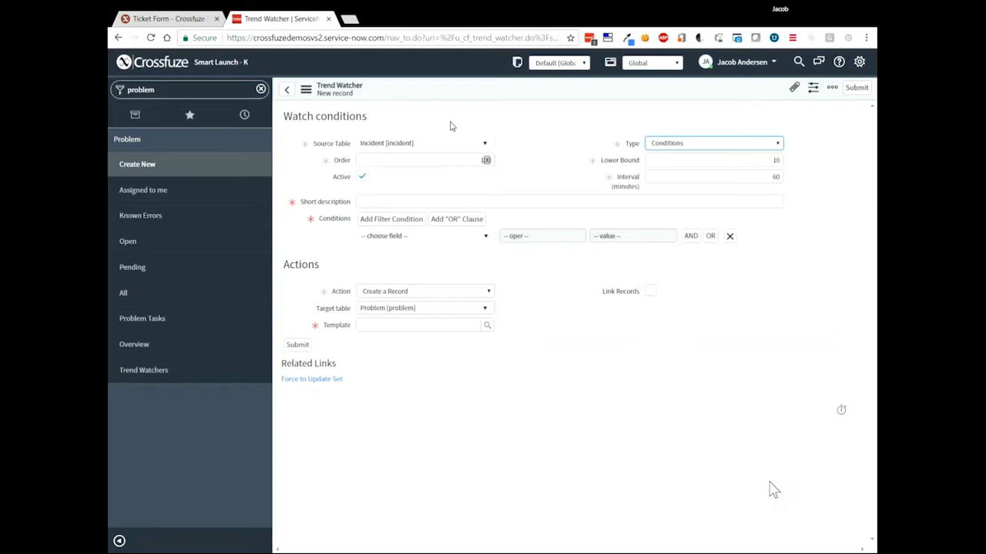
Step: Filter the navigator by "change" and start creating a new change
{"action": "left_click", "coordinate": [163, 91]}
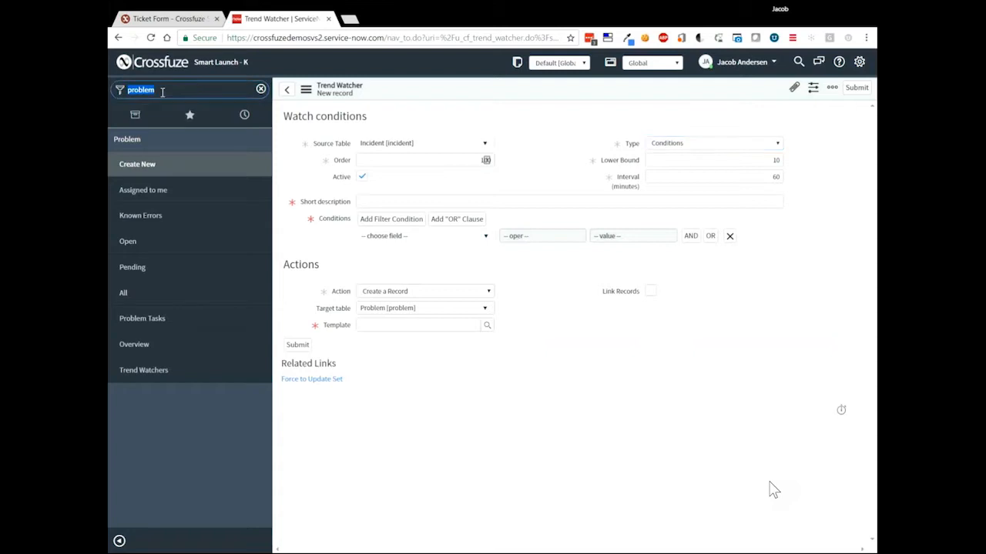
{"action": "type", "text": "change"}
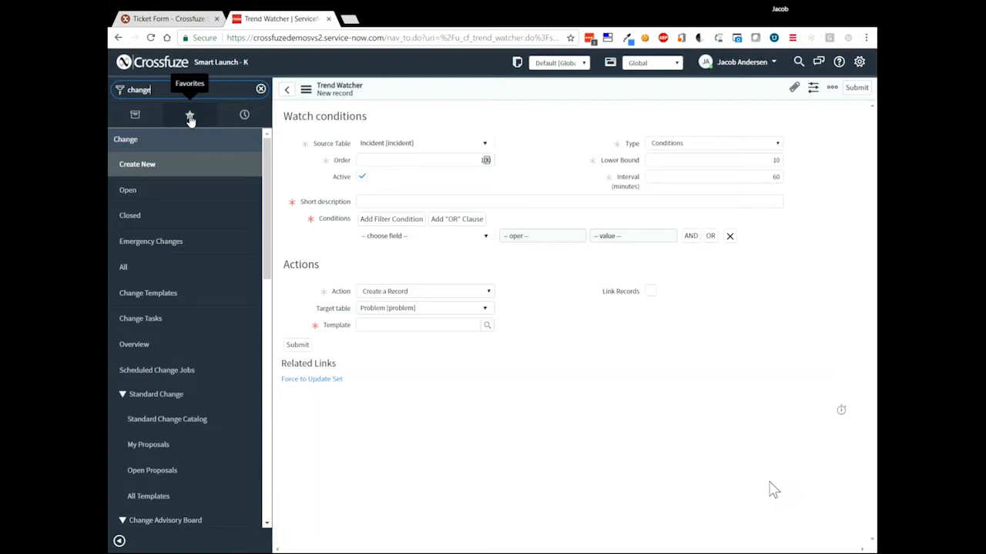
{"action": "mouse_move", "coordinate": [179, 145]}
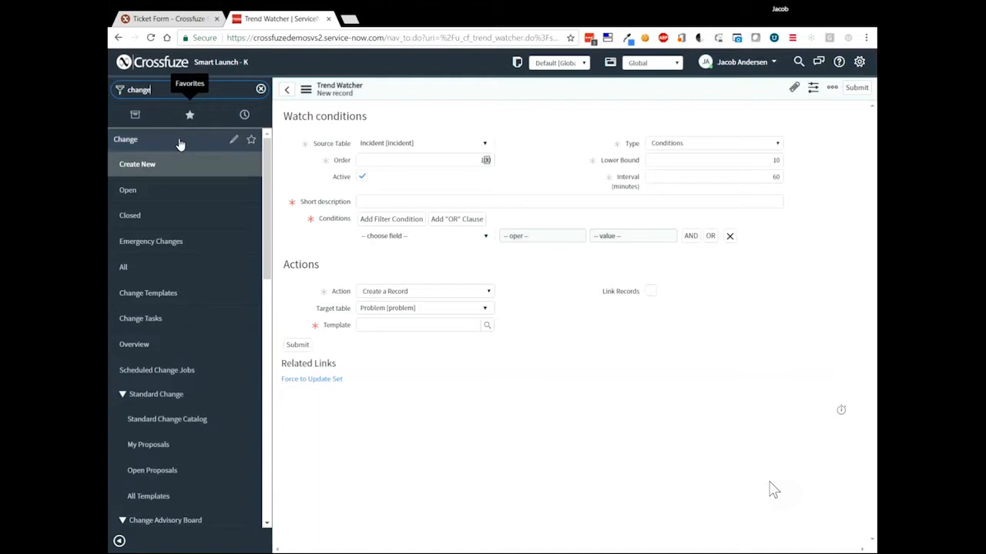
{"action": "left_click", "coordinate": [143, 167]}
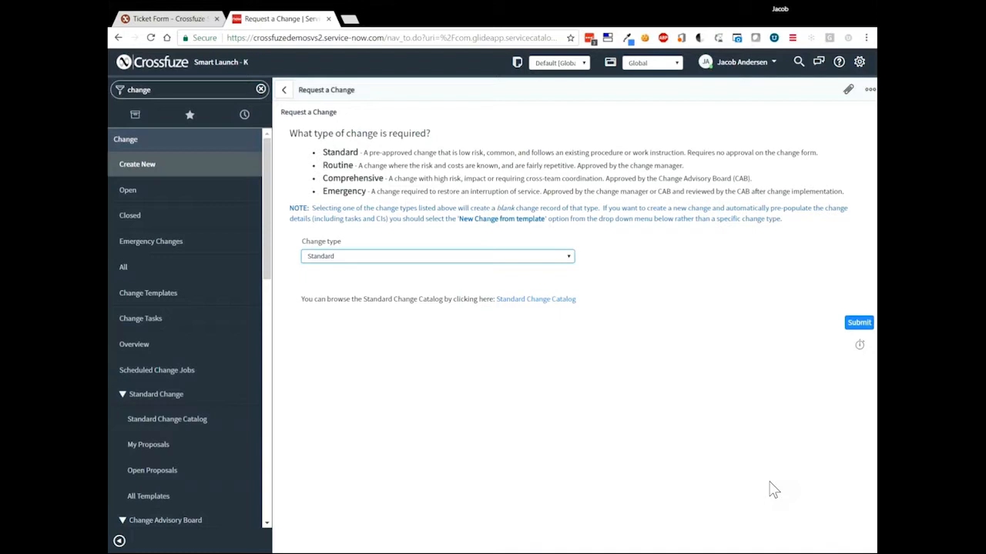
Step: Review the change type descriptions and submit the request with Comprehensive as the change type
{"action": "left_click_drag", "start_coordinate": [322, 178], "coordinate": [384, 177]}
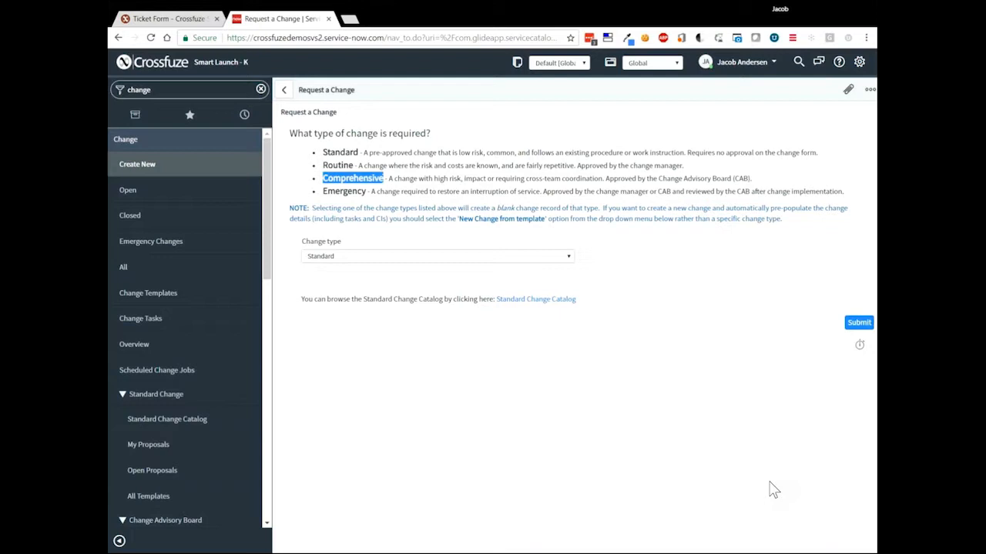
{"action": "double_click", "coordinate": [361, 178]}
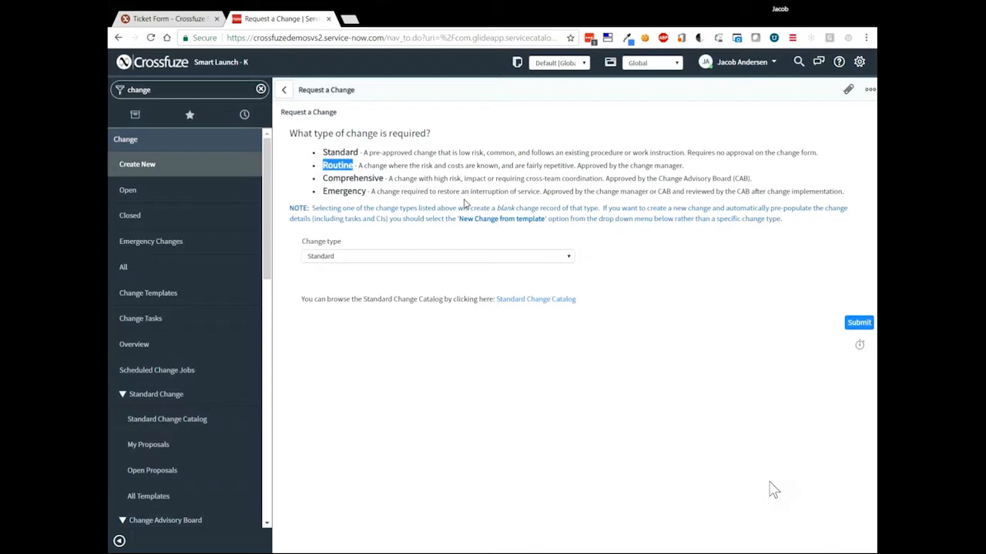
{"action": "left_click", "coordinate": [354, 152]}
{"action": "double_click", "coordinate": [359, 152]}
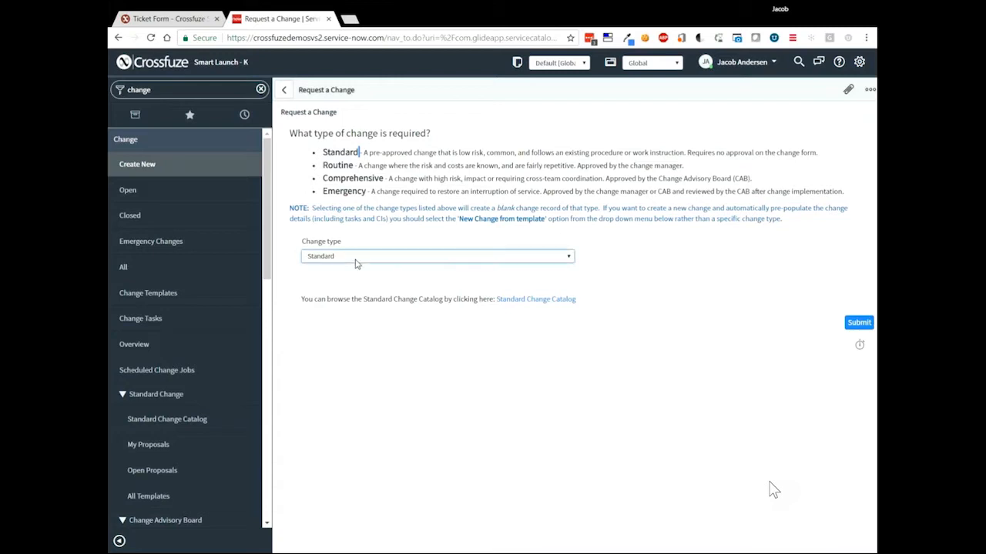
{"action": "left_click", "coordinate": [355, 293]}
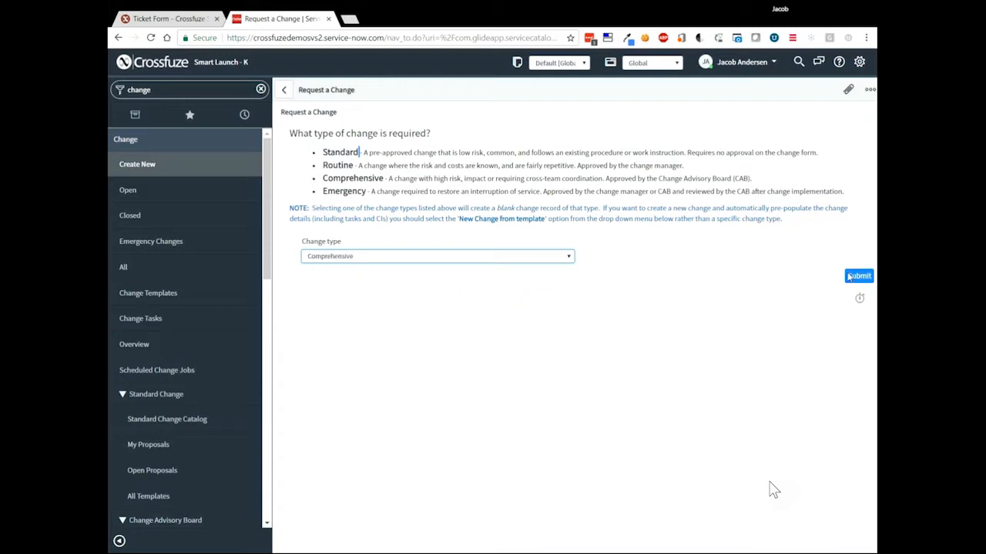
{"action": "left_click", "coordinate": [868, 284]}
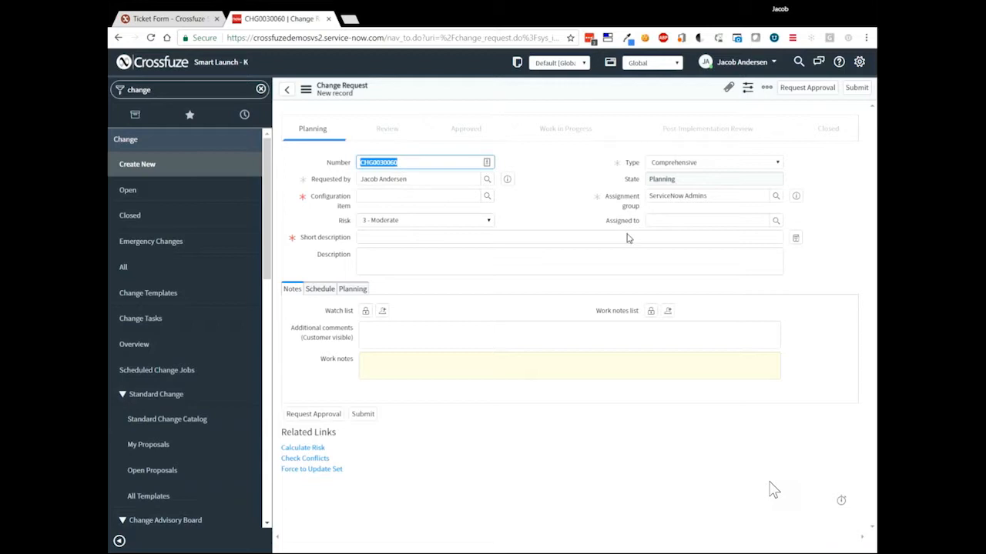
Step: Set the new change request's configuration item to EXCH-SD-07 from the recent selections
{"action": "key", "text": "Tab"}
{"action": "key", "text": "Tab"}
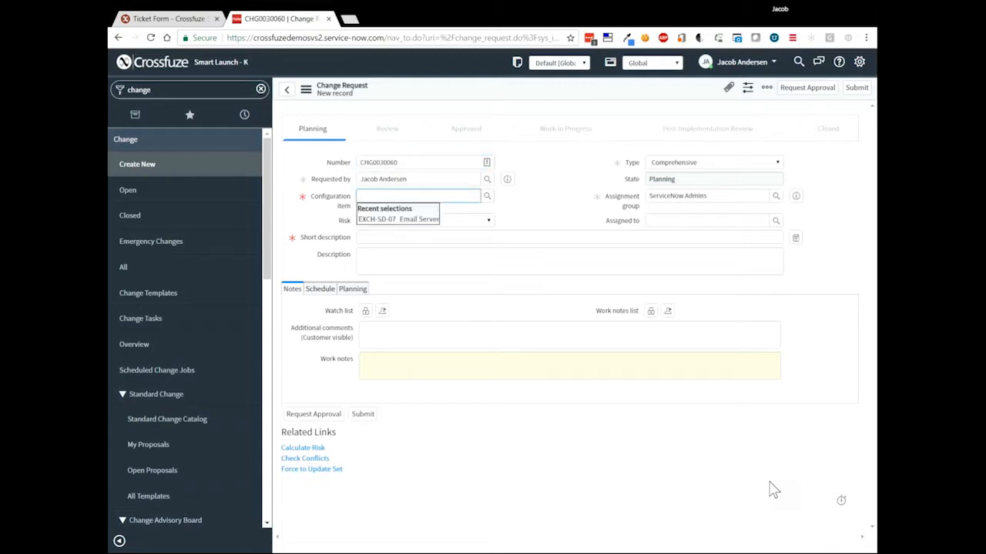
{"action": "key", "text": "Down"}
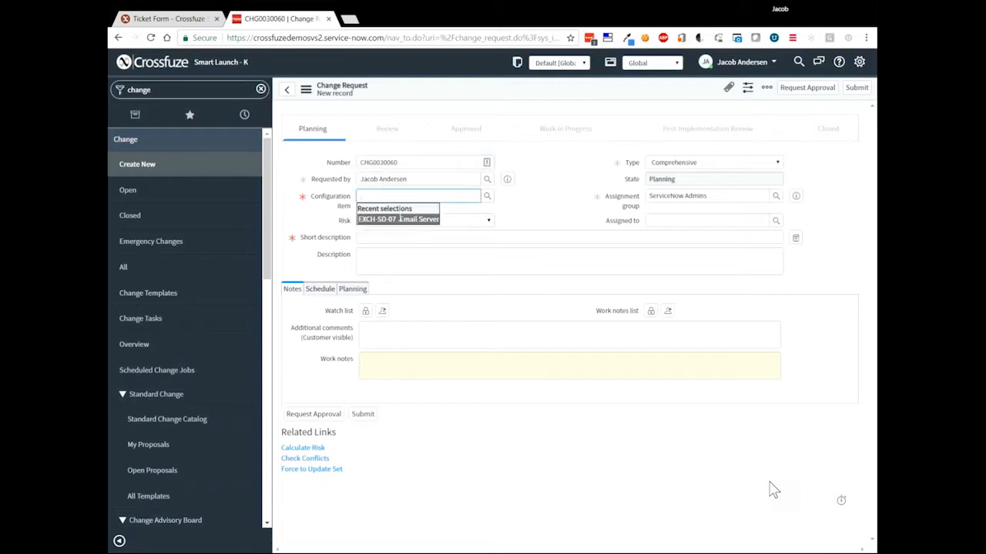
{"action": "key", "text": "Return"}
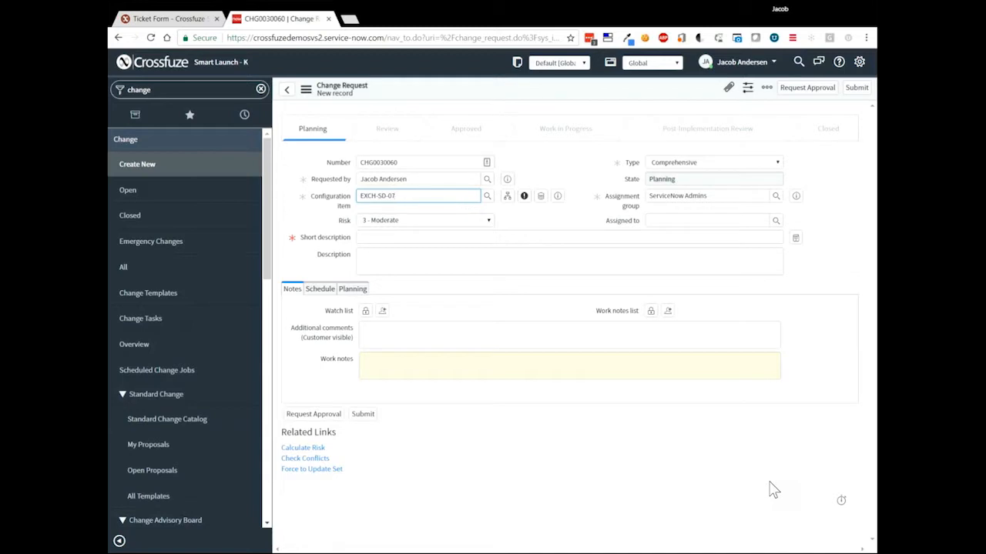
Step: Search configuration items for "window" and replace the change request's configuration item with the Windows Servers group
{"action": "key", "text": "shift+Left"}
{"action": "key", "text": "shift+Left"}
{"action": "key", "text": "shift+Left"}
{"action": "key", "text": "shift+Left"}
{"action": "key", "text": "shift+Left"}
{"action": "key", "text": "shift+Left"}
{"action": "key", "text": "shift+Left"}
{"action": "key", "text": "shift+Left"}
{"action": "key", "text": "shift+Left"}
{"action": "type", "text": "window"}
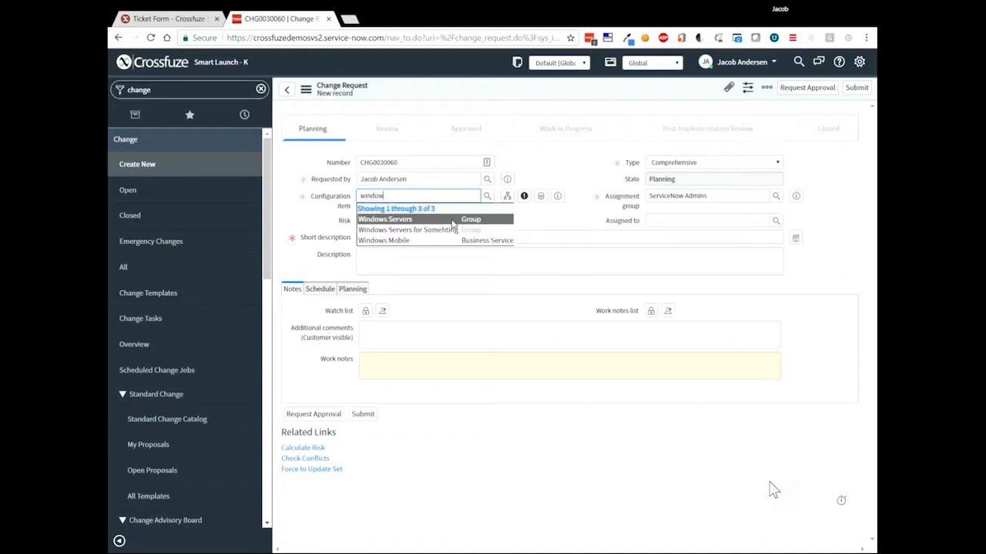
{"action": "left_click", "coordinate": [452, 220]}
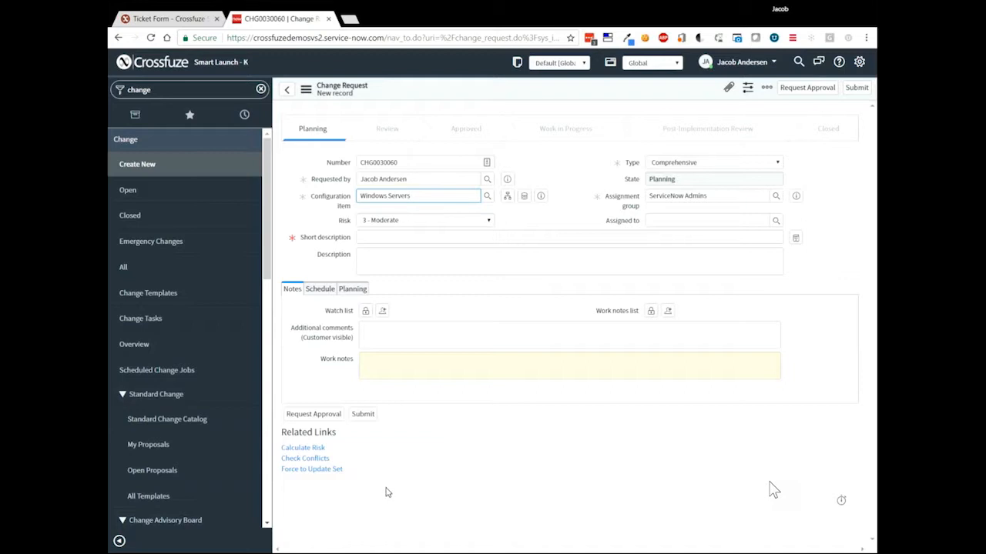
Step: Switch the change request's configuration item back to EXCH-SD-07
{"action": "key", "text": "ctrl+a"}
{"action": "type", "text": "e"}
{"action": "left_click", "coordinate": [419, 221]}
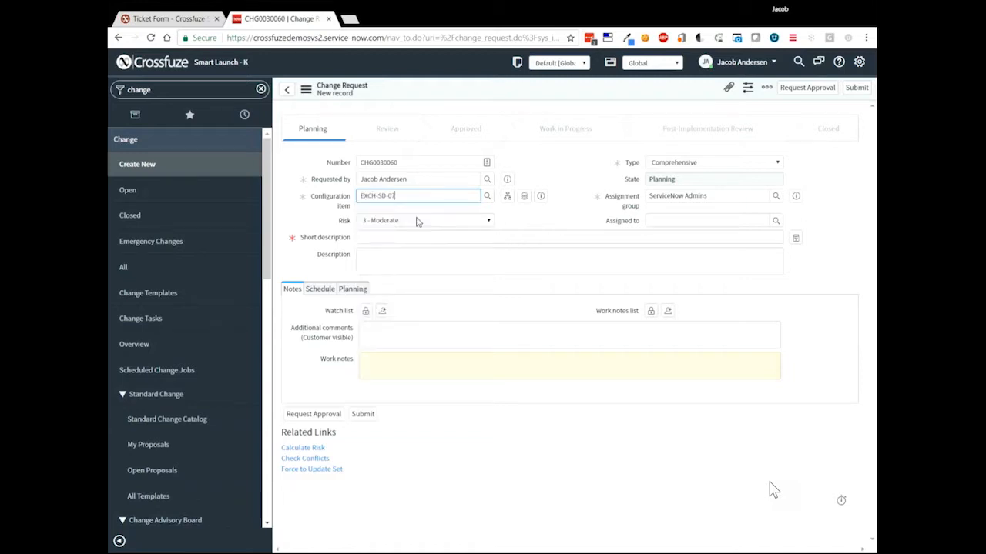
Step: Keep the risk at 3 - Moderate and enter "Add 4GB RAM" as short description and "sdfsdjflks" as description
{"action": "left_click", "coordinate": [422, 235]}
{"action": "left_click", "coordinate": [374, 223]}
{"action": "left_click", "coordinate": [386, 235]}
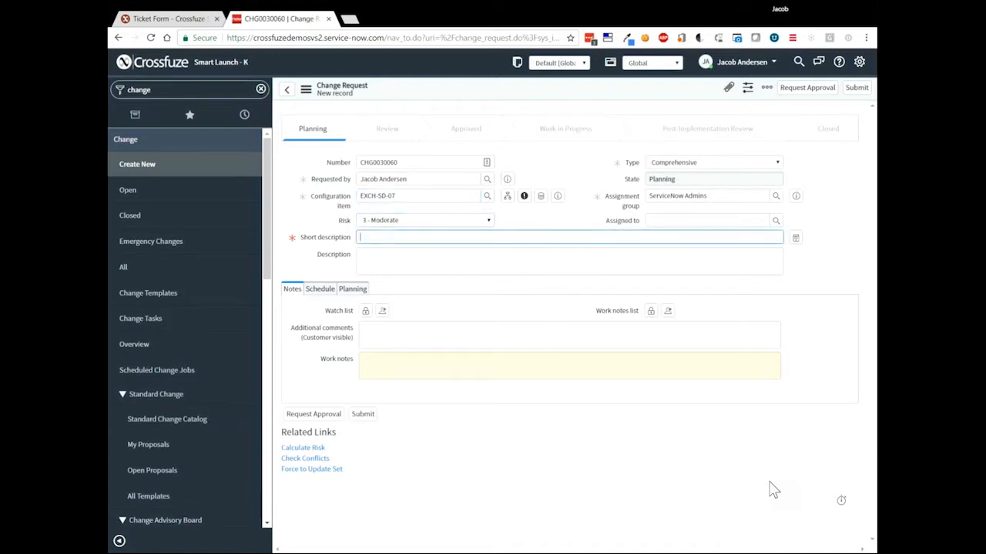
{"action": "type", "text": "Add 4GB RAM"}
{"action": "key", "text": "Tab"}
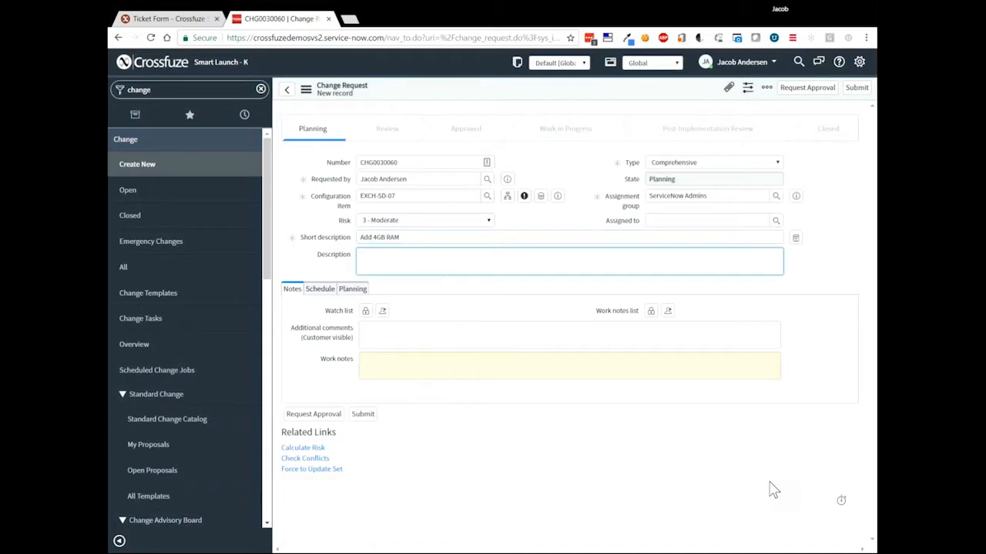
{"action": "type", "text": "sdfsdjflks"}
{"action": "left_click", "coordinate": [320, 289]}
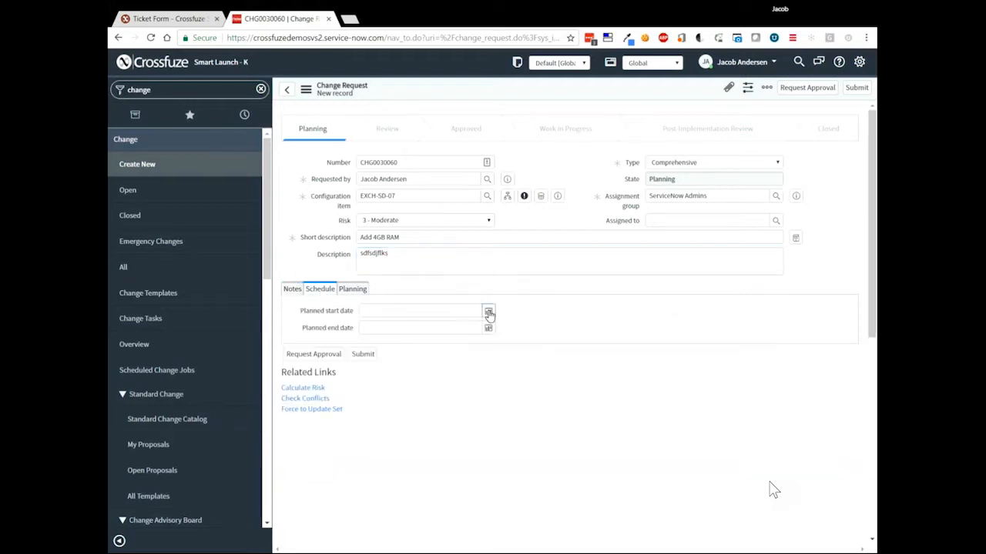
{"action": "left_click", "coordinate": [488, 313]}
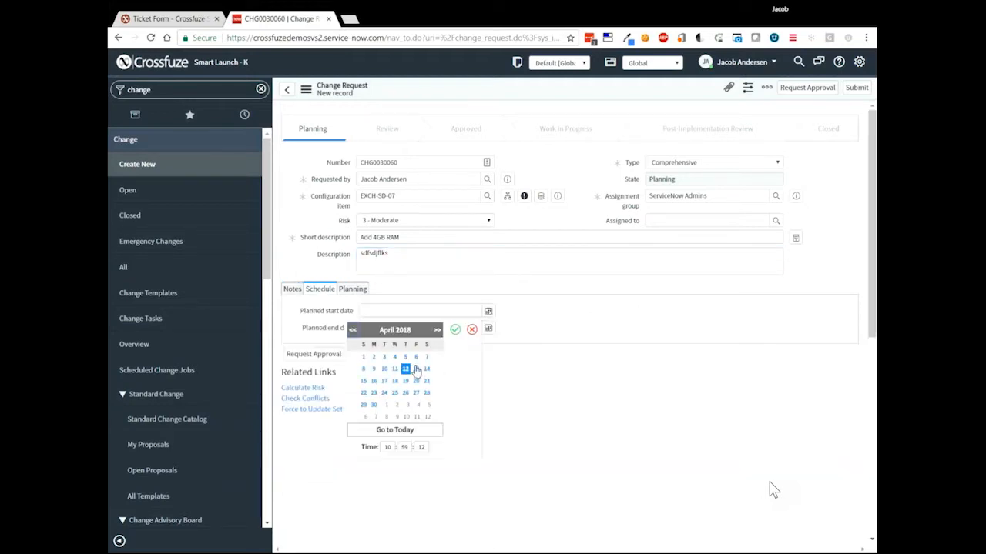
{"action": "left_click", "coordinate": [416, 369]}
{"action": "left_click", "coordinate": [454, 331]}
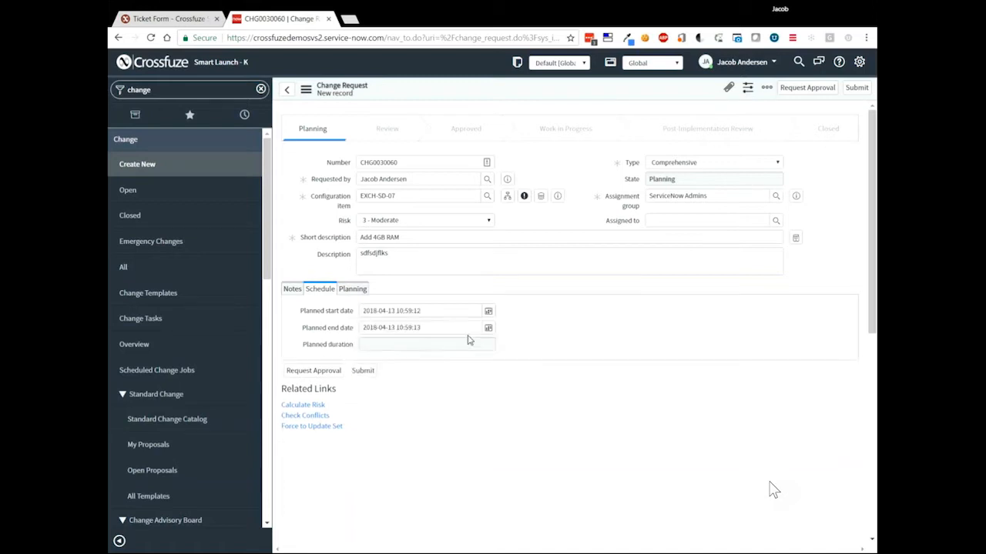
{"action": "left_click", "coordinate": [489, 329]}
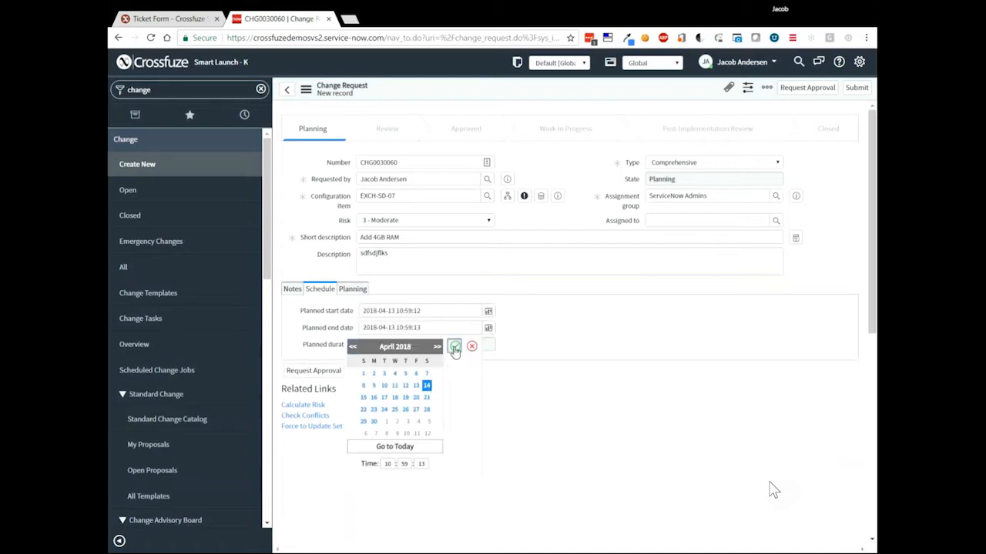
{"action": "left_click", "coordinate": [455, 347]}
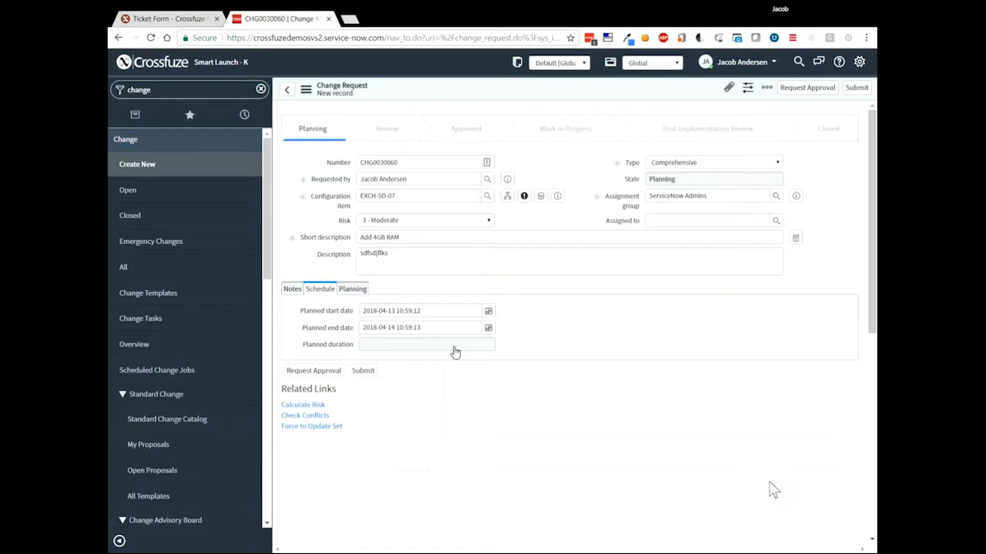
Step: Enter "lkjkljklj jkljkl" as justification, "lkjkljkljkljkl" as implementation plan and "jkljkljjklj" as test plan, and save the change request
{"action": "left_click", "coordinate": [350, 291]}
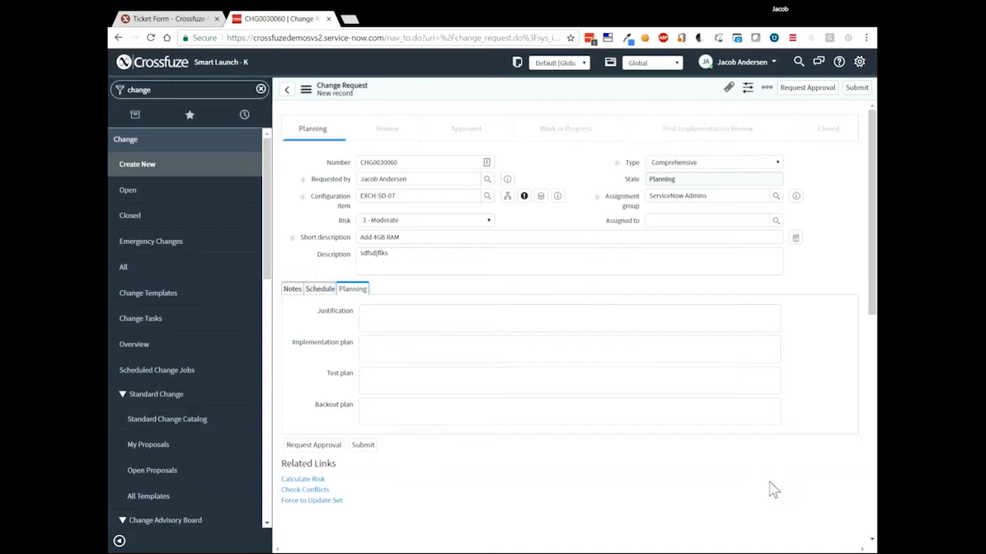
{"action": "key", "text": "Tab"}
{"action": "type", "text": "lkjlkjlkj"}
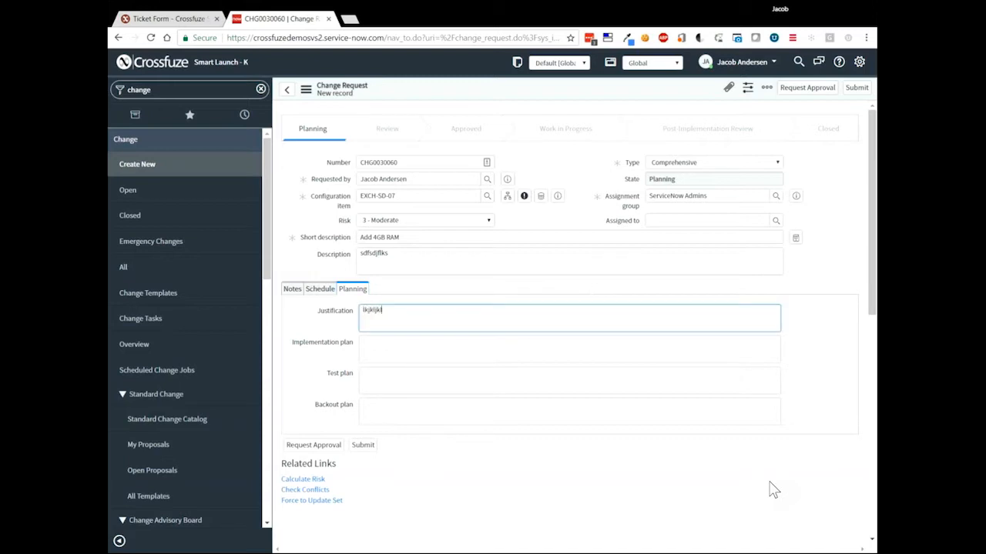
{"action": "type", "text": "jkljklj jkljk"}
{"action": "key", "text": "Tab"}
{"action": "type", "text": "lkjkljkljkljk"}
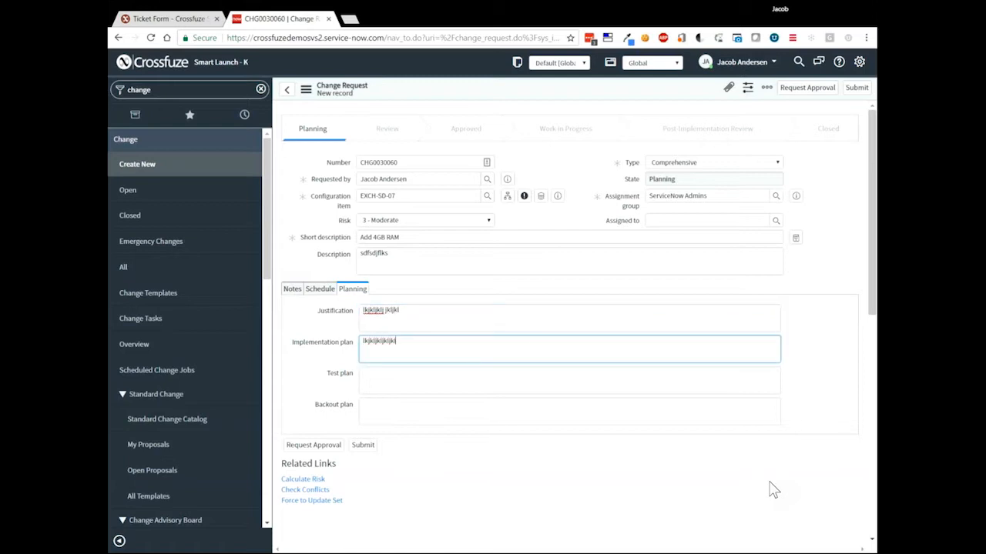
{"action": "type", "text": "l"}
{"action": "key", "text": "Tab"}
{"action": "type", "text": "jkljklj"}
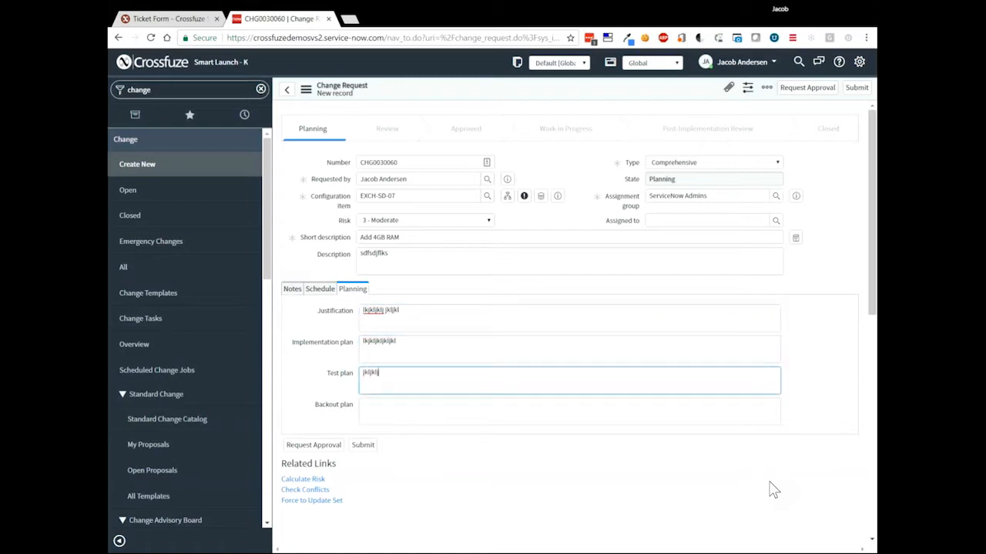
{"action": "type", "text": "jklj"}
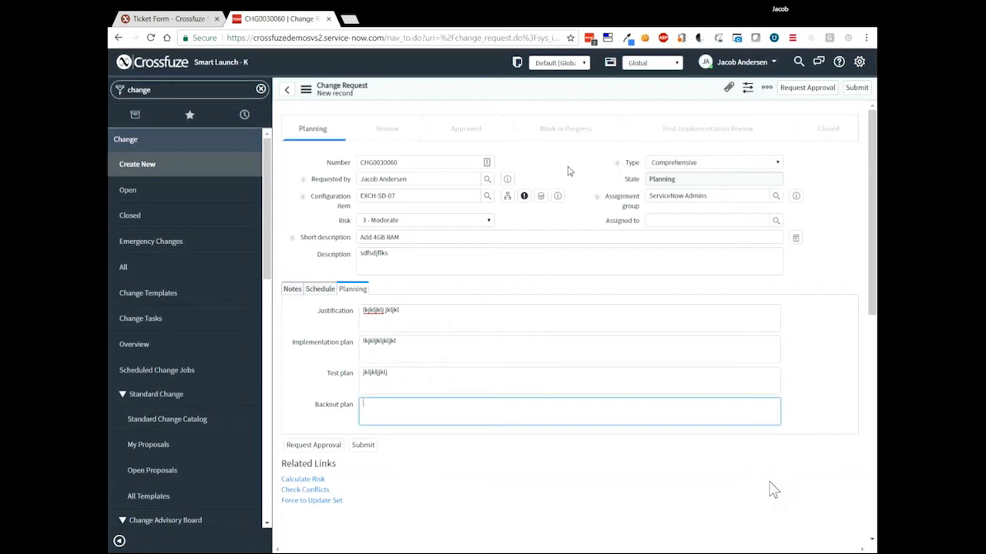
{"action": "right_click", "coordinate": [574, 103]}
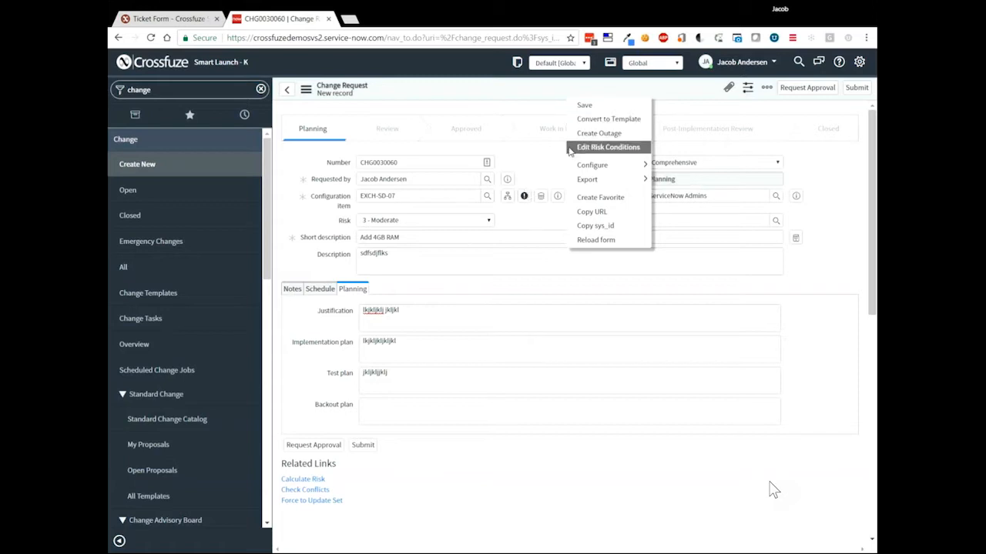
{"action": "left_click", "coordinate": [587, 108]}
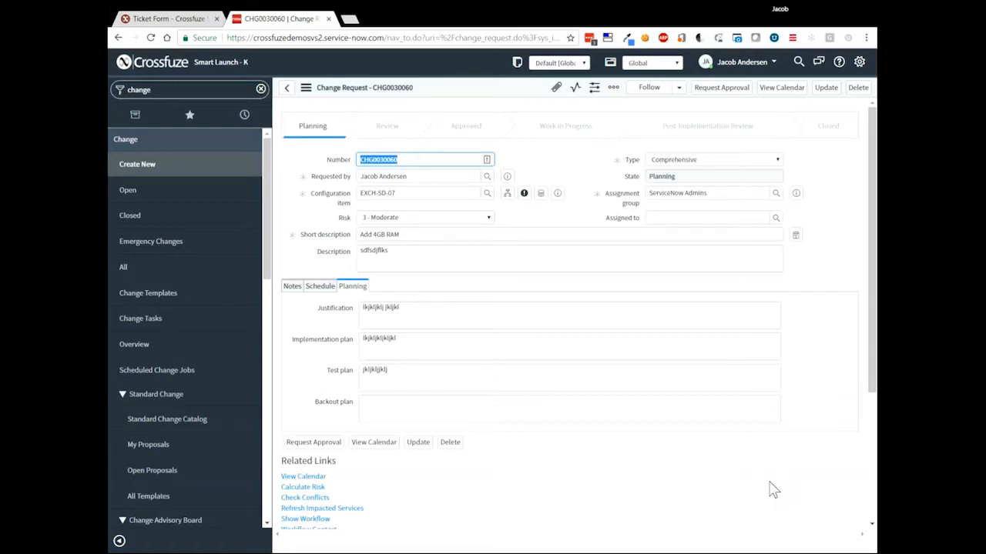
Step: Fill the mandatory backout plan with "ljkkljlkj lkj lkj" and request approval for the change
{"action": "left_click", "coordinate": [728, 90]}
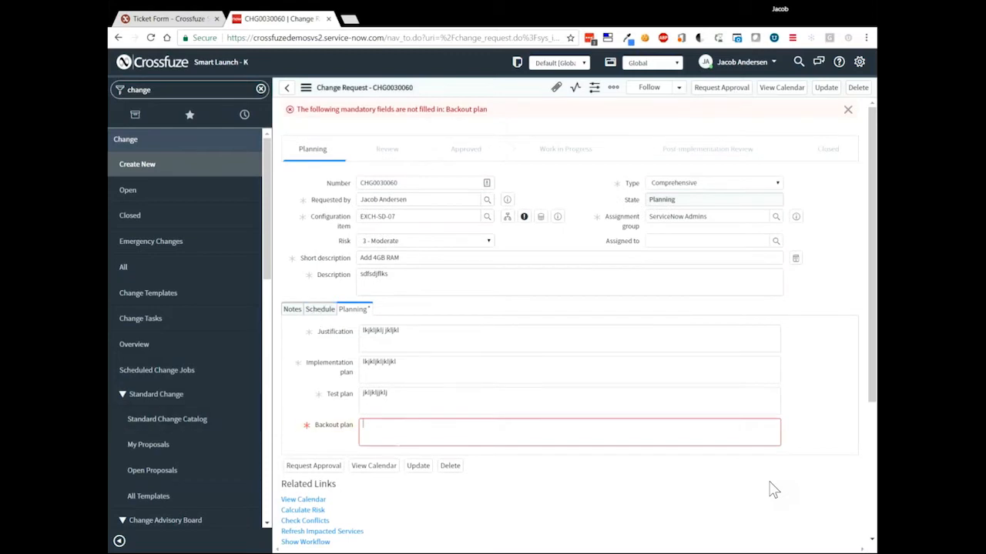
{"action": "type", "text": "ljkkljlkj lkj lkj"}
{"action": "left_click", "coordinate": [727, 89]}
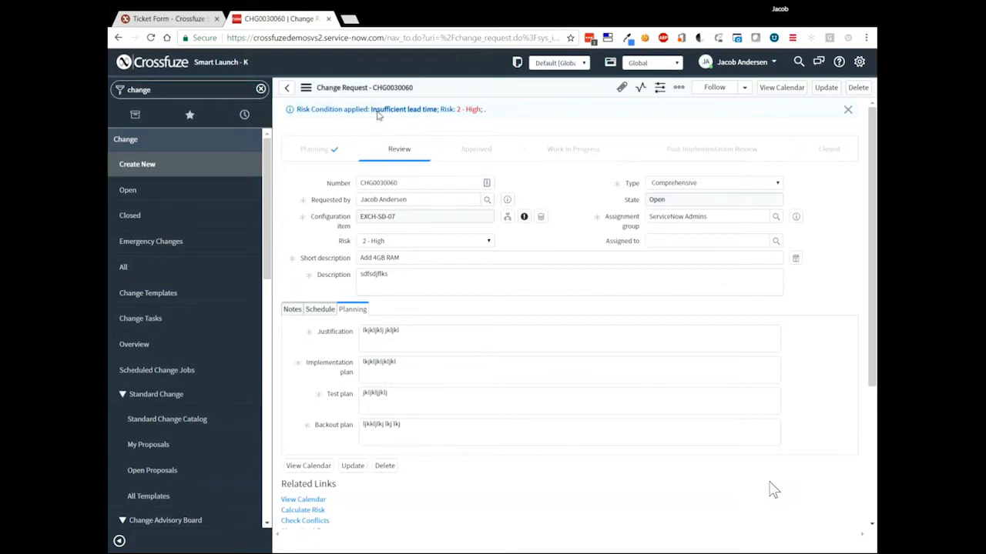
Step: Examine the applied risk condition, the affected CIs and the impacted services of the change request
{"action": "left_click_drag", "start_coordinate": [376, 111], "coordinate": [506, 110]}
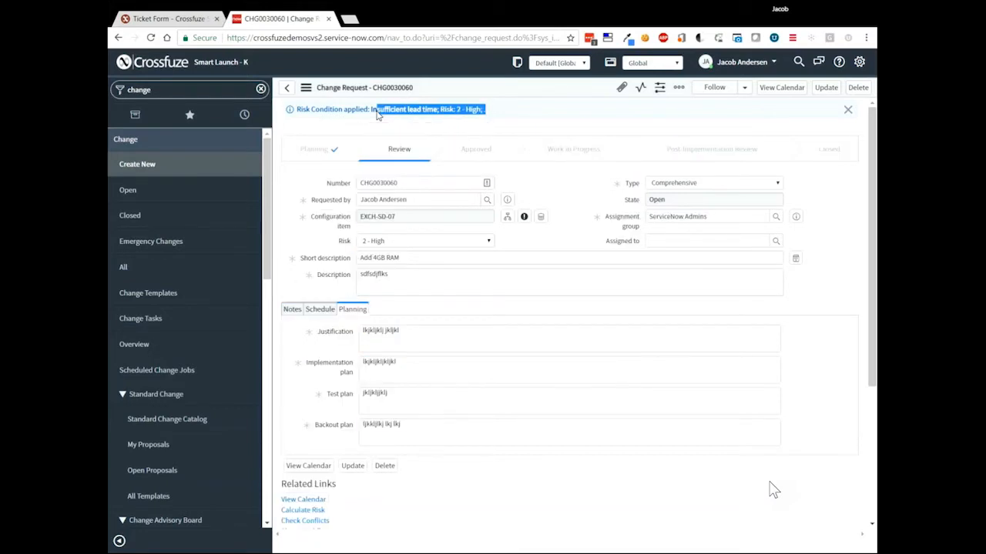
{"action": "left_click", "coordinate": [507, 110]}
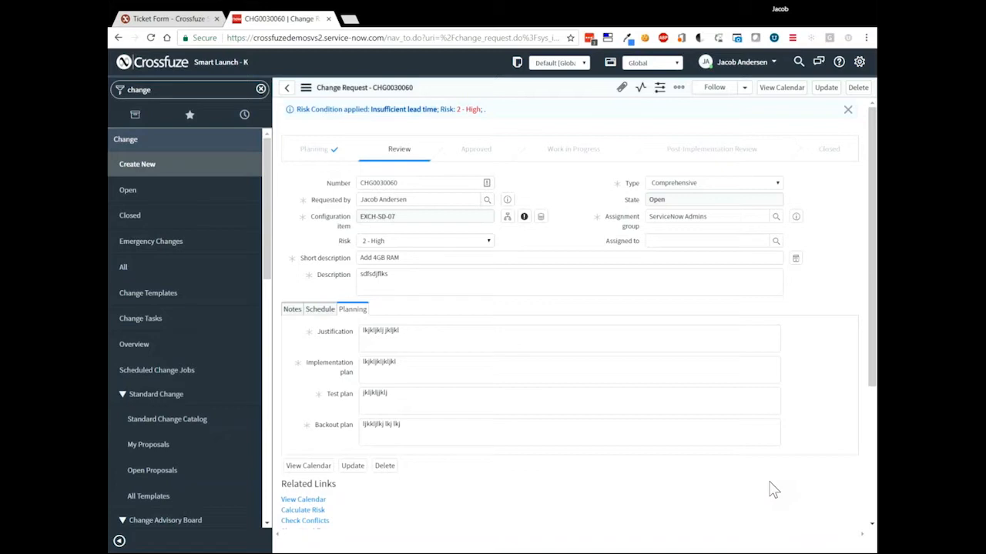
{"action": "scroll", "coordinate": [412, 476], "scroll_direction": "down", "scroll_amount": 1}
{"action": "scroll", "coordinate": [412, 475], "scroll_direction": "up", "scroll_amount": 1}
{"action": "scroll", "coordinate": [530, 482], "scroll_direction": "down", "scroll_amount": 2}
{"action": "scroll", "coordinate": [530, 482], "scroll_direction": "down", "scroll_amount": 3}
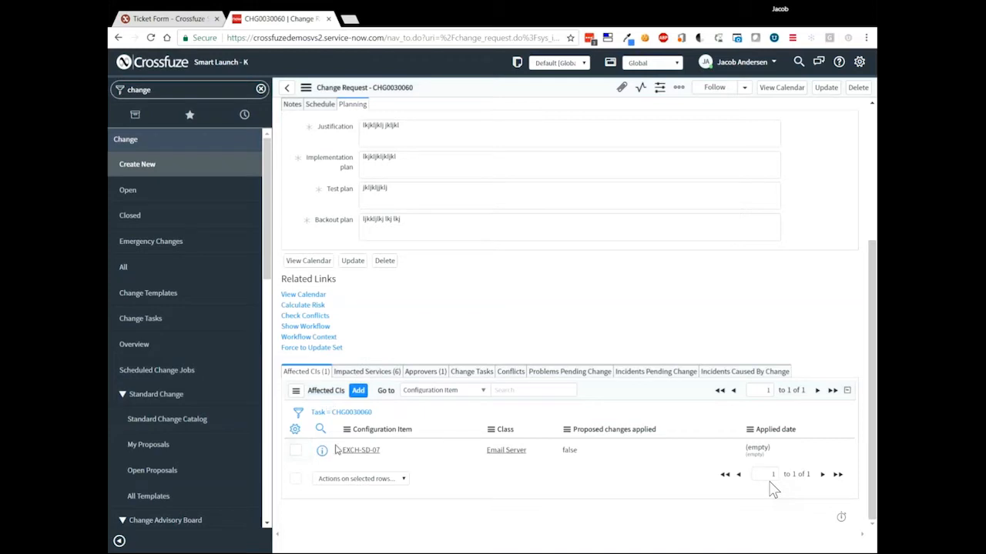
{"action": "triple_click", "coordinate": [394, 453]}
{"action": "left_click", "coordinate": [345, 517]}
{"action": "left_click", "coordinate": [362, 371]}
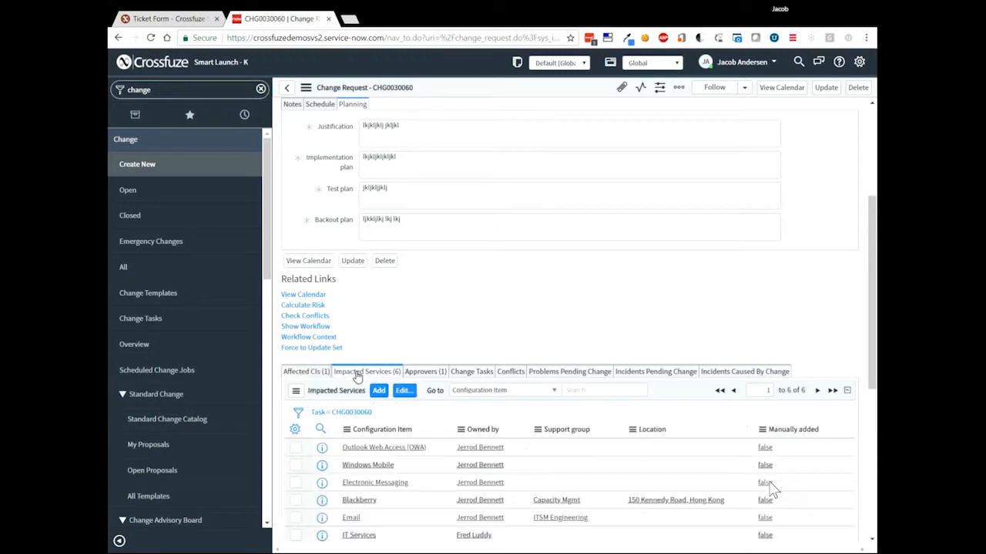
{"action": "scroll", "coordinate": [456, 447], "scroll_direction": "down", "scroll_amount": 1}
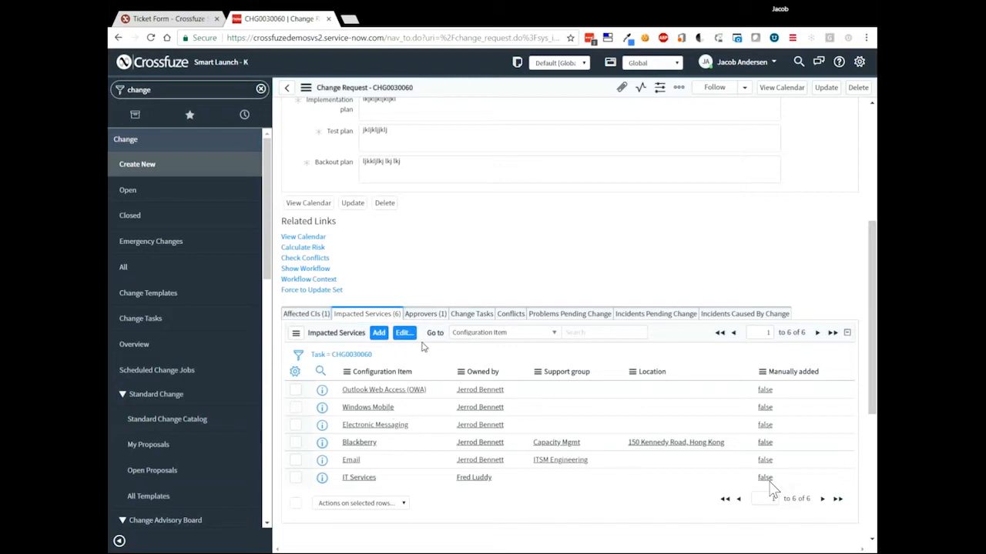
Step: Approve the requested manager approval in the change request's approvers list
{"action": "left_click", "coordinate": [422, 315]}
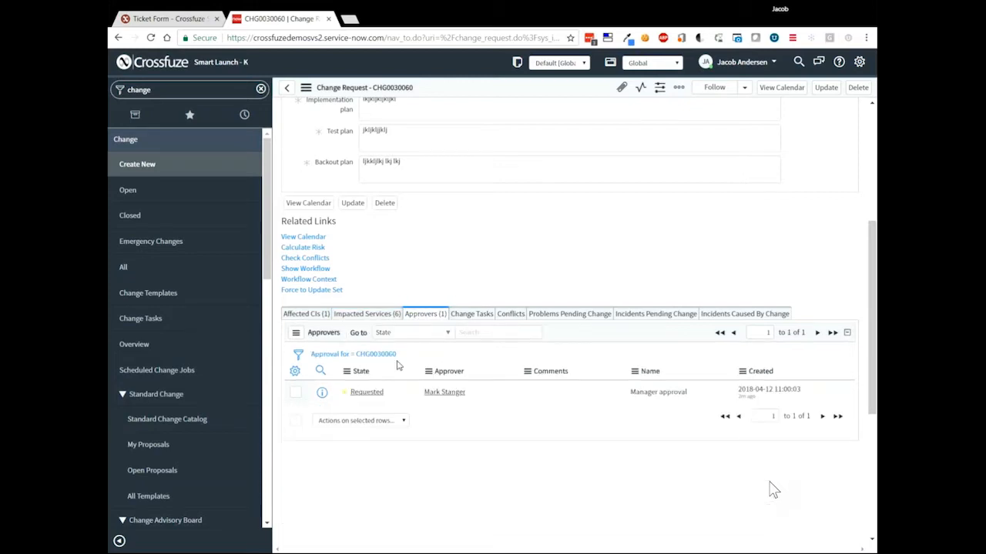
{"action": "right_click", "coordinate": [378, 393]}
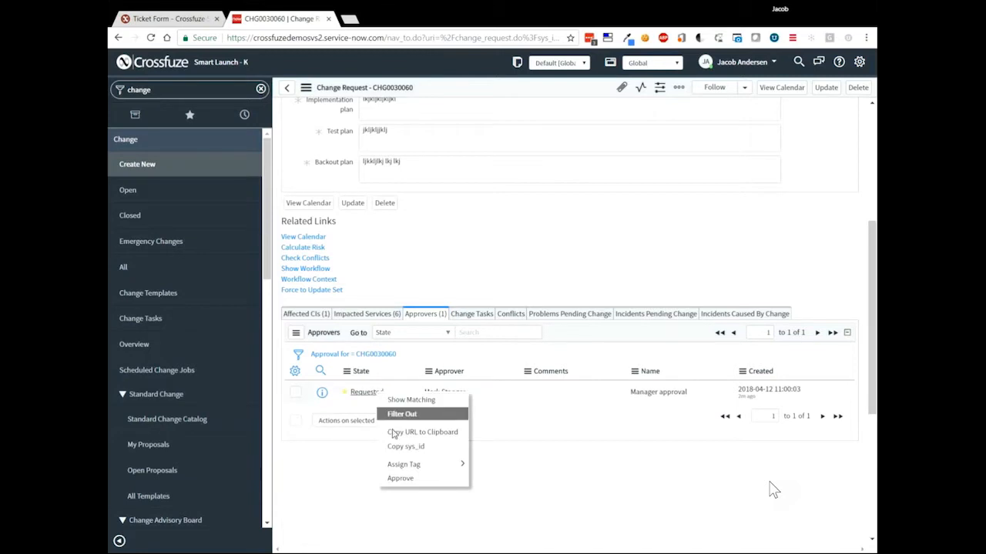
{"action": "left_click", "coordinate": [401, 479]}
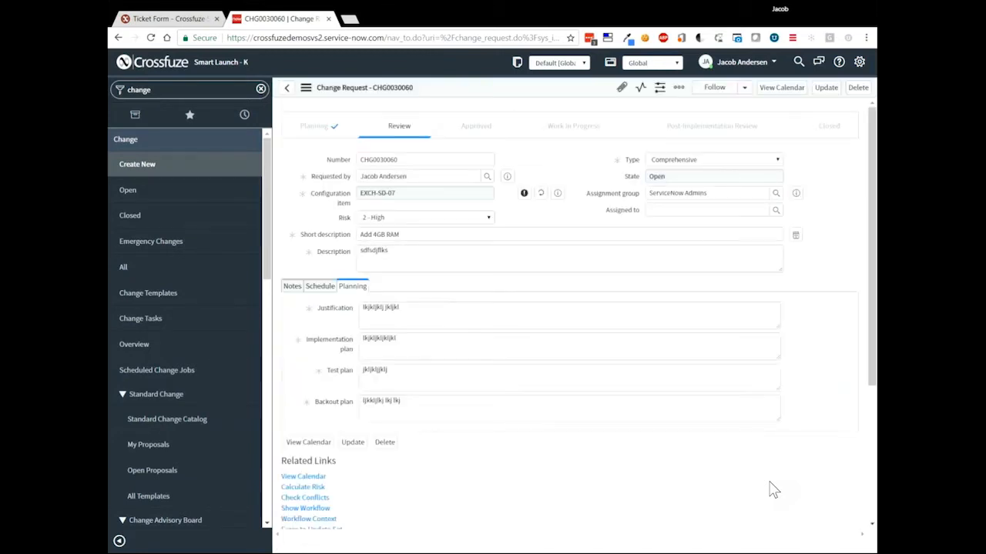
Step: Compare the impacted services' owners with the approvers and approve both Impacted Services approvals
{"action": "scroll", "coordinate": [774, 490], "scroll_direction": "down", "scroll_amount": 3}
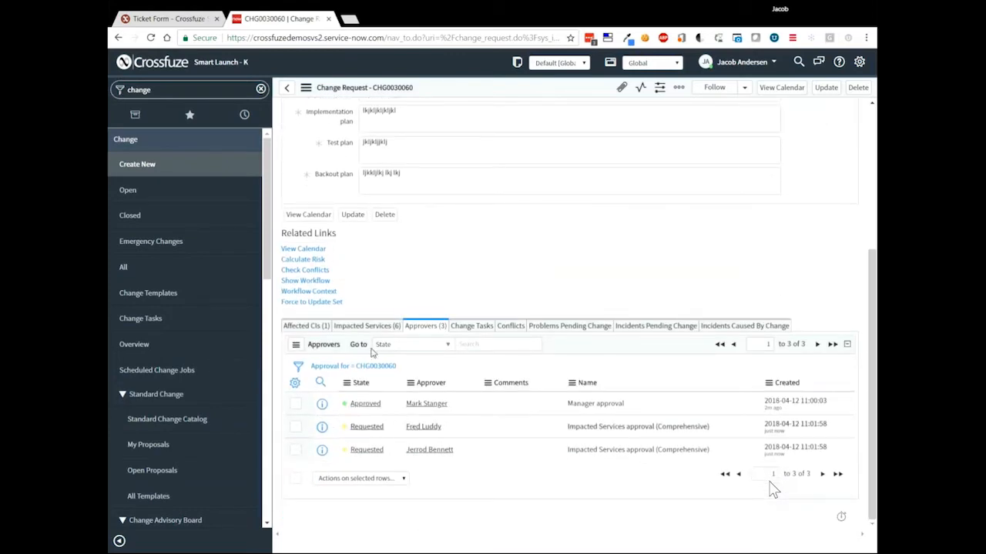
{"action": "left_click", "coordinate": [367, 326]}
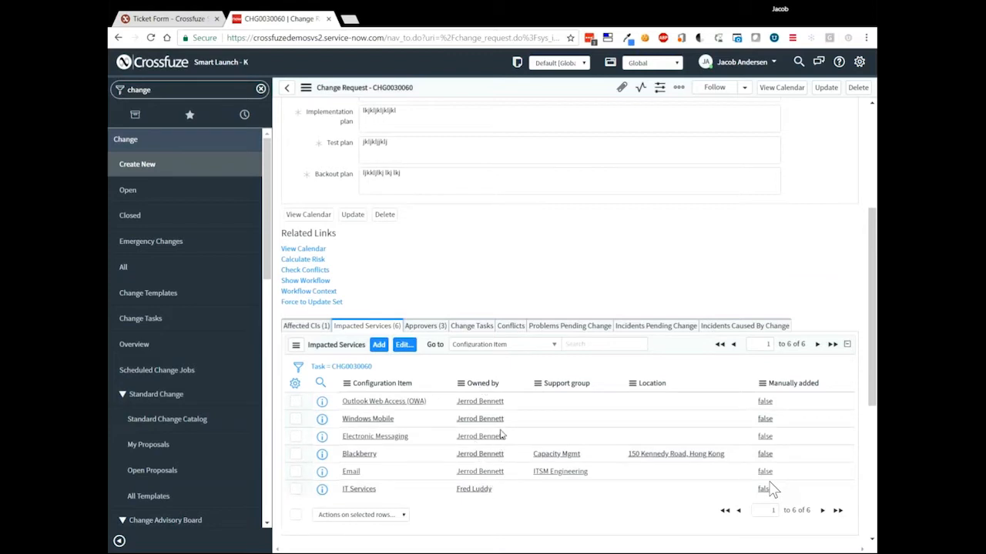
{"action": "left_click", "coordinate": [422, 327]}
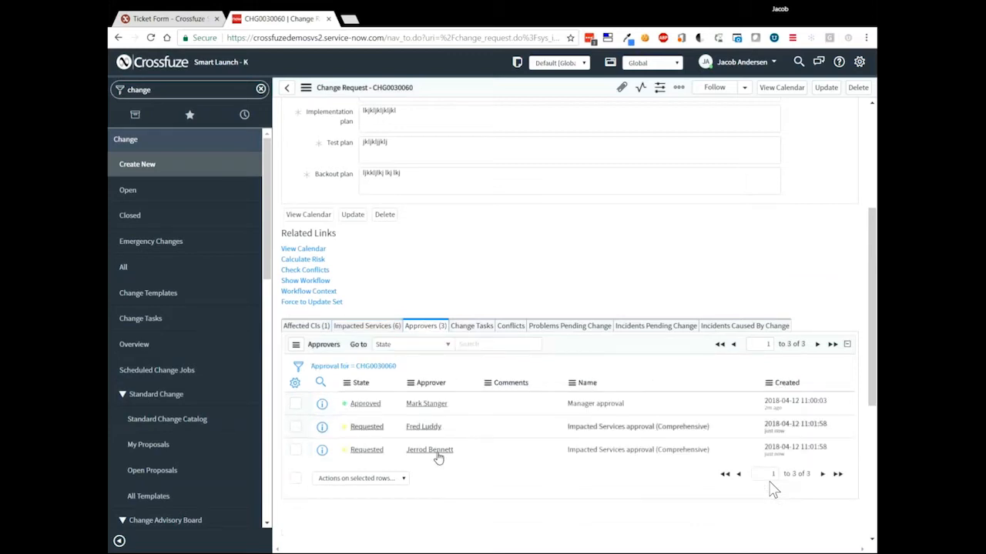
{"action": "right_click", "coordinate": [357, 434]}
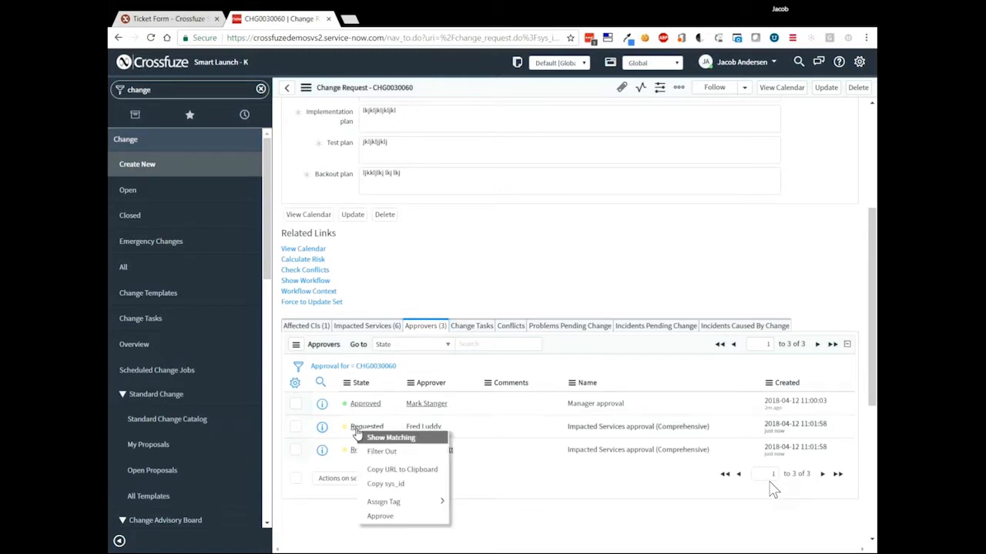
{"action": "left_click", "coordinate": [379, 517]}
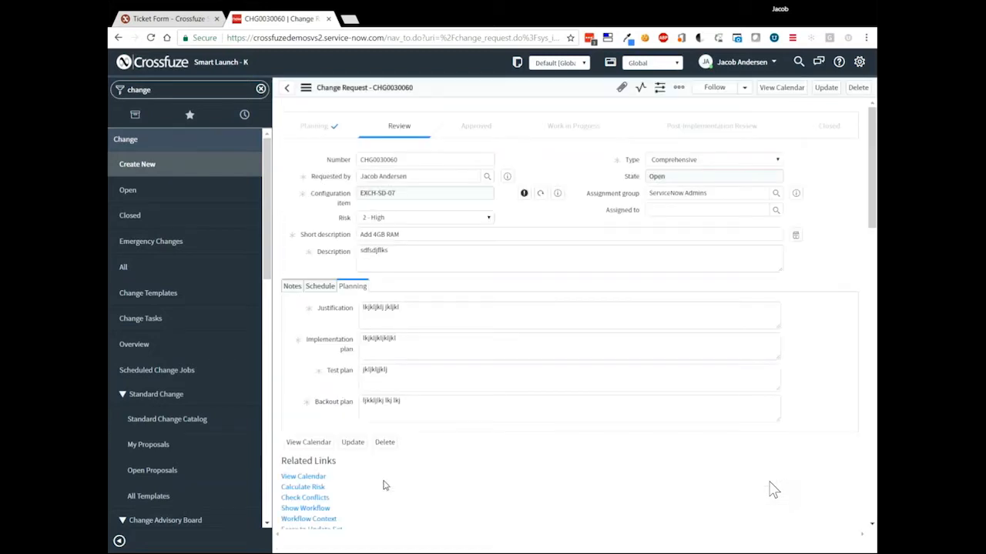
{"action": "right_click", "coordinate": [376, 470]}
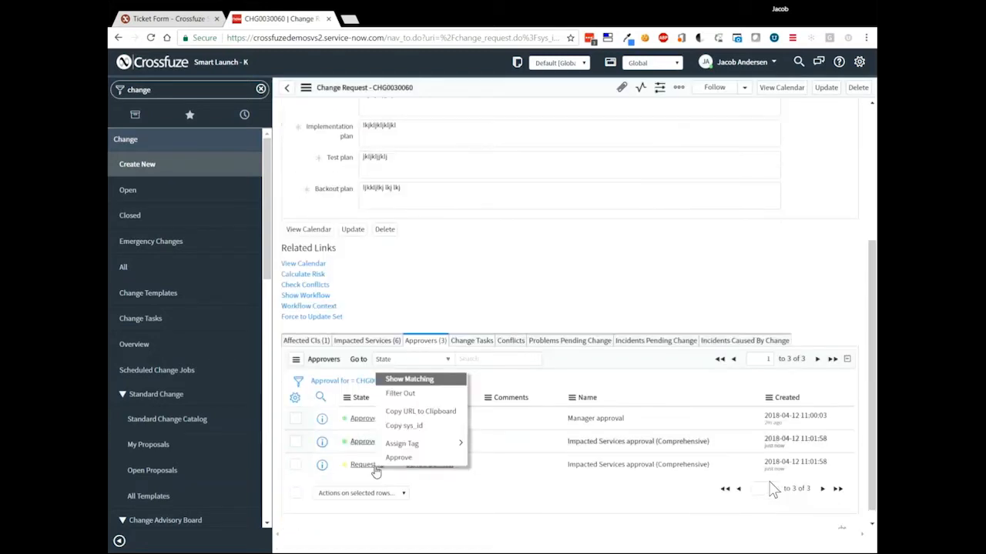
{"action": "left_click", "coordinate": [390, 460]}
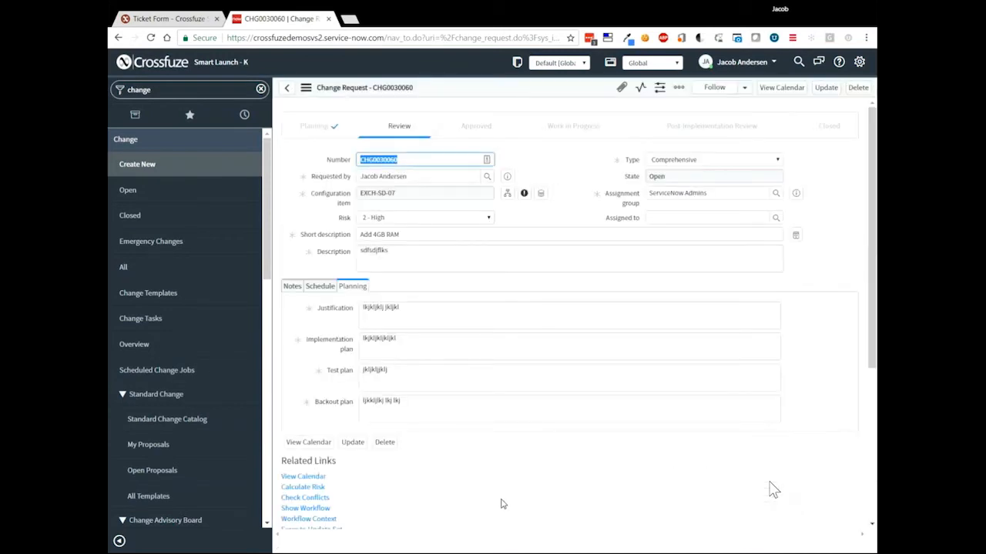
Step: Approve the requested Change Mgt approval assigned to the Change Manager
{"action": "scroll", "coordinate": [501, 505], "scroll_direction": "down", "scroll_amount": 3}
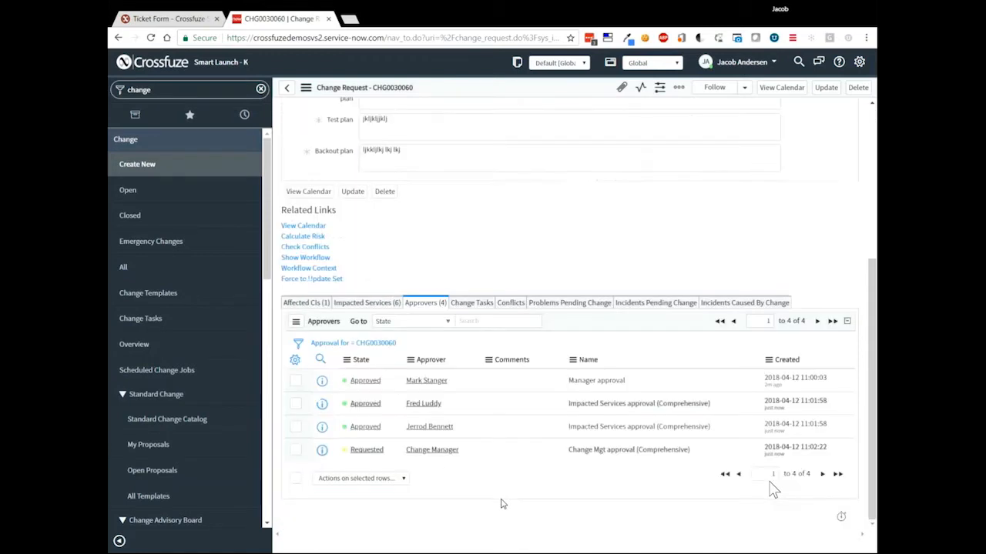
{"action": "right_click", "coordinate": [368, 451]}
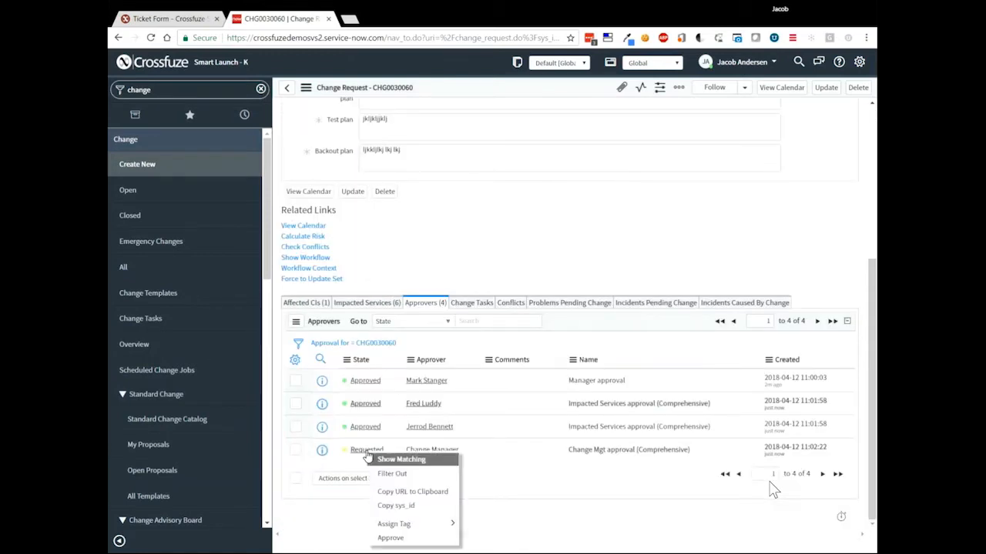
{"action": "left_click", "coordinate": [390, 538]}
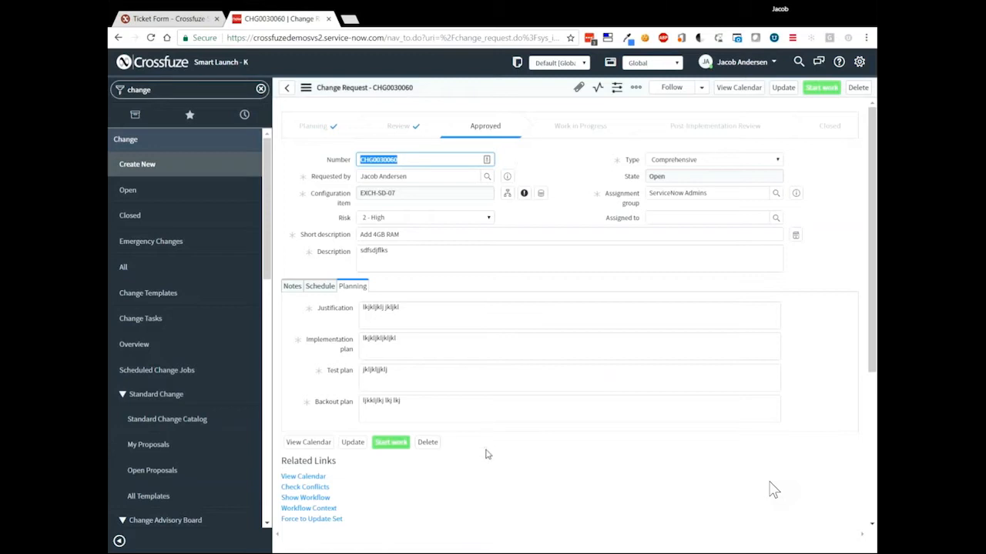
Step: View the change's schedule in the change calendar and return to the change request form
{"action": "scroll", "coordinate": [462, 450], "scroll_direction": "down", "scroll_amount": 1}
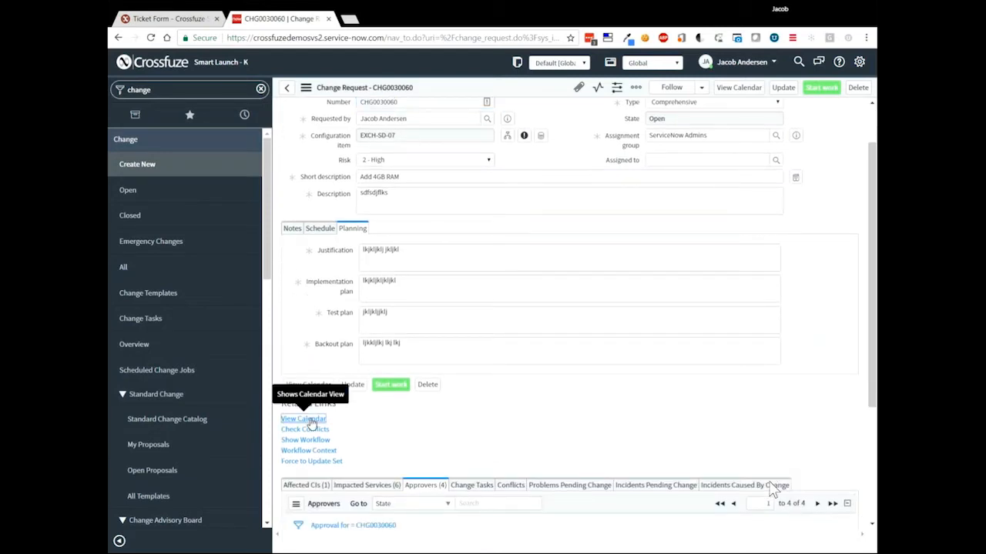
{"action": "left_click", "coordinate": [305, 419]}
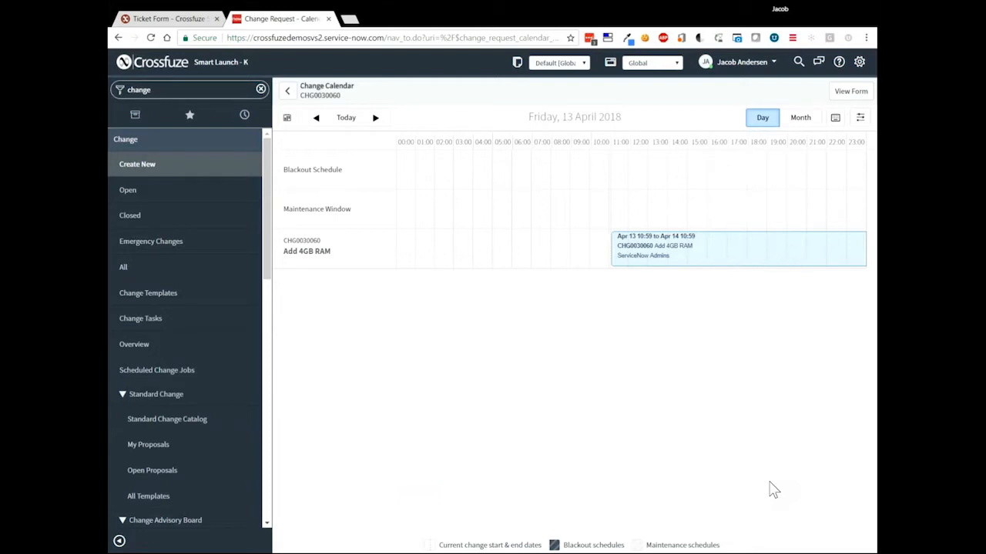
{"action": "left_click", "coordinate": [283, 91]}
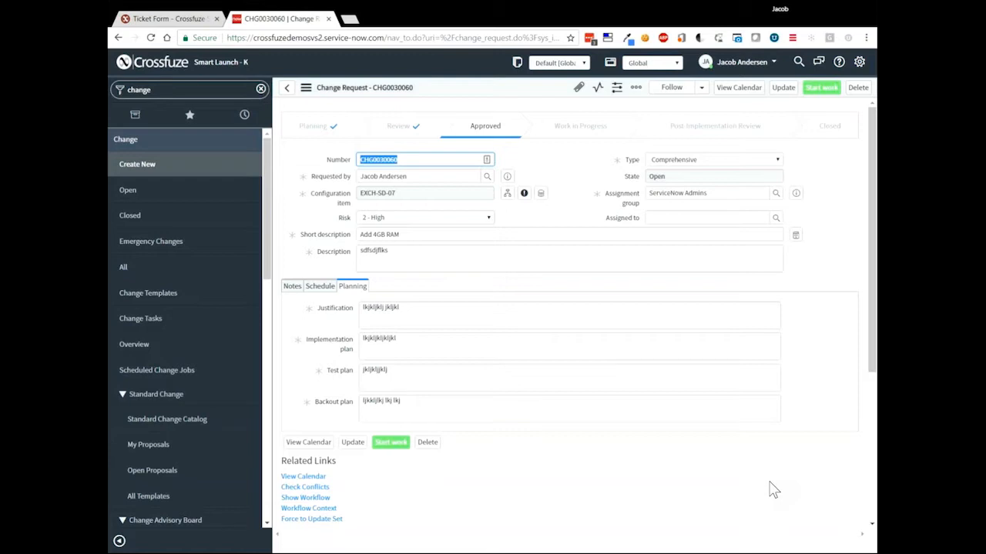
Step: Start work on the approved change and check its actual start date in the schedule
{"action": "left_click", "coordinate": [382, 447]}
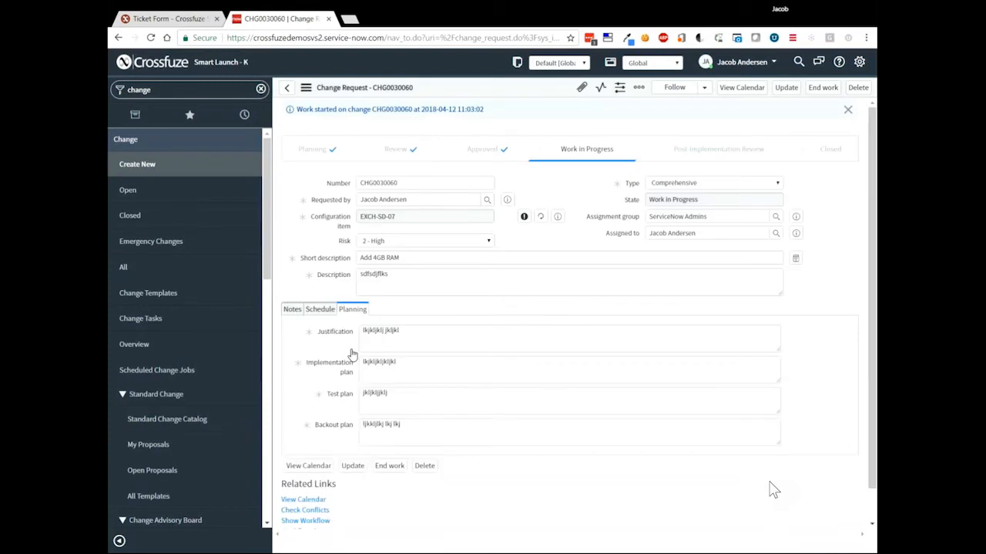
{"action": "left_click", "coordinate": [322, 310]}
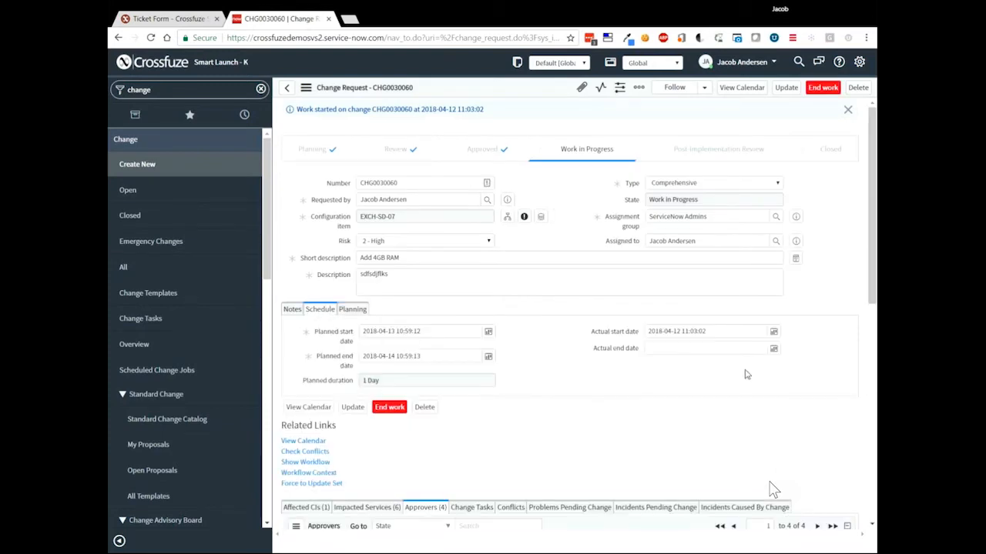
{"action": "left_click_drag", "start_coordinate": [706, 331], "coordinate": [647, 331]}
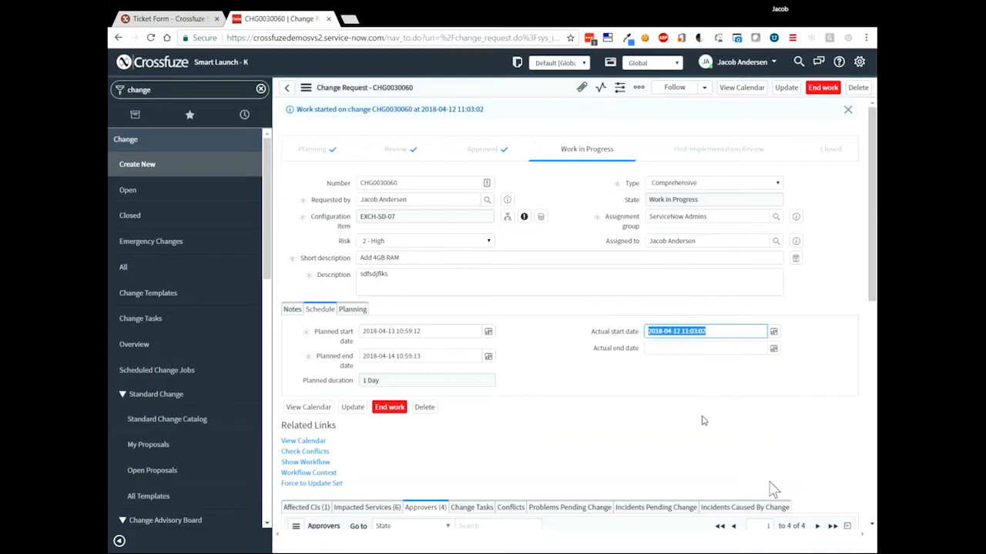
Step: End work on the comprehensive change request and check its closure substate
{"action": "left_click", "coordinate": [822, 88]}
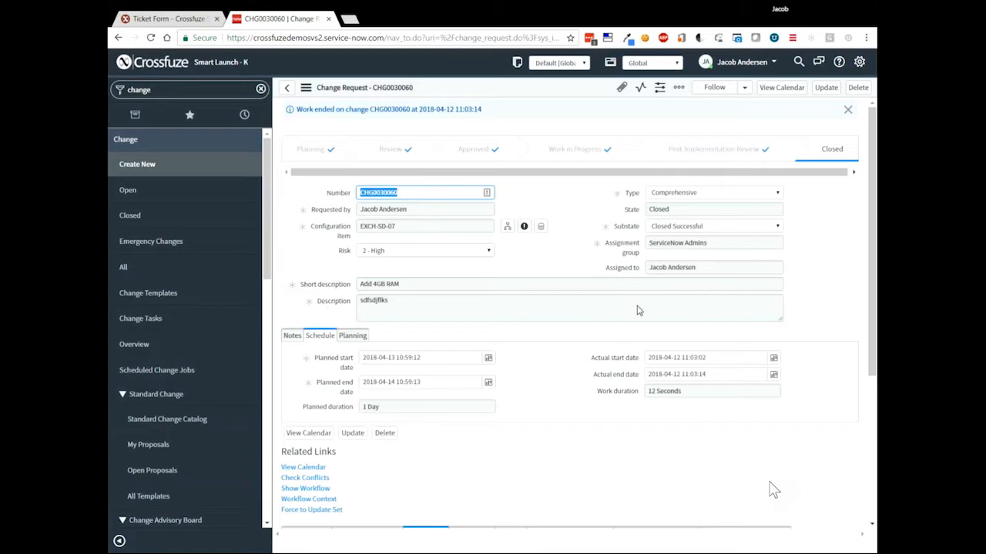
{"action": "left_click", "coordinate": [713, 231]}
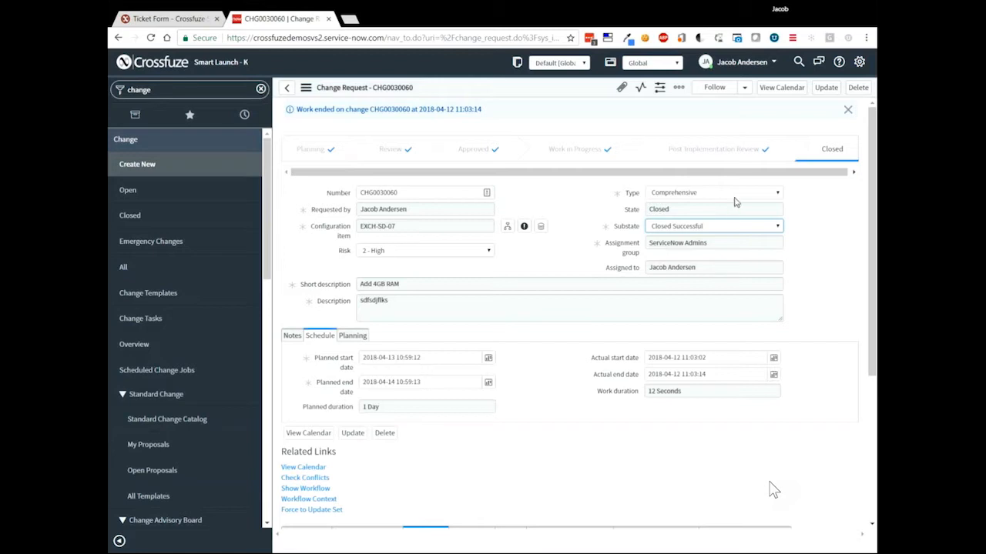
{"action": "left_click", "coordinate": [815, 231]}
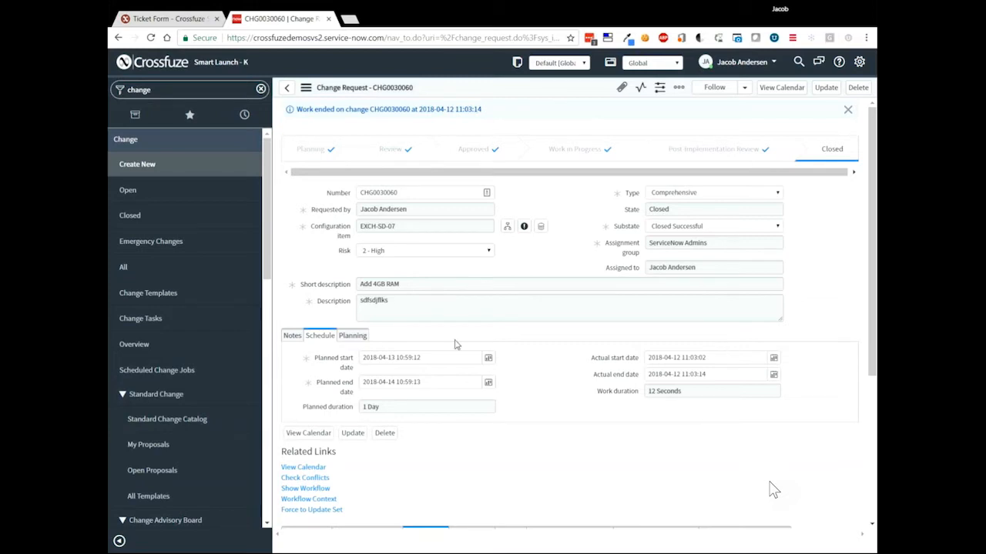
Step: Check the closed change request's related list of change tasks and return to the main form details
{"action": "scroll", "coordinate": [535, 404], "scroll_direction": "down", "scroll_amount": 3}
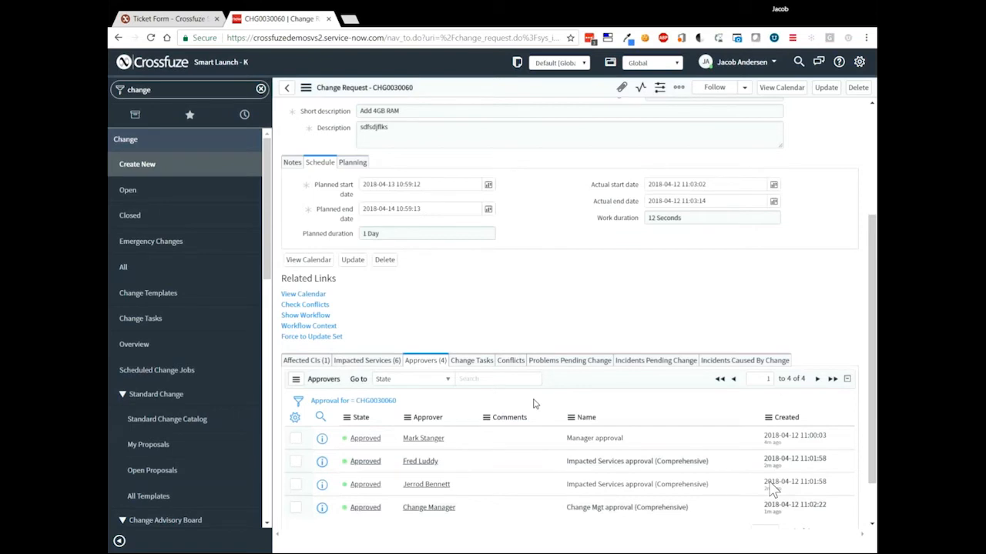
{"action": "left_click", "coordinate": [485, 361]}
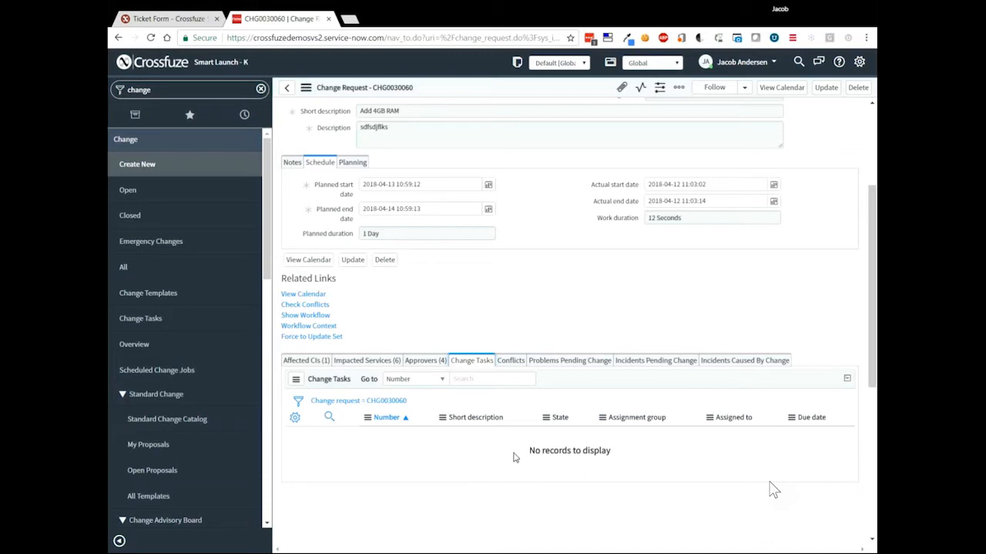
{"action": "scroll", "coordinate": [514, 457], "scroll_direction": "up", "scroll_amount": 1}
{"action": "scroll", "coordinate": [515, 457], "scroll_direction": "up", "scroll_amount": 1}
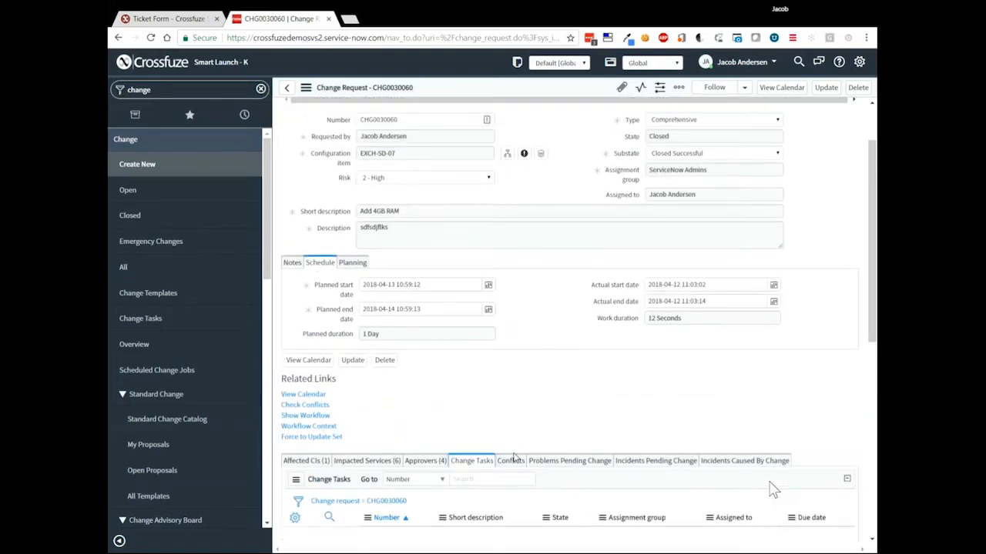
{"action": "scroll", "coordinate": [514, 458], "scroll_direction": "up", "scroll_amount": 1}
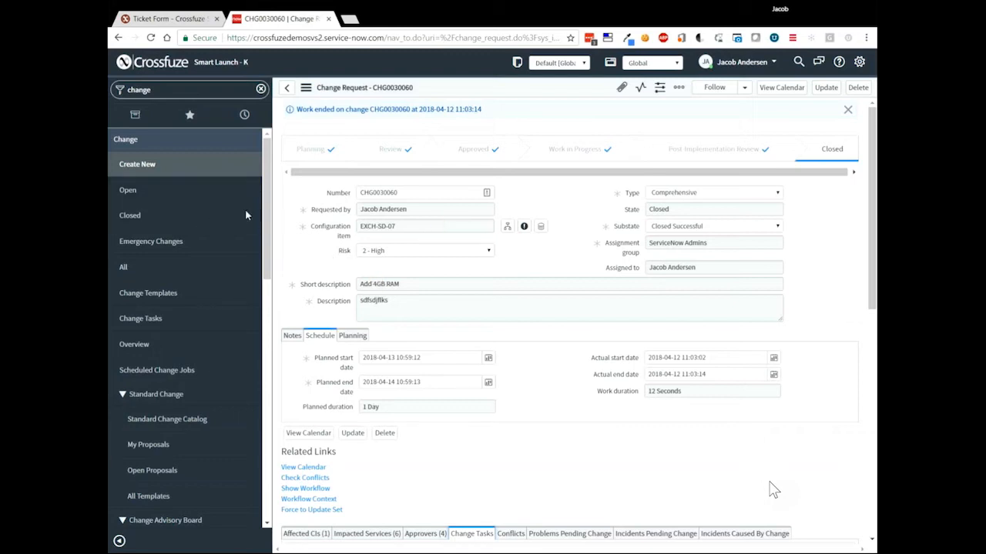
Step: Filter the application navigator by "service catalo" and open the request catalog in the Crossfuze self-service portal
{"action": "left_click", "coordinate": [154, 94]}
{"action": "double_click", "coordinate": [154, 93]}
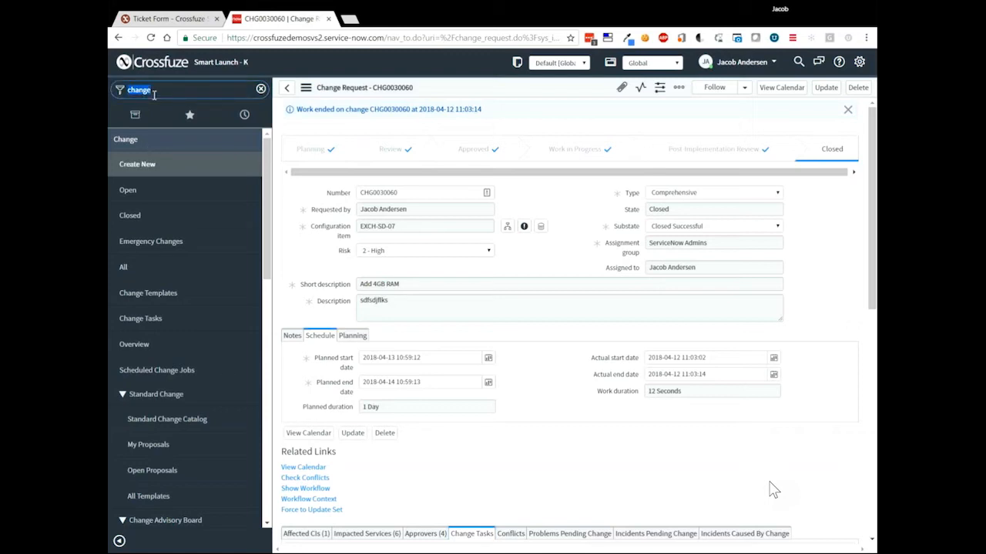
{"action": "type", "text": "service catalo"}
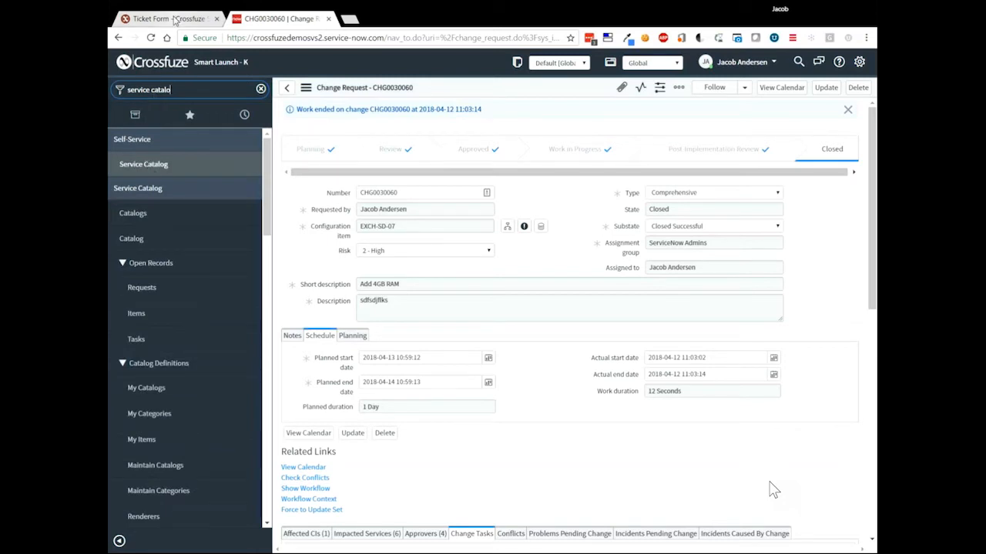
{"action": "left_click", "coordinate": [171, 18]}
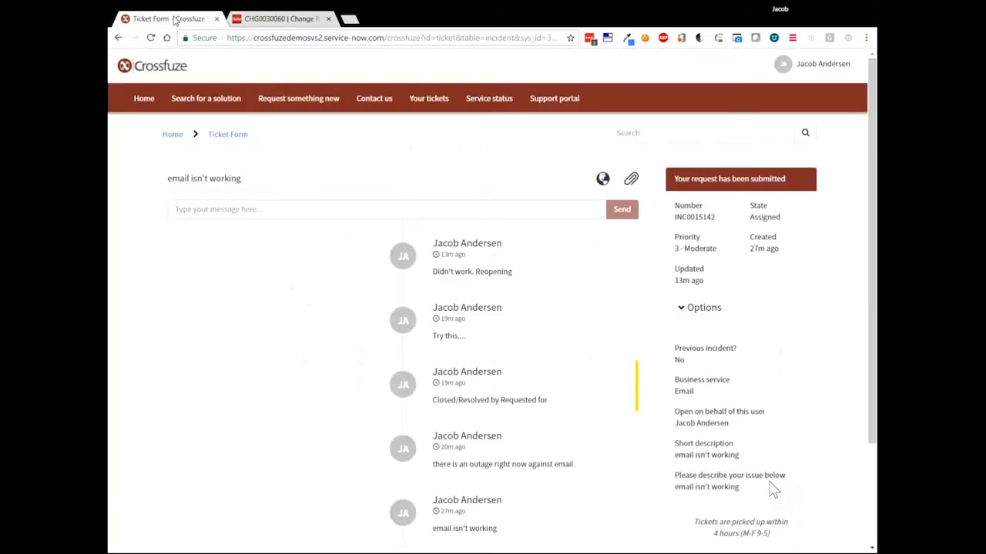
{"action": "left_click", "coordinate": [293, 104]}
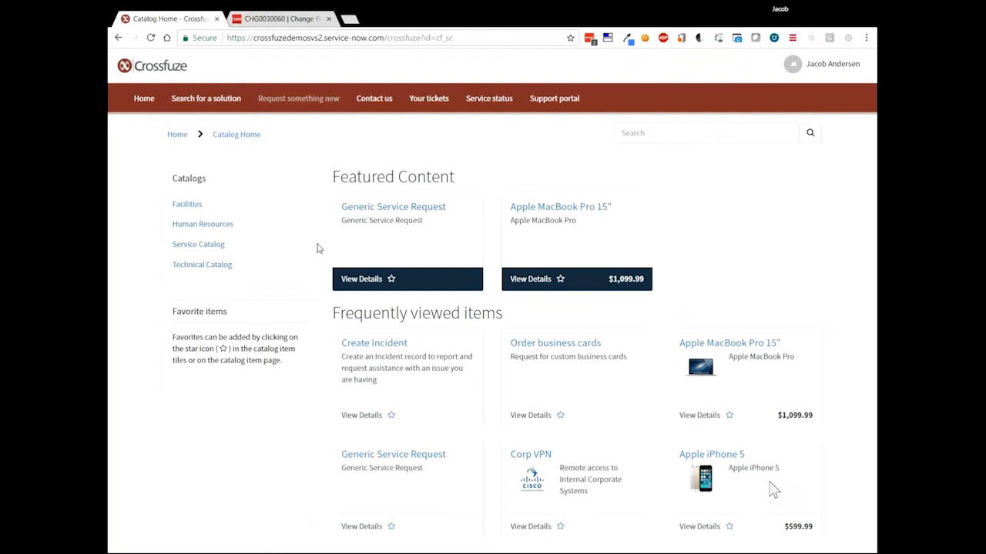
Step: Return to the ServiceNow back end and open the Order business cards item from the maintained catalog items
{"action": "left_click", "coordinate": [258, 17]}
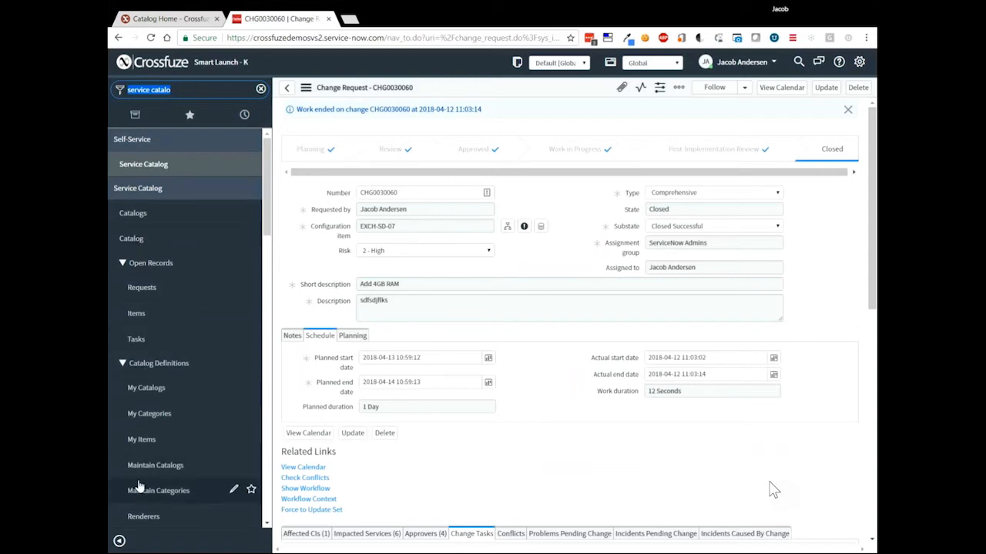
{"action": "scroll", "coordinate": [139, 486], "scroll_direction": "down", "scroll_amount": 3}
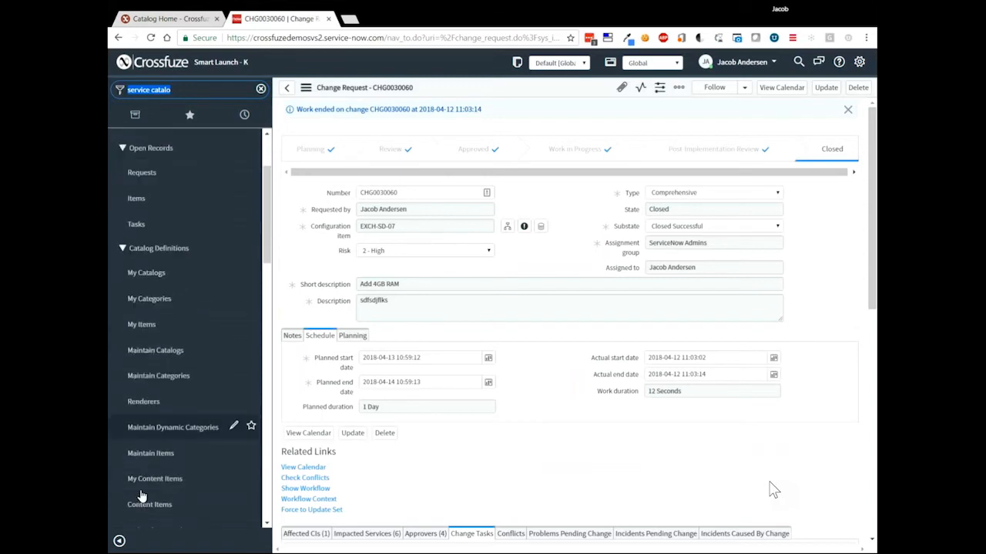
{"action": "left_click", "coordinate": [154, 453]}
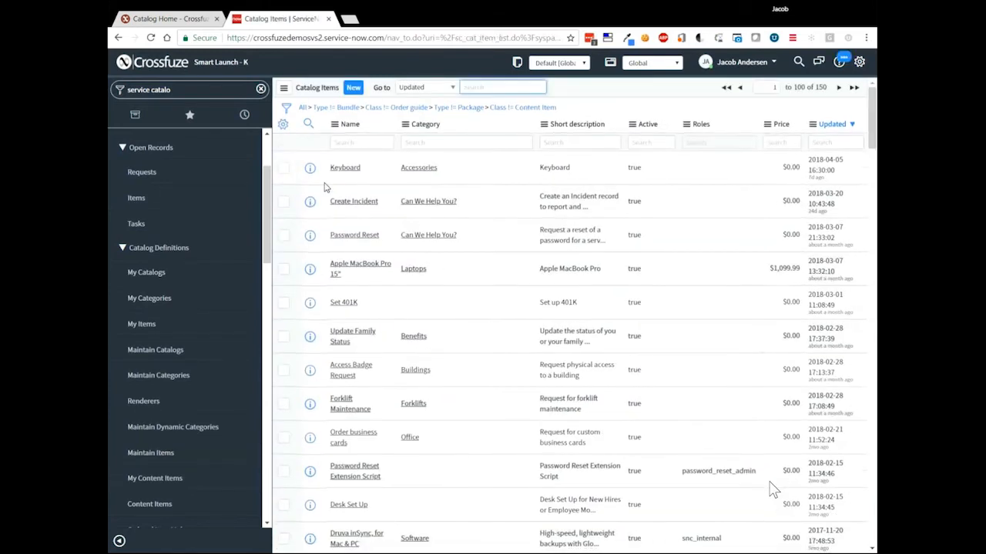
{"action": "left_click", "coordinate": [366, 435]}
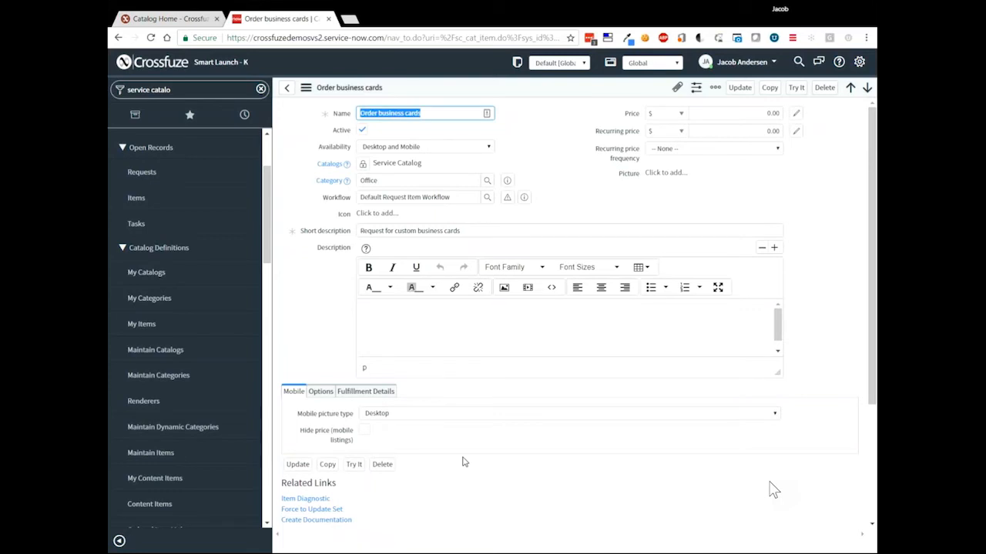
Step: Examine the Order business cards item's variables, workflow, name and short description
{"action": "scroll", "coordinate": [462, 462], "scroll_direction": "down", "scroll_amount": 3}
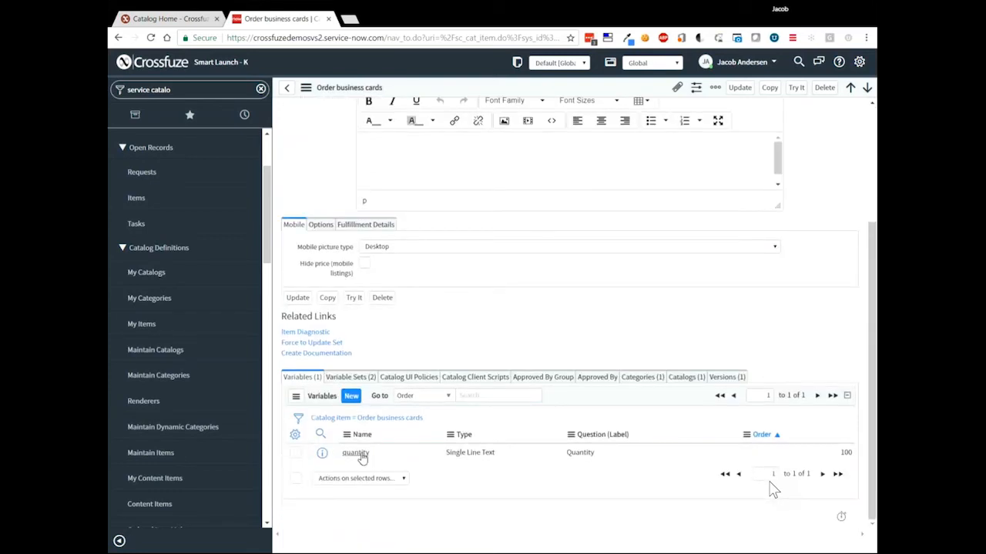
{"action": "scroll", "coordinate": [772, 489], "scroll_direction": "up", "scroll_amount": 3}
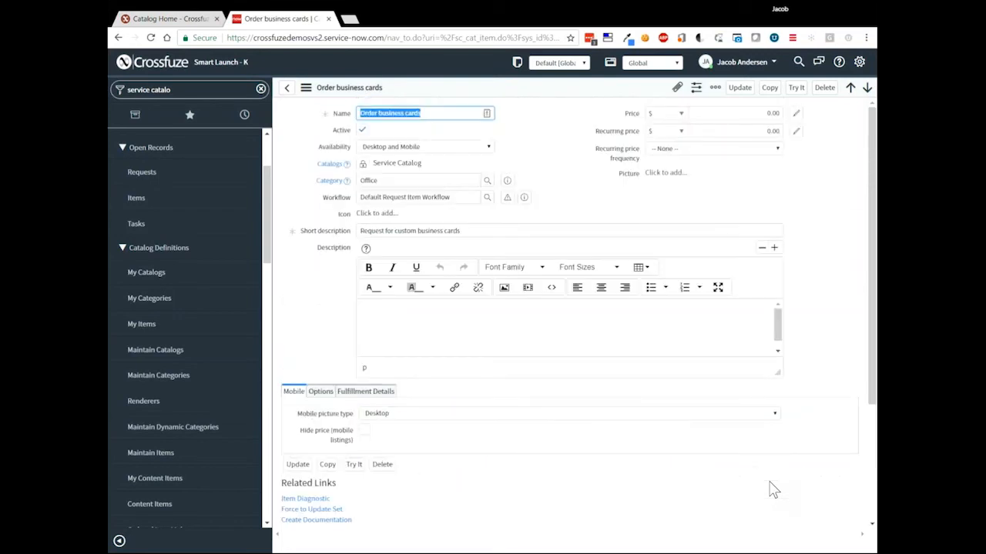
{"action": "left_click_drag", "start_coordinate": [457, 198], "coordinate": [359, 198]}
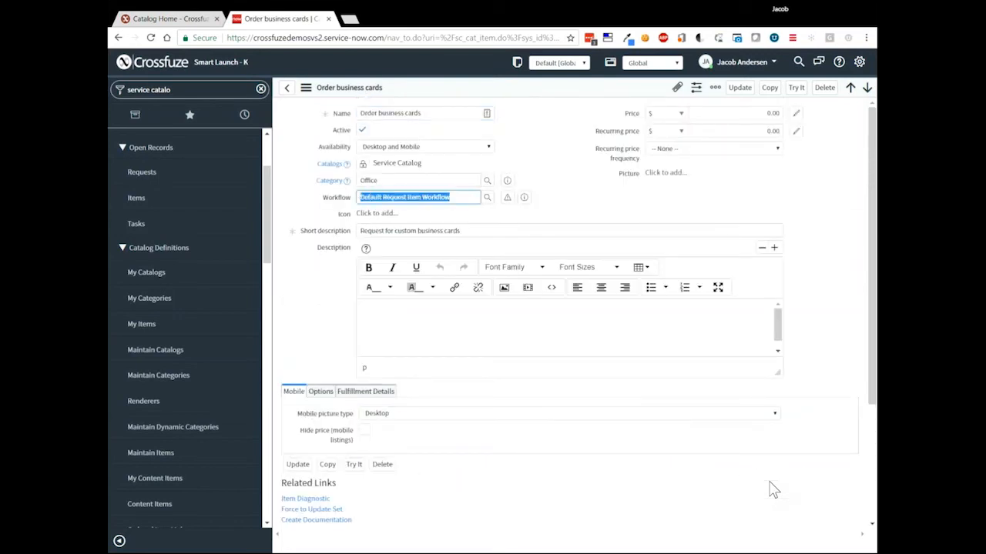
{"action": "left_click", "coordinate": [655, 189]}
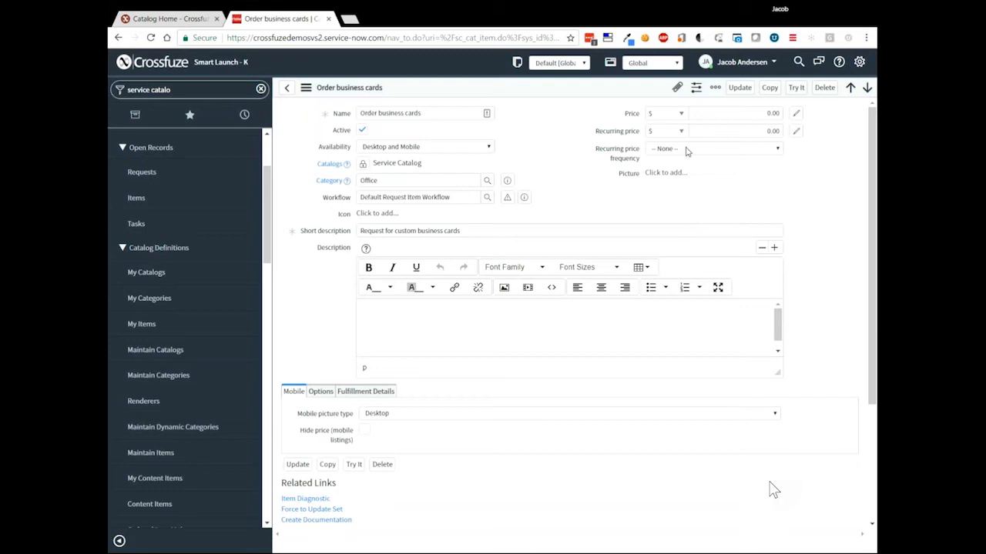
{"action": "left_click", "coordinate": [483, 113]}
{"action": "key", "text": "ctrl+a"}
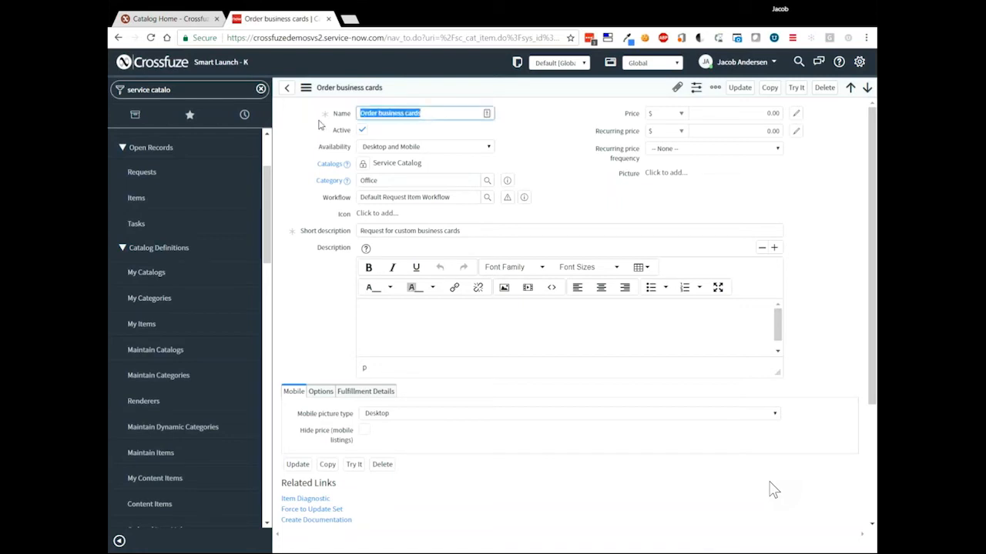
{"action": "left_click_drag", "start_coordinate": [466, 231], "coordinate": [304, 233]}
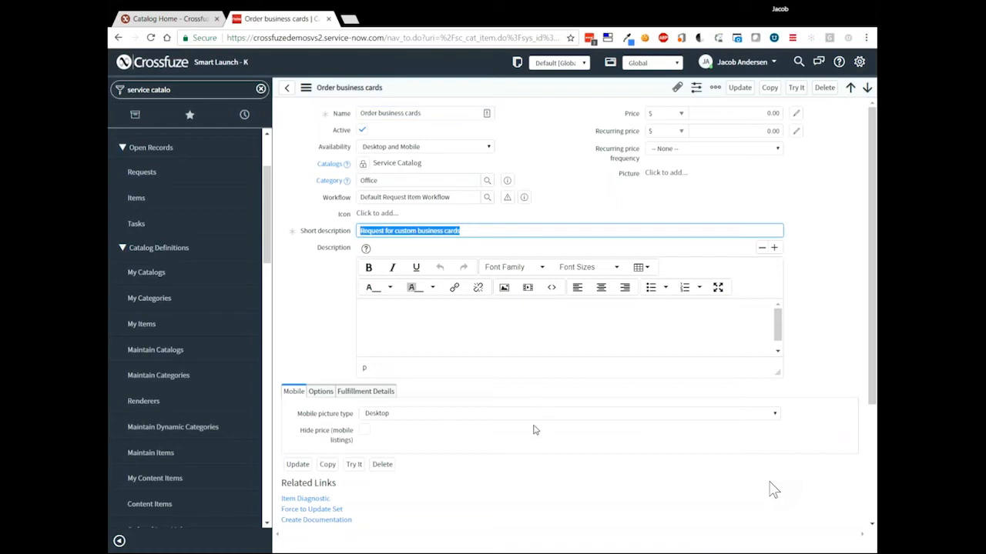
Step: Examine the catalog item's fulfillment details, including its approval requirement and fulfillment group
{"action": "left_click", "coordinate": [379, 398]}
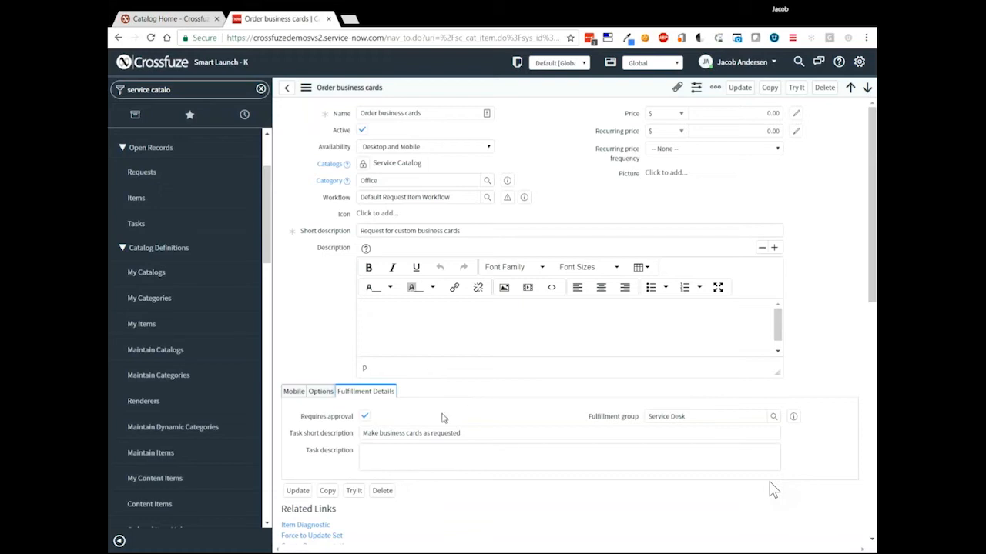
{"action": "left_click", "coordinate": [364, 417]}
{"action": "left_click_drag", "start_coordinate": [687, 416], "coordinate": [650, 417]}
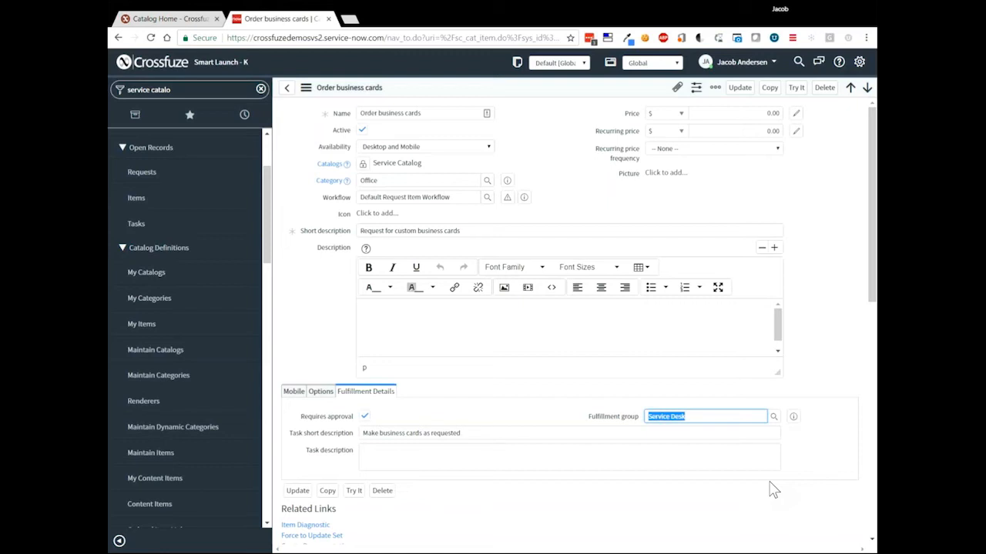
{"action": "key", "text": "Tab"}
{"action": "type", "text": "sdkfj klsdj klsdfj slk;lj sdf"}
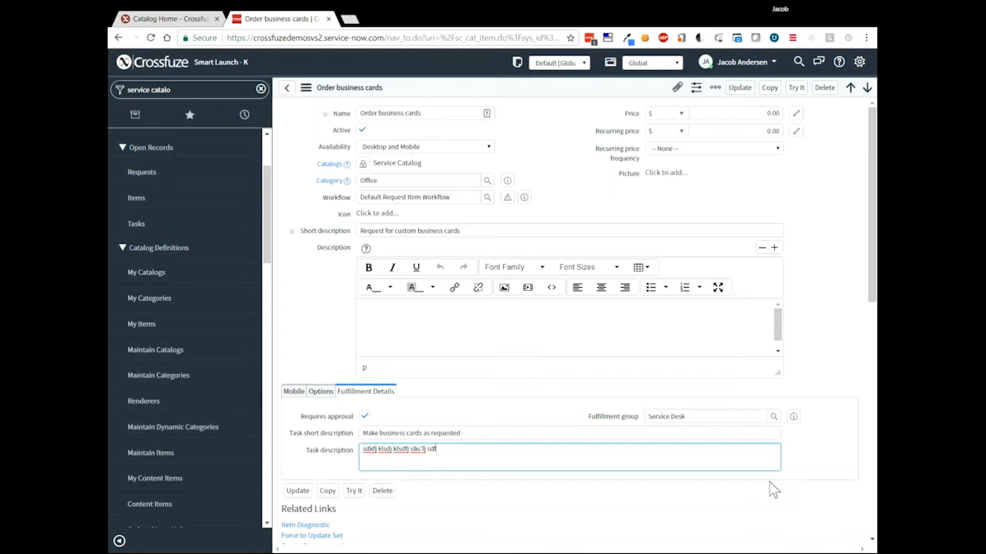
{"action": "key", "text": "BackSpace"}
{"action": "key", "text": "BackSpace"}
{"action": "key", "text": "BackSpace"}
{"action": "key", "text": "BackSpace"}
{"action": "key", "text": "BackSpace"}
{"action": "key", "text": "BackSpace"}
{"action": "key", "text": "BackSpace"}
{"action": "key", "text": "BackSpace"}
{"action": "key", "text": "BackSpace"}
{"action": "key", "text": "BackSpace"}
{"action": "key", "text": "BackSpace"}
{"action": "key", "text": "BackSpace"}
{"action": "key", "text": "BackSpace"}
{"action": "key", "text": "BackSpace"}
{"action": "key", "text": "BackSpace"}
{"action": "key", "text": "BackSpace"}
{"action": "key", "text": "BackSpace"}
{"action": "key", "text": "BackSpace"}
{"action": "key", "text": "BackSpace"}
{"action": "key", "text": "BackSpace"}
{"action": "left_click", "coordinate": [459, 404]}
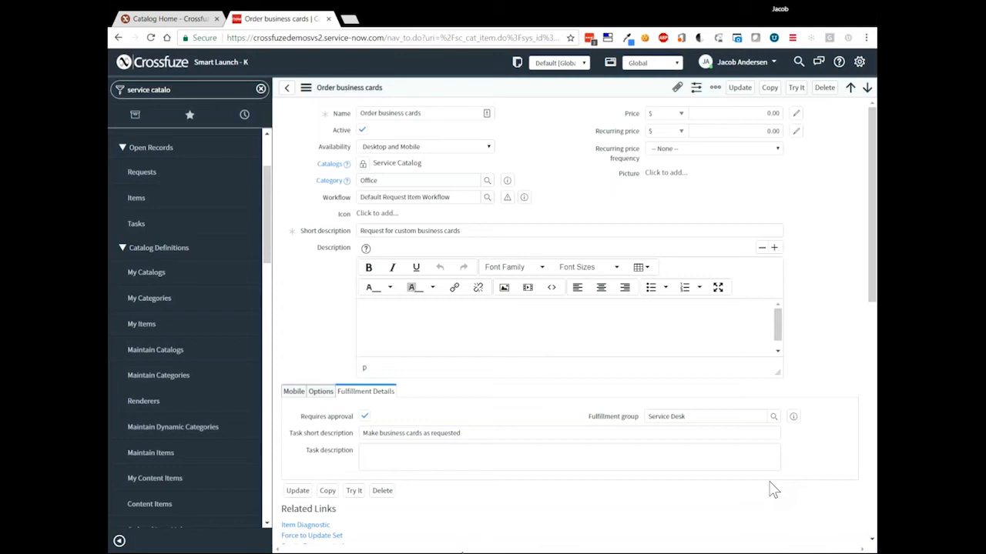
Step: Review the variables and variable sets attached to the Order business cards item
{"action": "scroll", "coordinate": [422, 507], "scroll_direction": "down", "scroll_amount": 1}
{"action": "scroll", "coordinate": [422, 508], "scroll_direction": "down", "scroll_amount": 5}
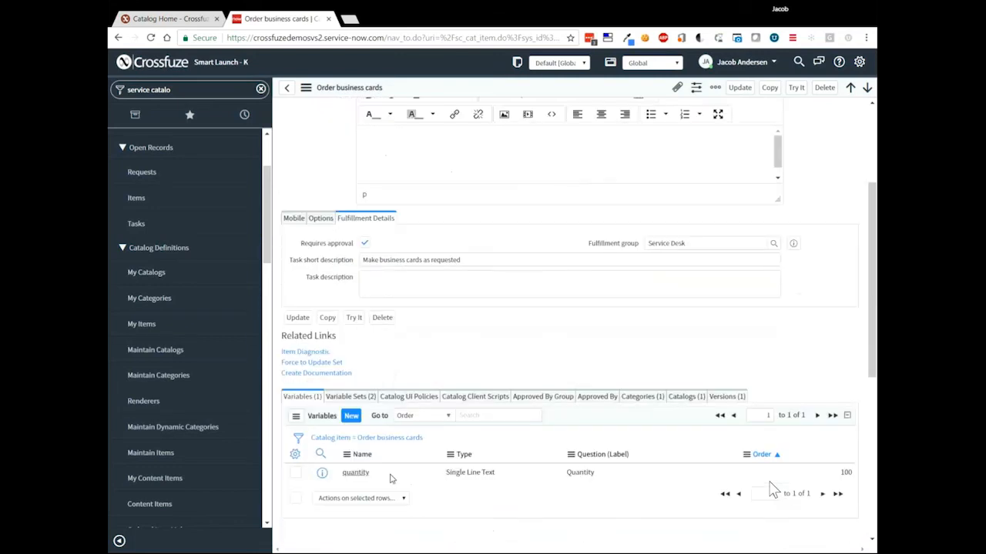
{"action": "left_click", "coordinate": [352, 397]}
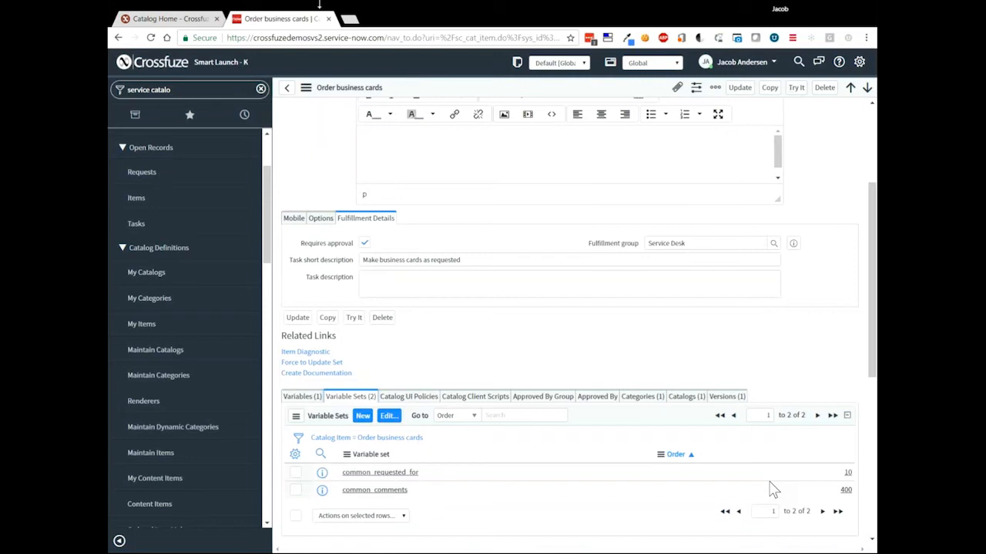
Step: Switch to the self-service portal, search its home page for "order business" and open the Order business cards item
{"action": "left_click", "coordinate": [179, 18]}
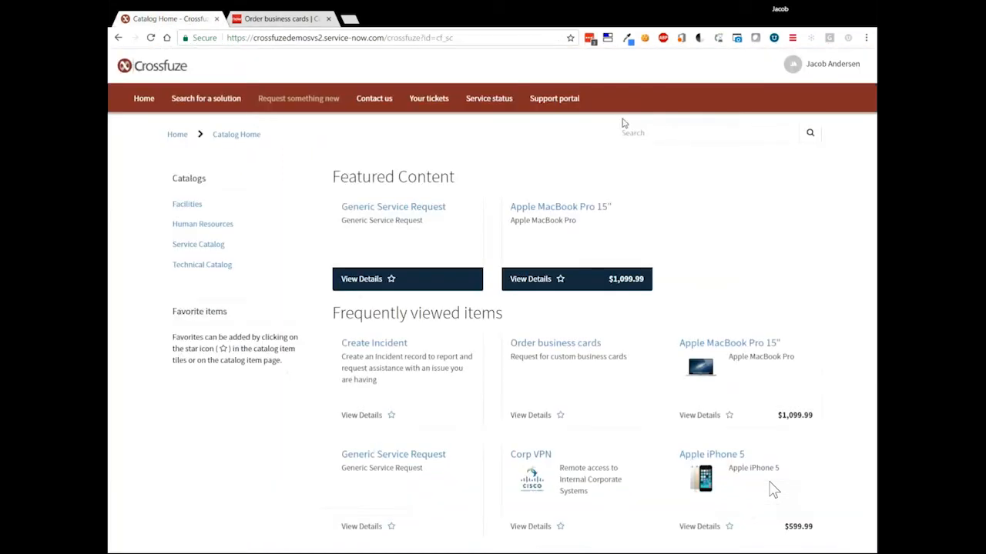
{"action": "left_click", "coordinate": [157, 101]}
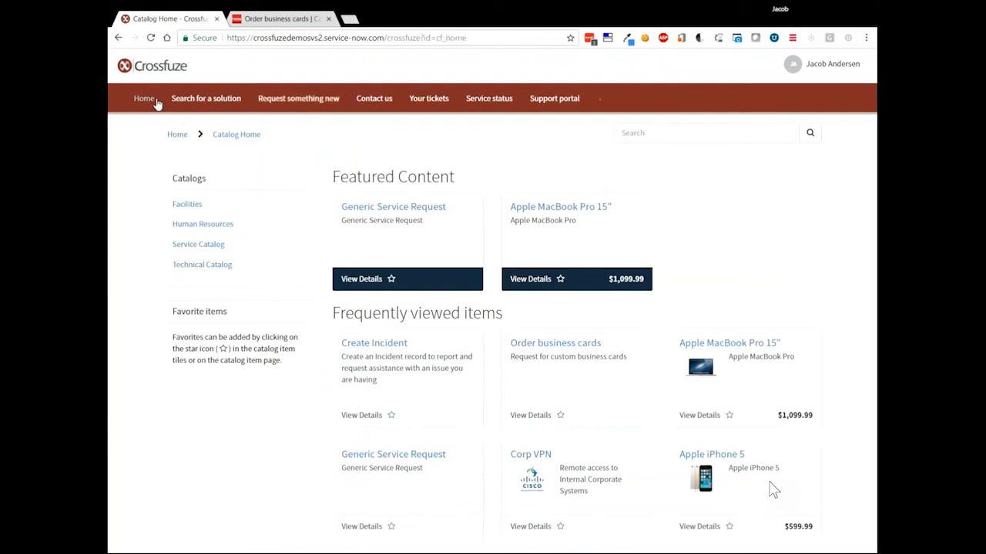
{"action": "type", "text": "order"}
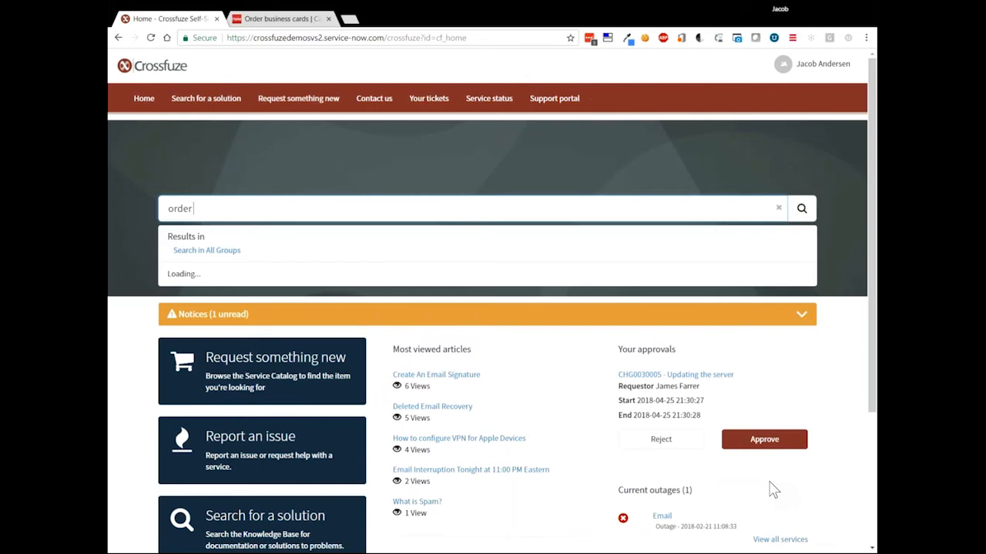
{"action": "type", "text": " business"}
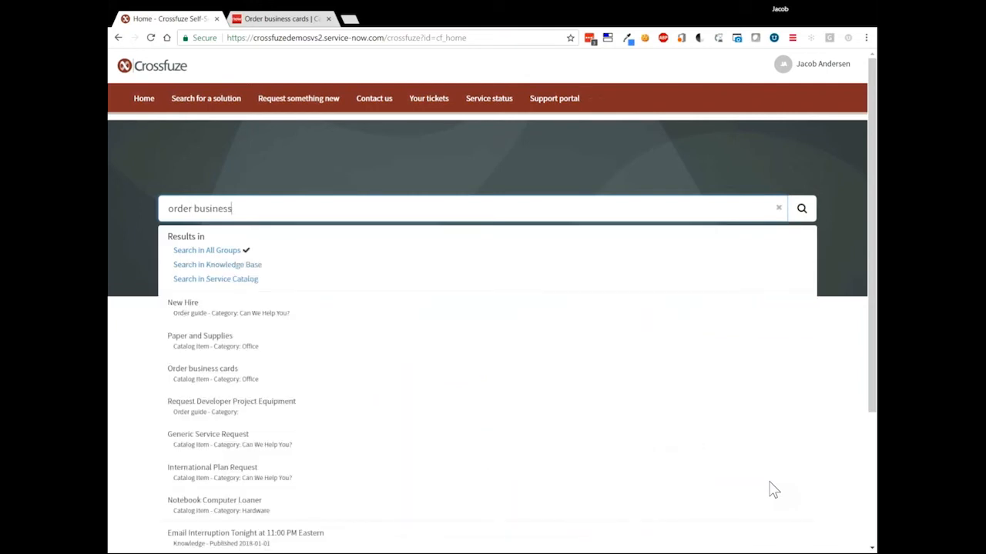
{"action": "left_click", "coordinate": [232, 305]}
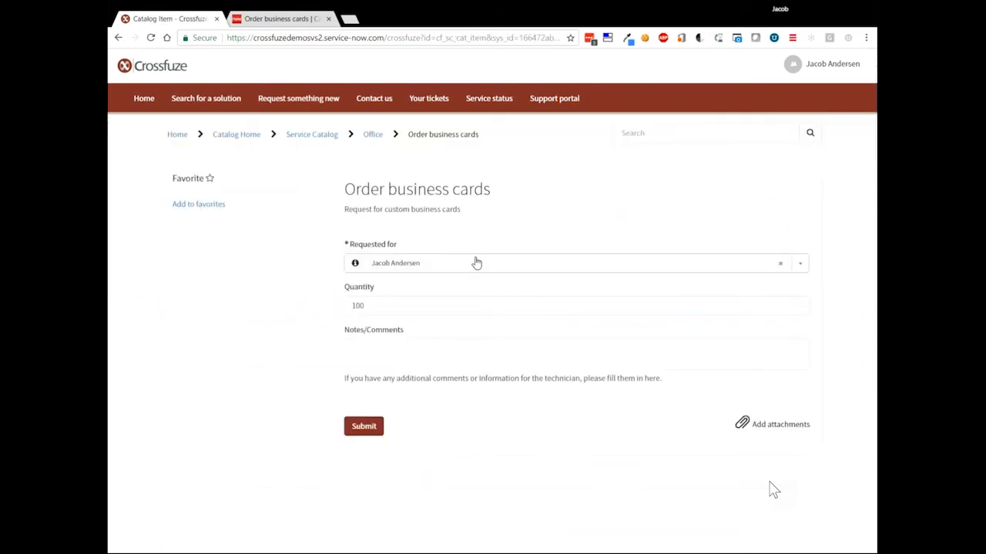
Step: Submit the business cards order with the comment "i need these now" and open the created request's status page
{"action": "left_click", "coordinate": [374, 351]}
{"action": "type", "text": "i need"}
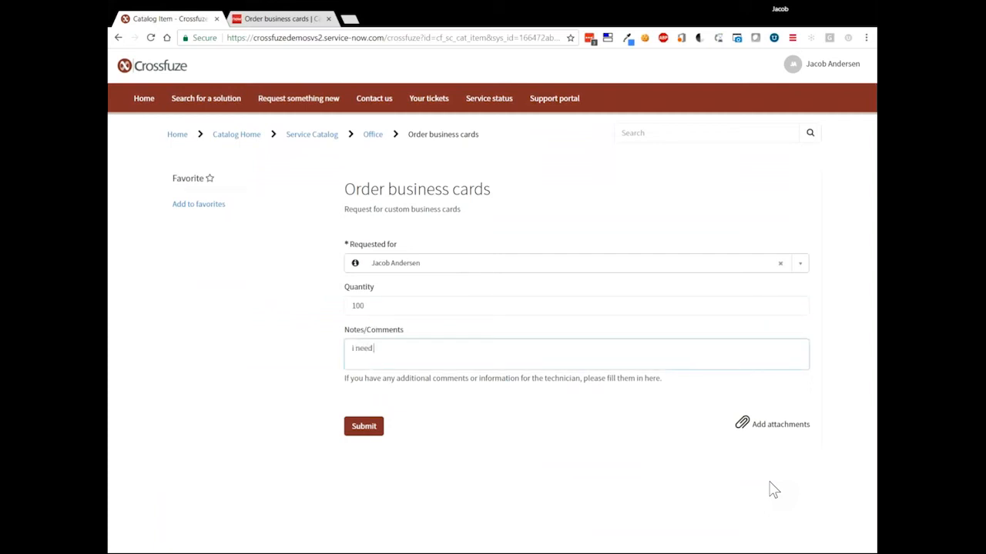
{"action": "type", "text": " these now"}
{"action": "left_click", "coordinate": [362, 429]}
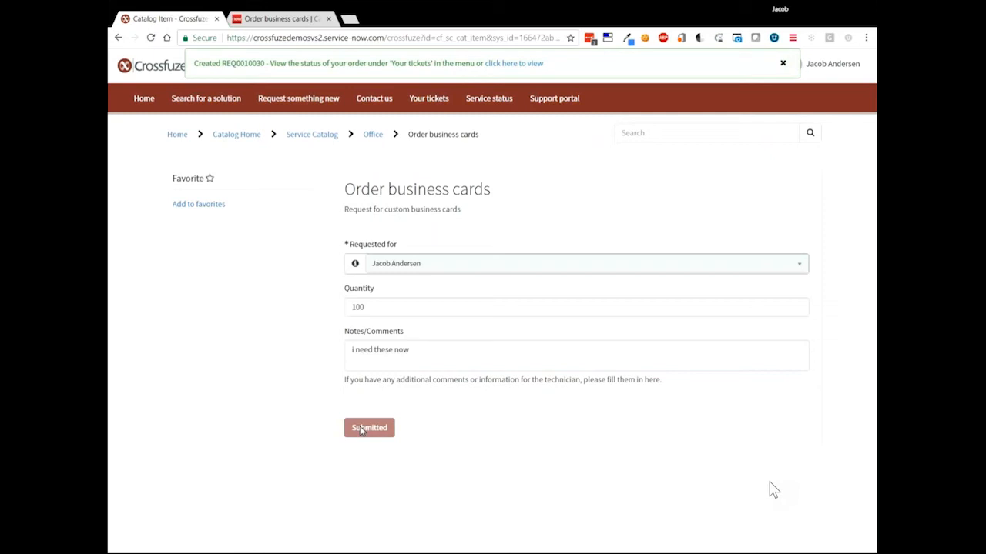
{"action": "left_click", "coordinate": [514, 65]}
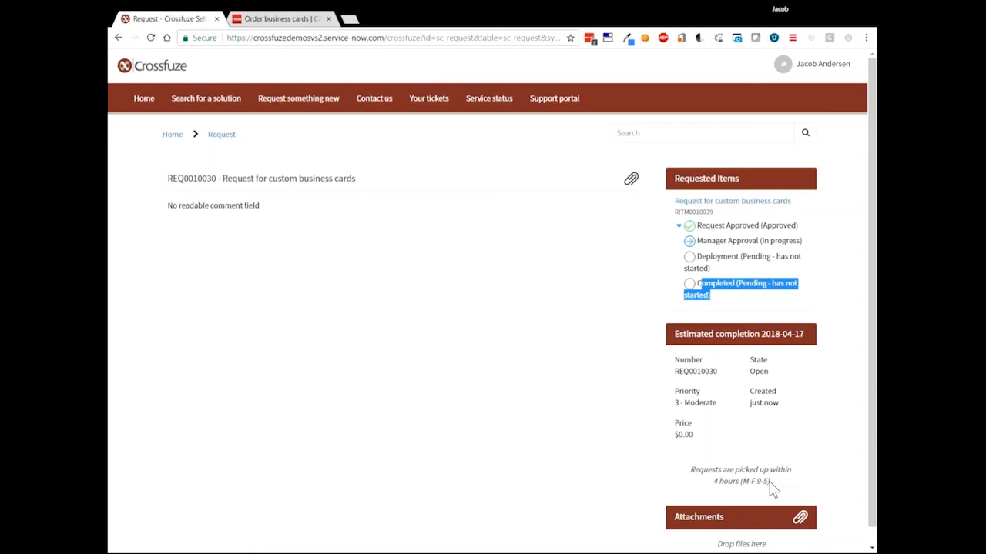
Step: Switch to the Order business cards browser tab, filter the navigator for "service desk" and open the Service Desk My Work list
{"action": "left_click", "coordinate": [280, 18]}
{"action": "left_click", "coordinate": [219, 91]}
{"action": "key", "text": "ctrl+shift+Left"}
{"action": "key", "text": "ctrl+shift+Left"}
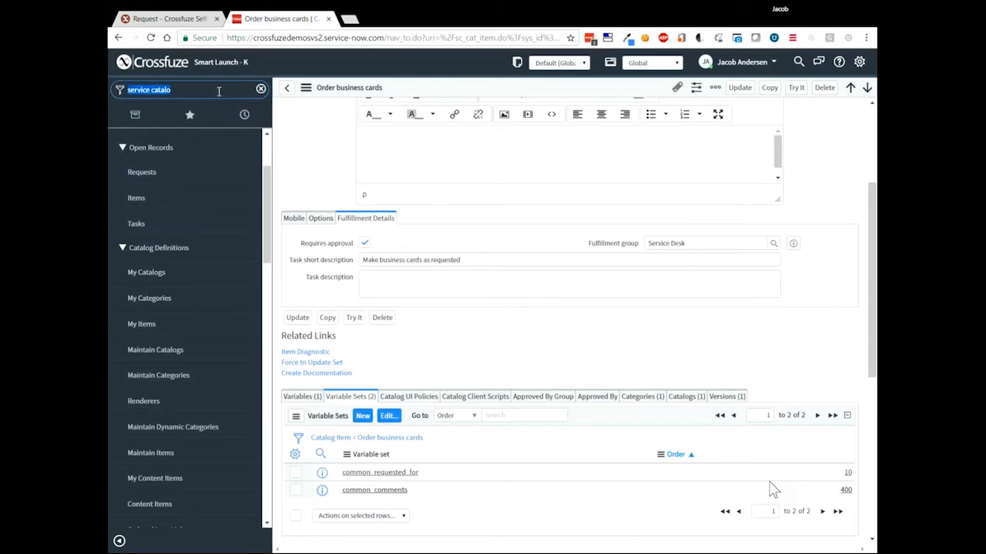
{"action": "type", "text": "serv"}
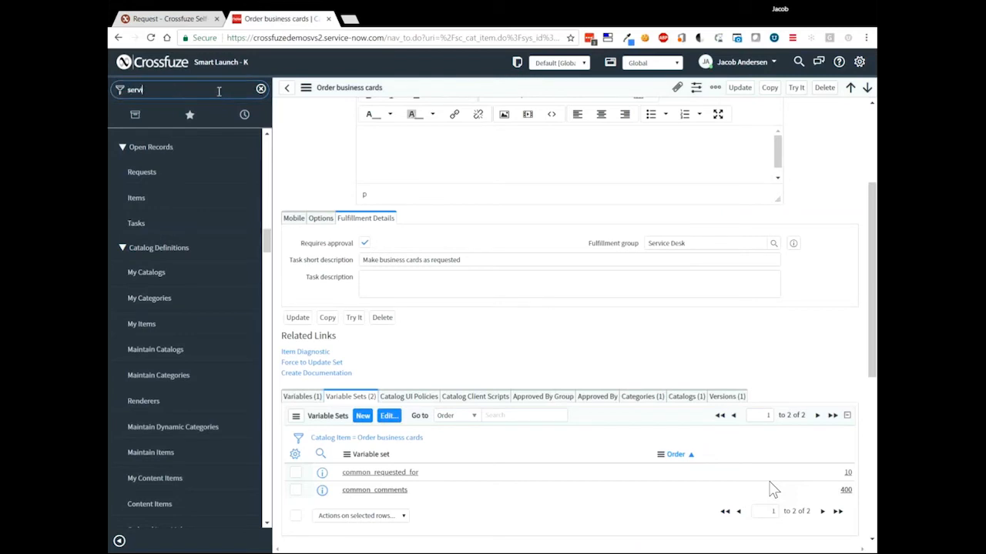
{"action": "type", "text": "ice desk"}
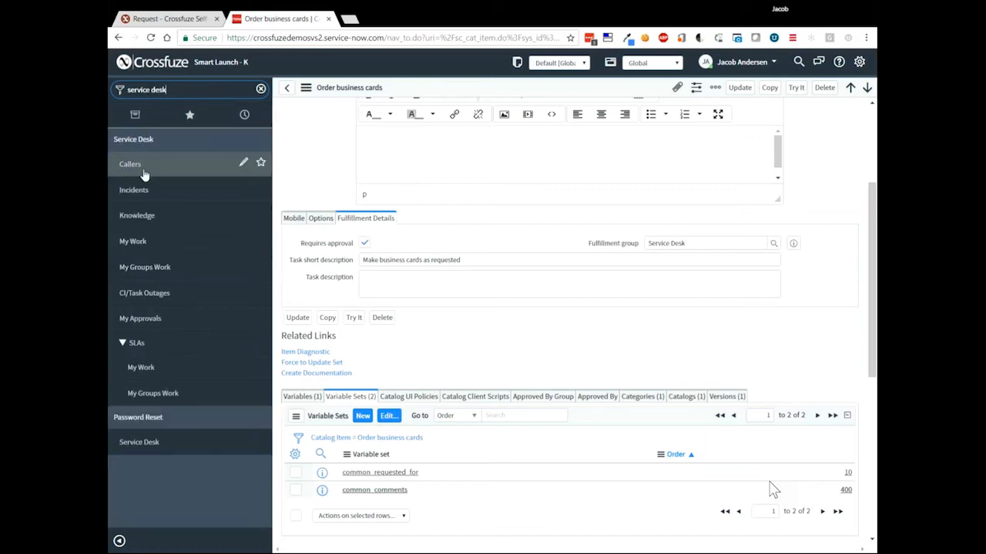
{"action": "left_click", "coordinate": [133, 248]}
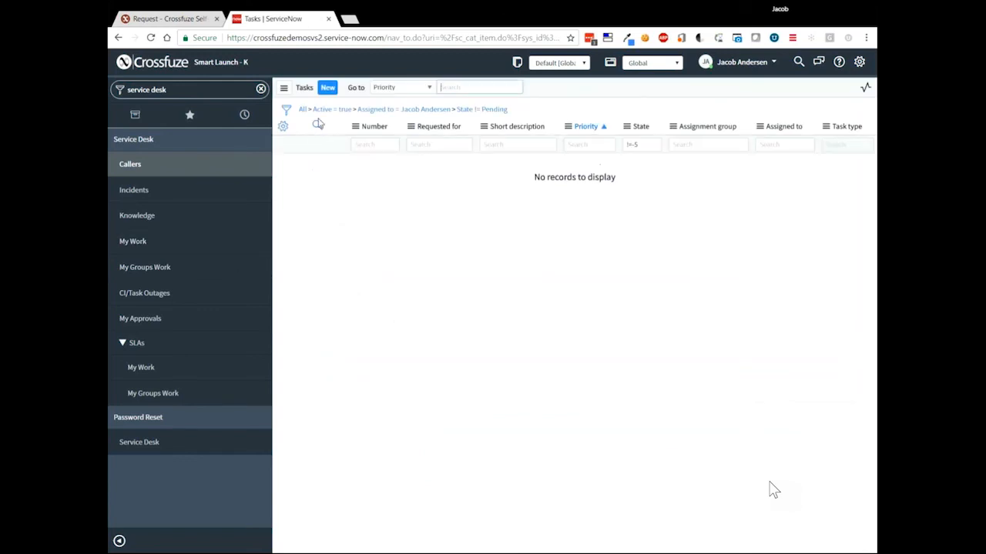
Step: Remove the assigned-to condition from the task list, show only the tasks matching the assignee of CTASK0010003, and review them
{"action": "left_click", "coordinate": [355, 111]}
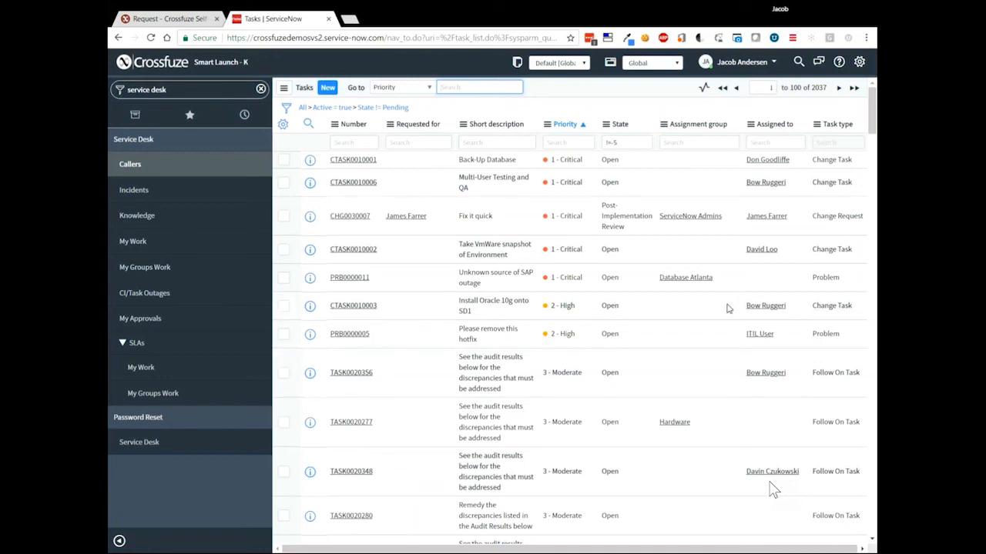
{"action": "right_click", "coordinate": [760, 310]}
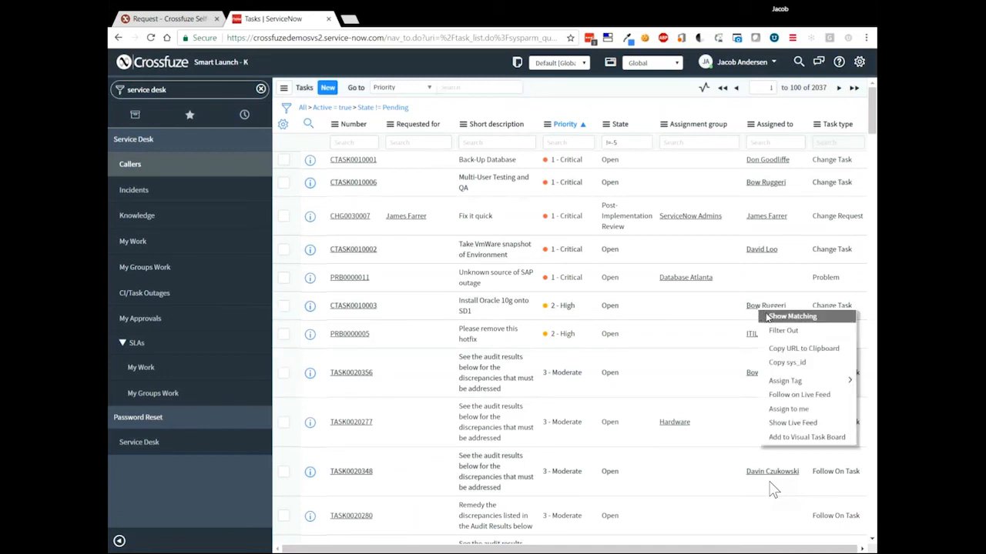
{"action": "key", "text": "Escape"}
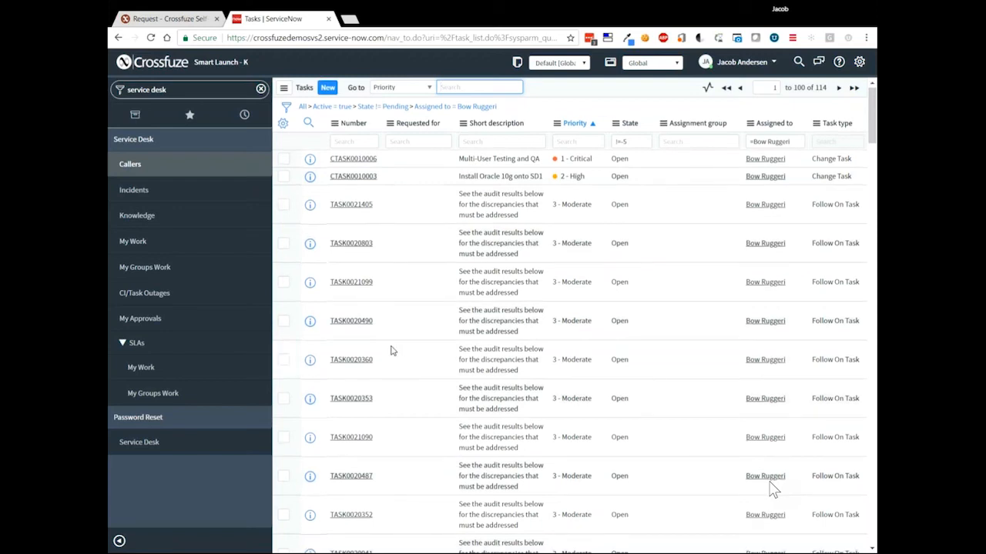
{"action": "scroll", "coordinate": [391, 352], "scroll_direction": "down", "scroll_amount": 10}
{"action": "scroll", "coordinate": [390, 351], "scroll_direction": "down", "scroll_amount": 10}
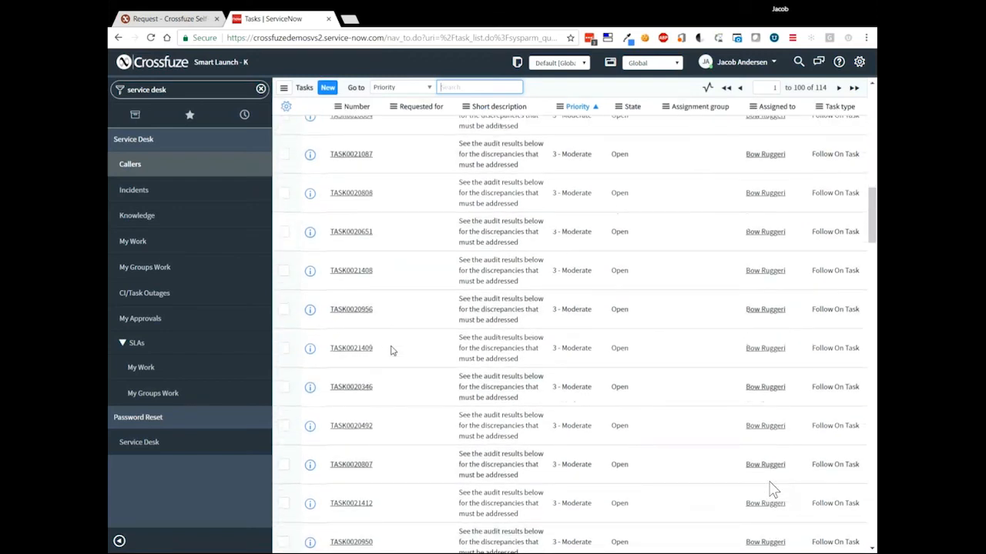
{"action": "scroll", "coordinate": [773, 491], "scroll_direction": "up", "scroll_amount": 20}
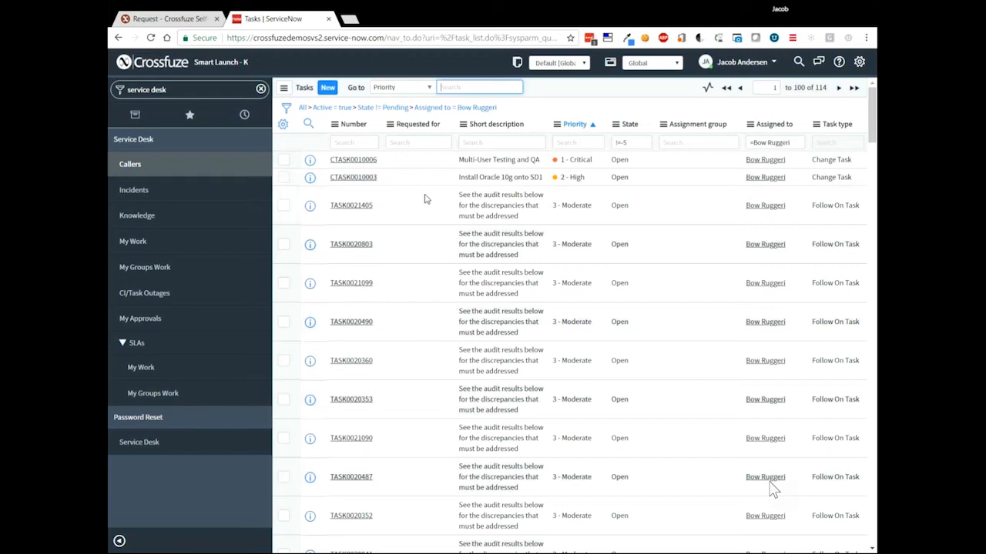
Step: Open My Groups Work, followed by the SLAs My Work list without its assigned-to condition, and review the business elapsed percentages
{"action": "left_click", "coordinate": [136, 273]}
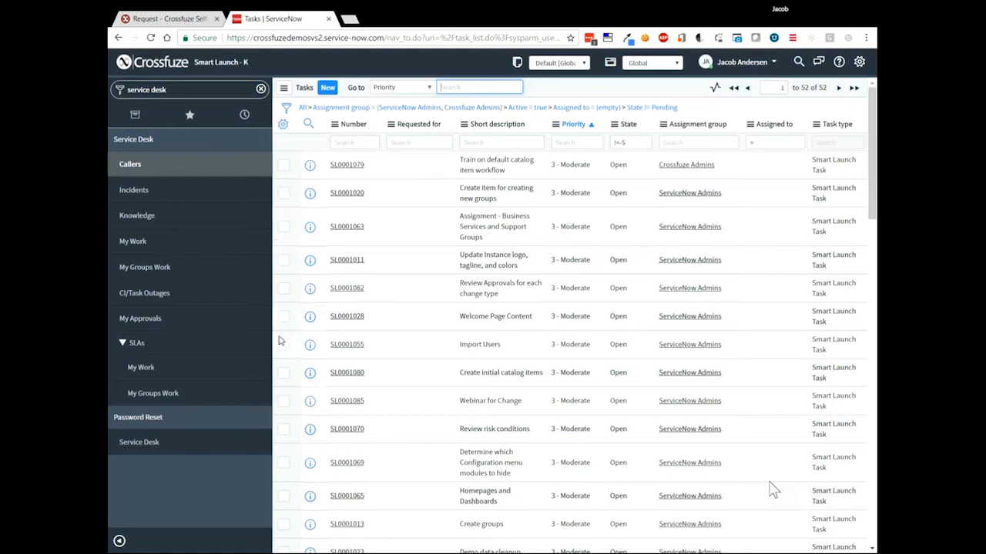
{"action": "left_click", "coordinate": [139, 369]}
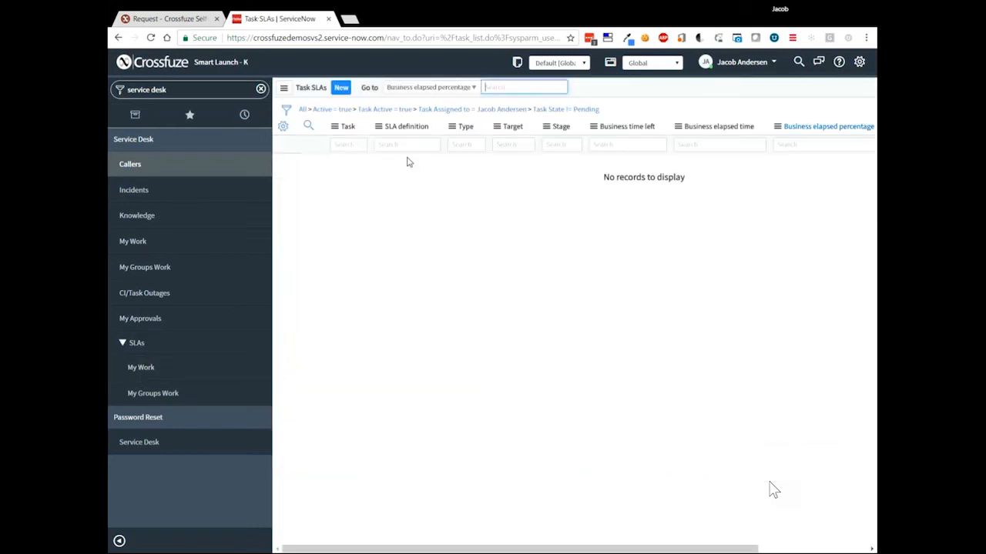
{"action": "left_click", "coordinate": [413, 110]}
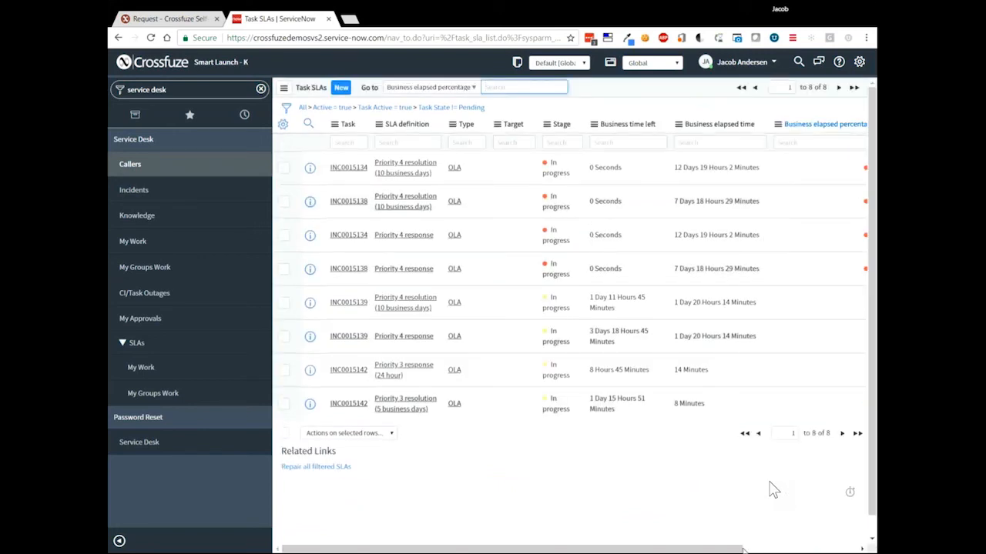
{"action": "scroll", "coordinate": [774, 491], "scroll_direction": "right", "scroll_amount": 3}
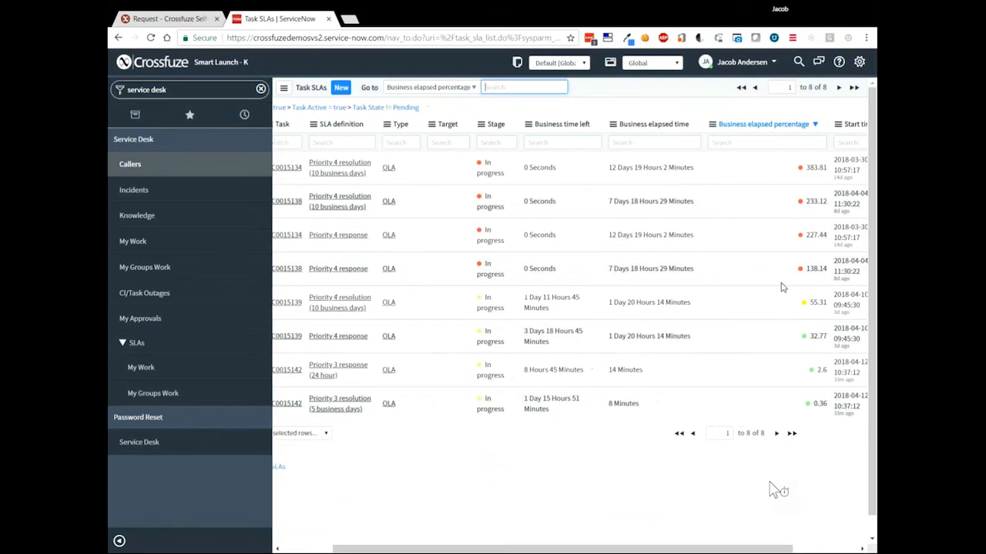
{"action": "left_click_drag", "start_coordinate": [654, 549], "coordinate": [601, 549]}
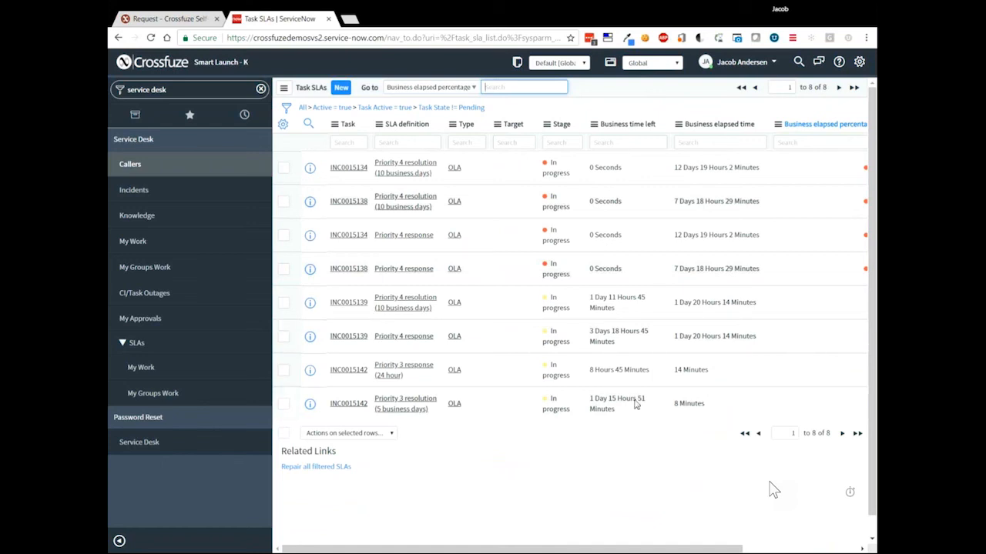
Step: Filter the navigator for "incident" and open the Incident Overview
{"action": "left_click", "coordinate": [195, 94]}
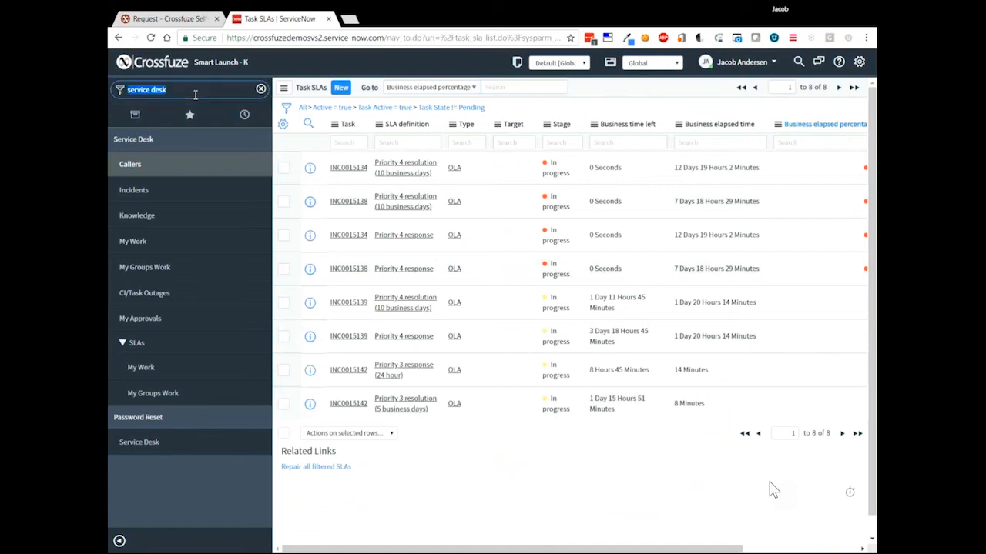
{"action": "key", "text": "BackSpace"}
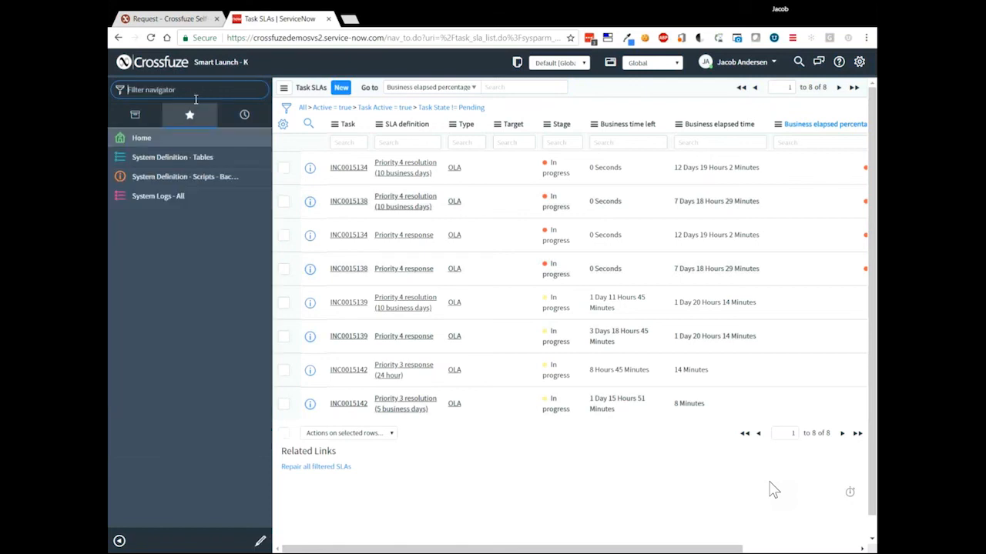
{"action": "type", "text": "incident"}
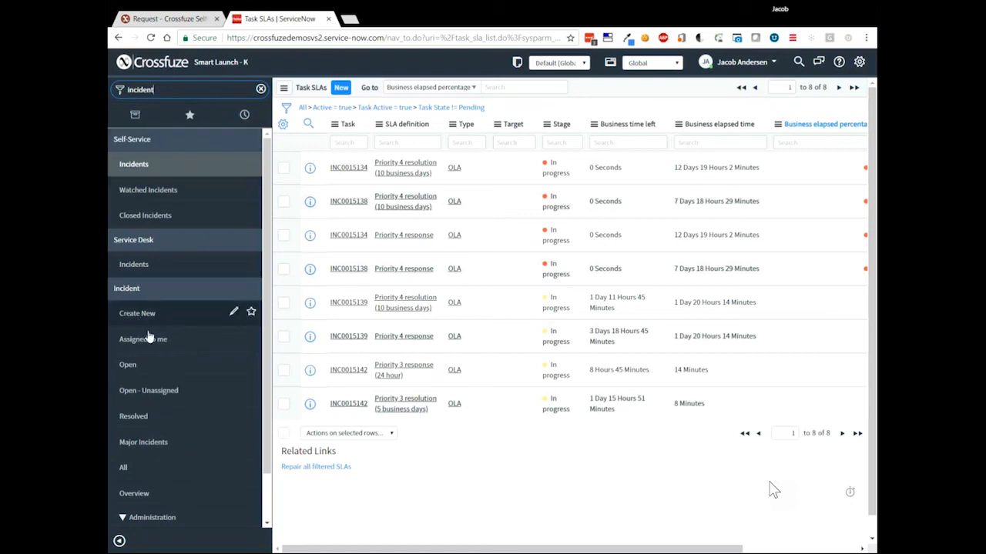
{"action": "scroll", "coordinate": [197, 397], "scroll_direction": "down", "scroll_amount": 1}
{"action": "scroll", "coordinate": [198, 397], "scroll_direction": "down", "scroll_amount": 1}
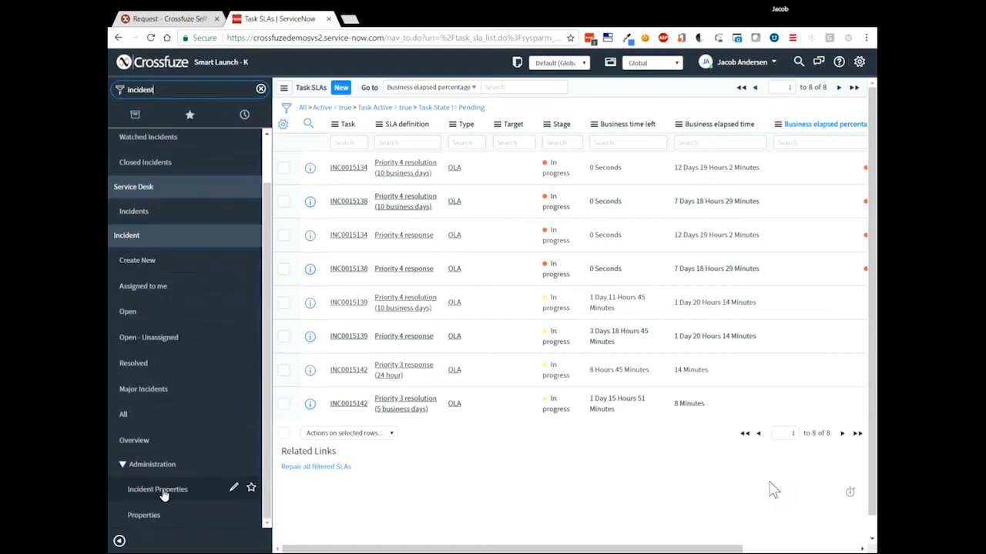
{"action": "left_click", "coordinate": [150, 445]}
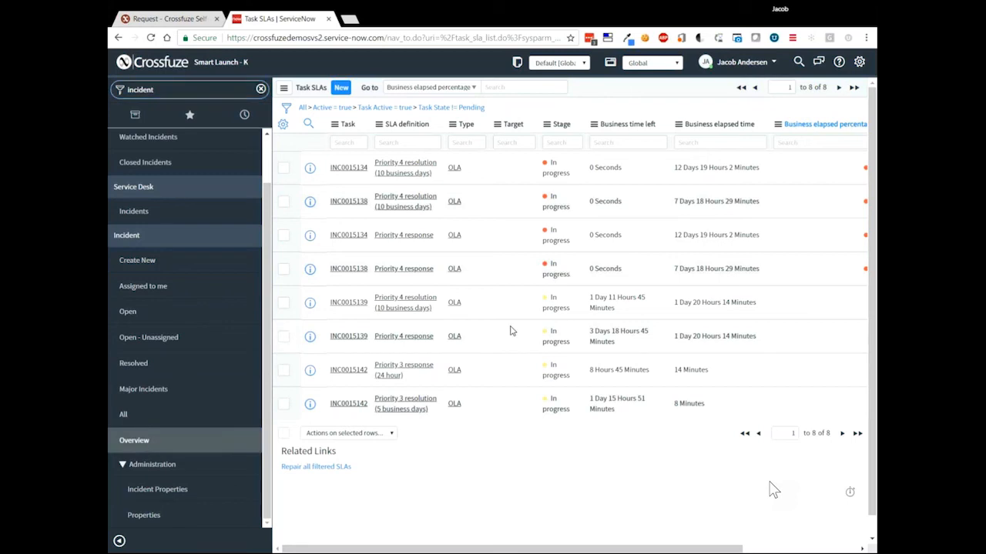